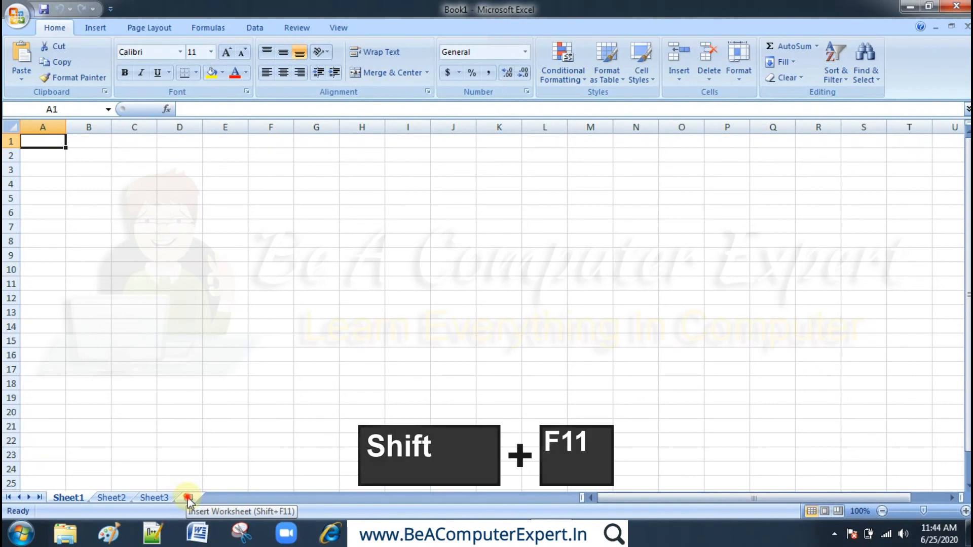
- Add two new worksheets to the workbook and move the newest one to the end of the sheet order
click(187, 497)
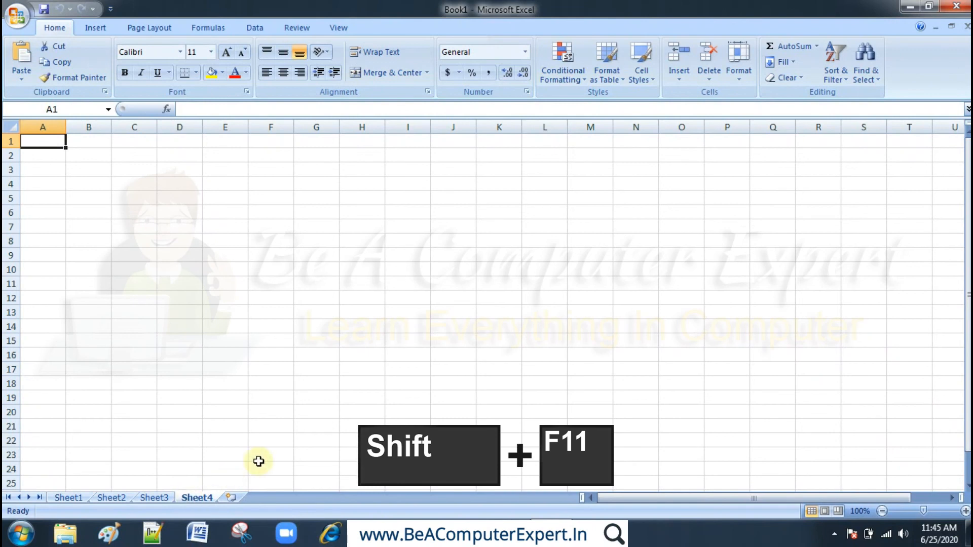
key(shift+F11)
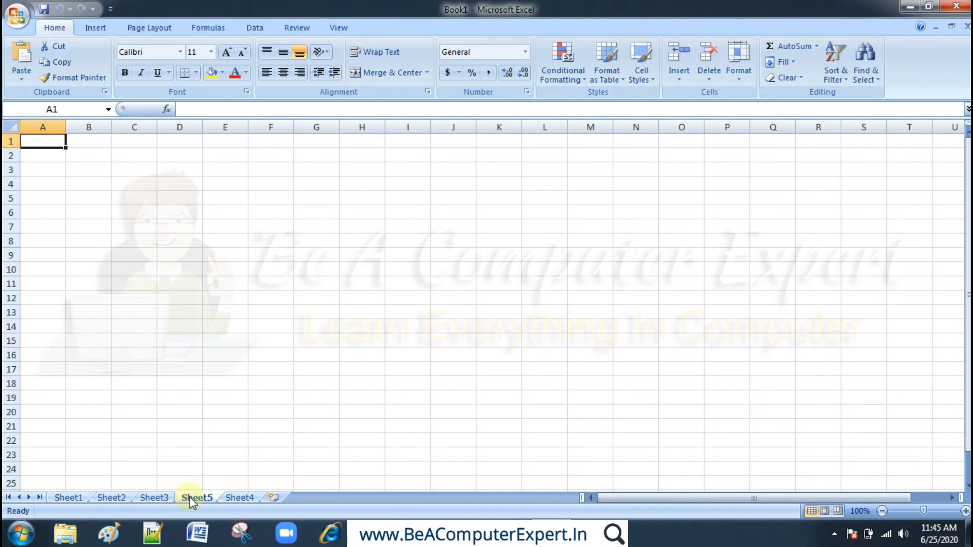
drag(189, 502, 224, 497)
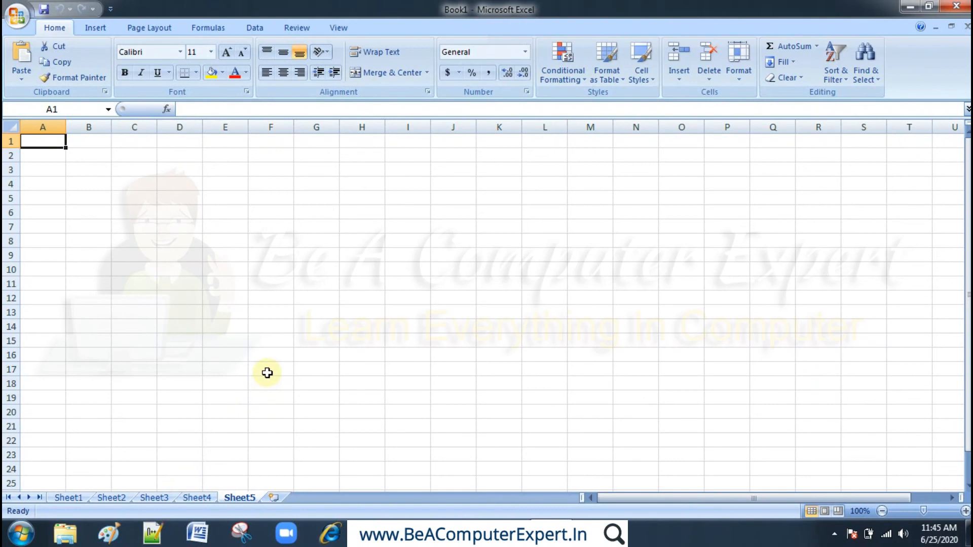
click(309, 252)
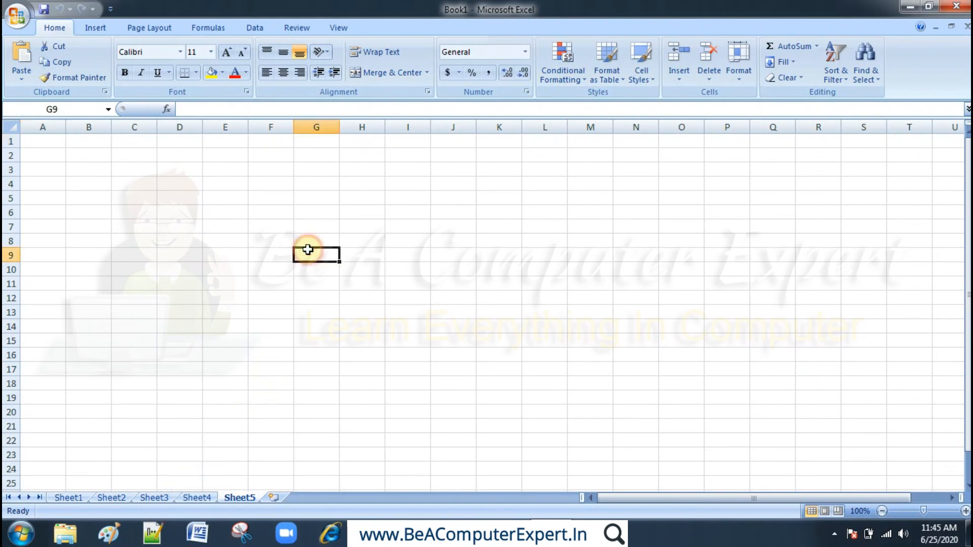
- Switch to Sheet1 and select cell H8
click(77, 499)
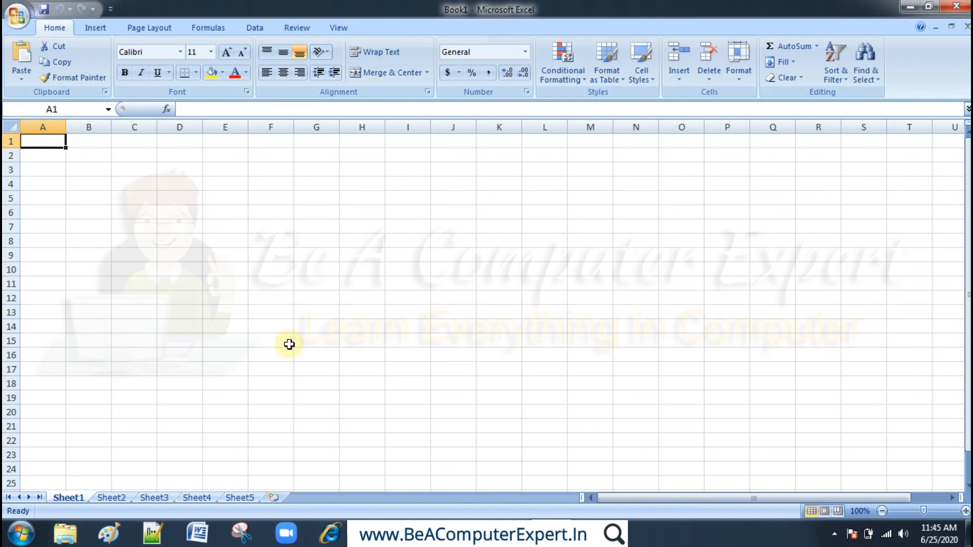
click(349, 240)
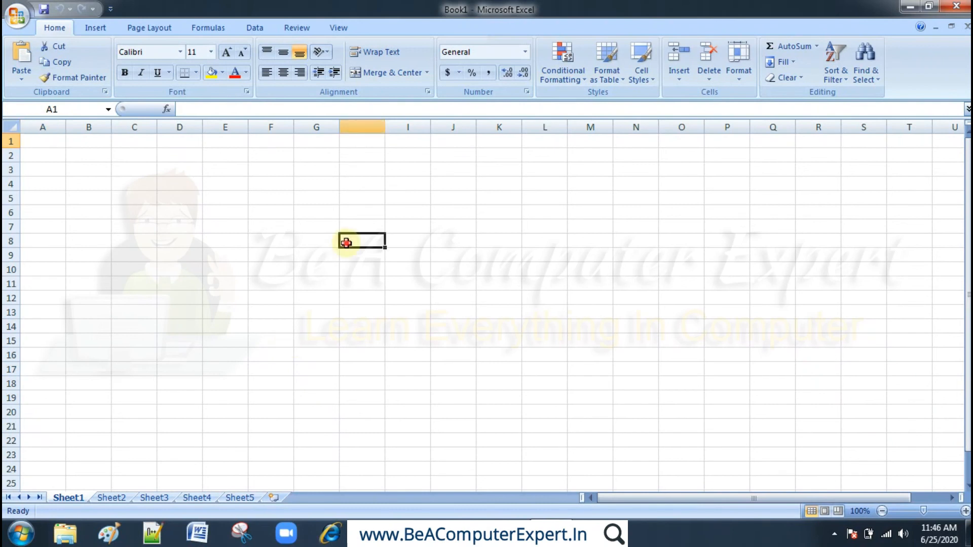
click(373, 207)
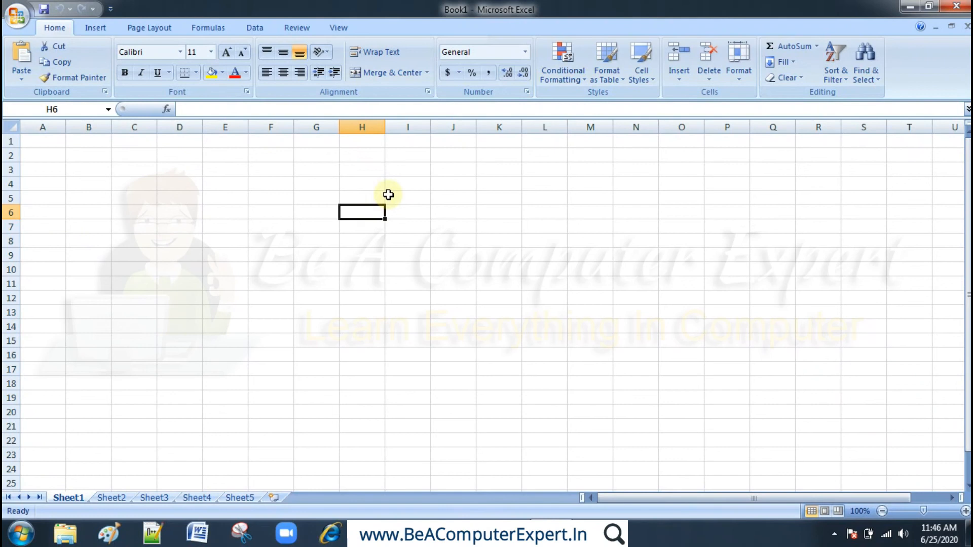
click(436, 185)
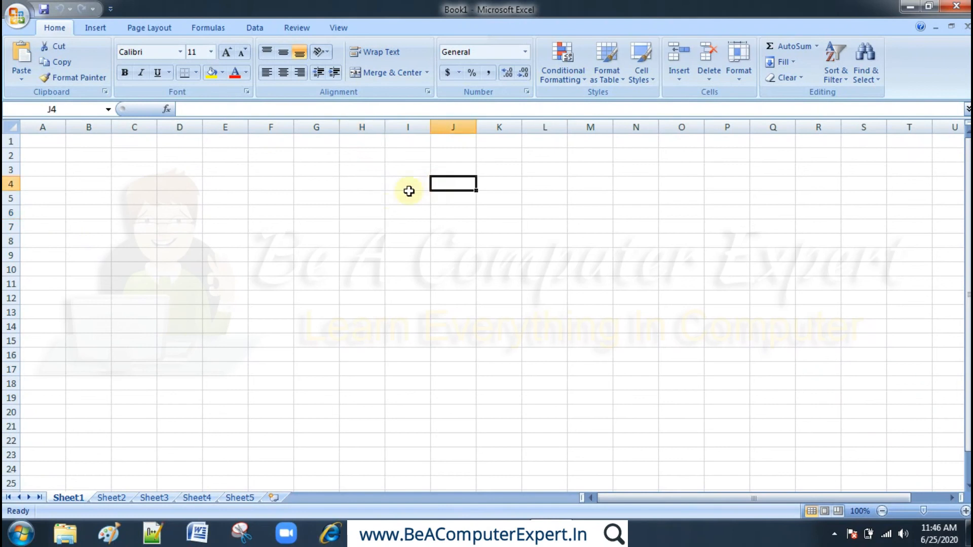
click(377, 193)
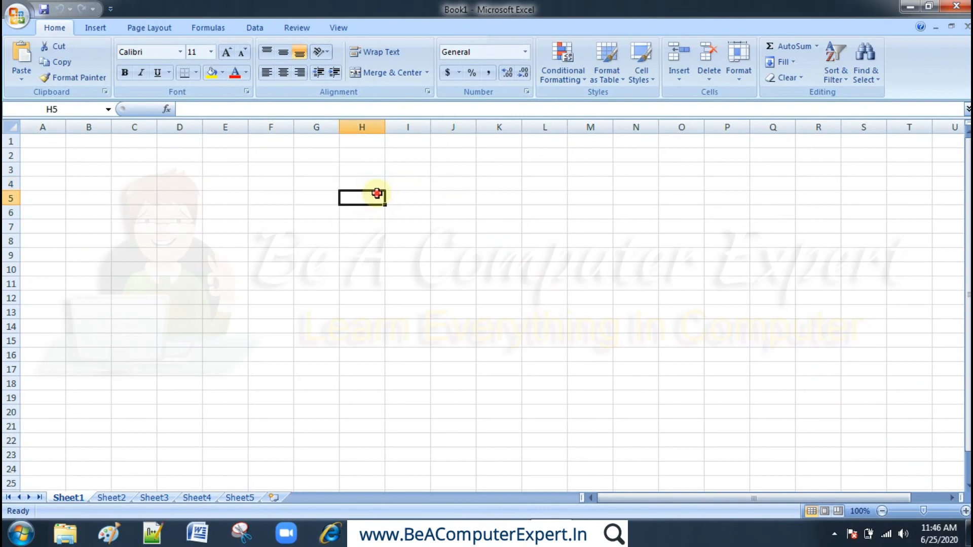
click(375, 238)
click(417, 223)
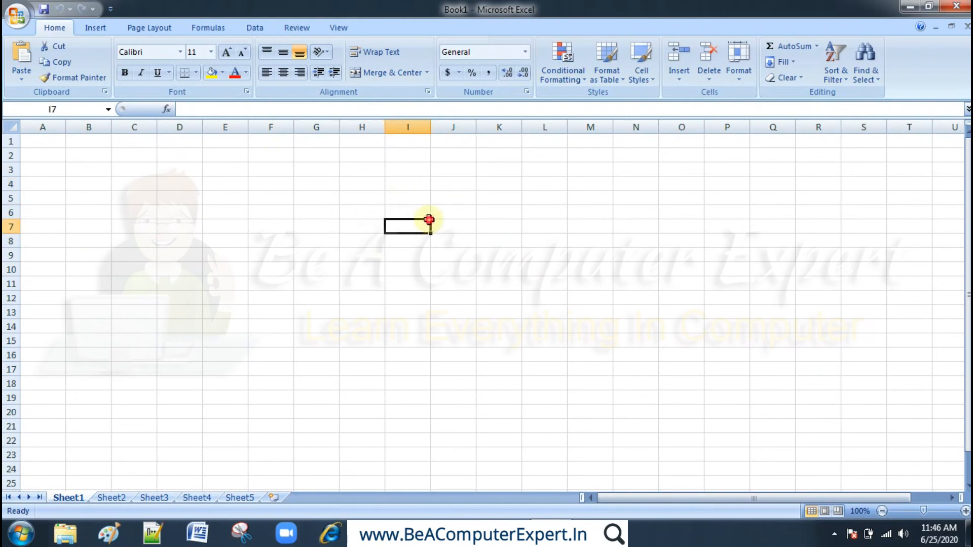
click(443, 214)
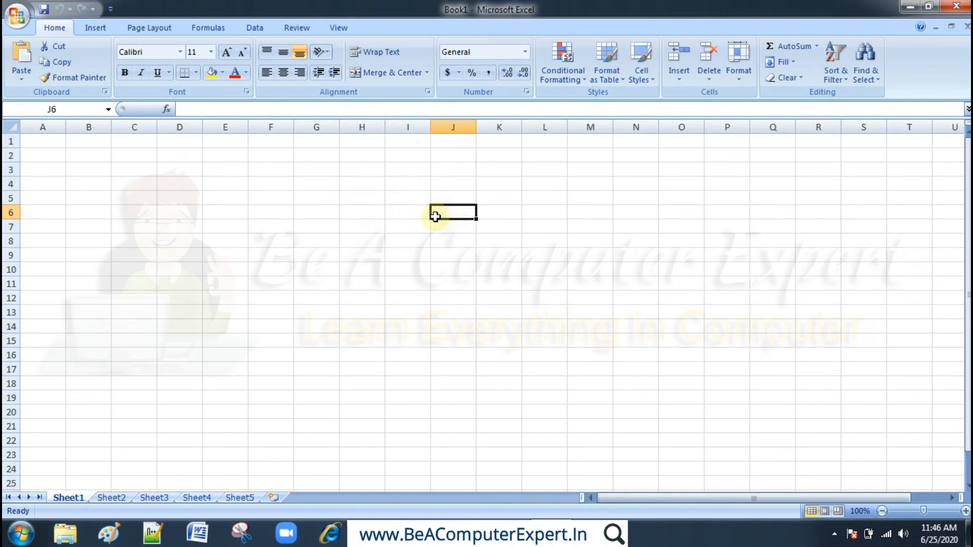
click(379, 209)
click(318, 195)
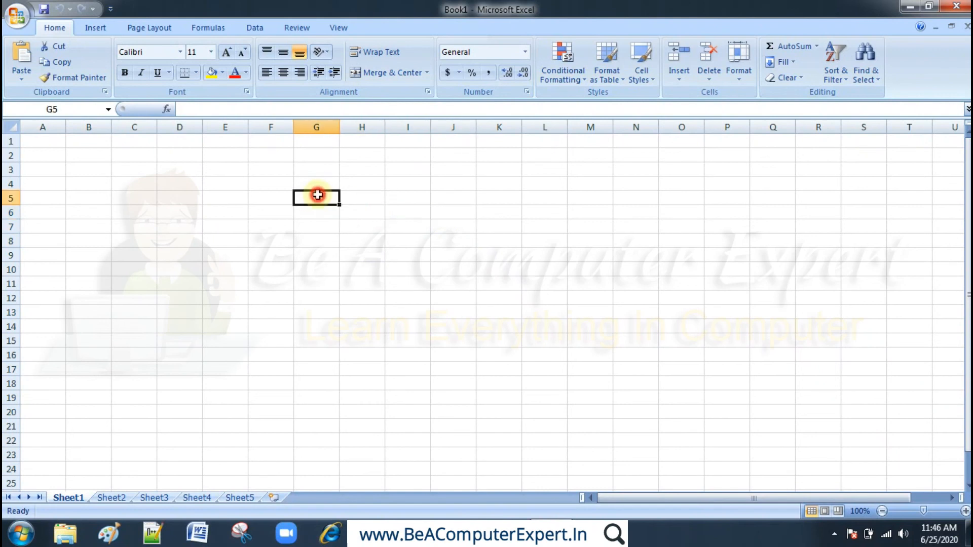
click(246, 187)
click(371, 198)
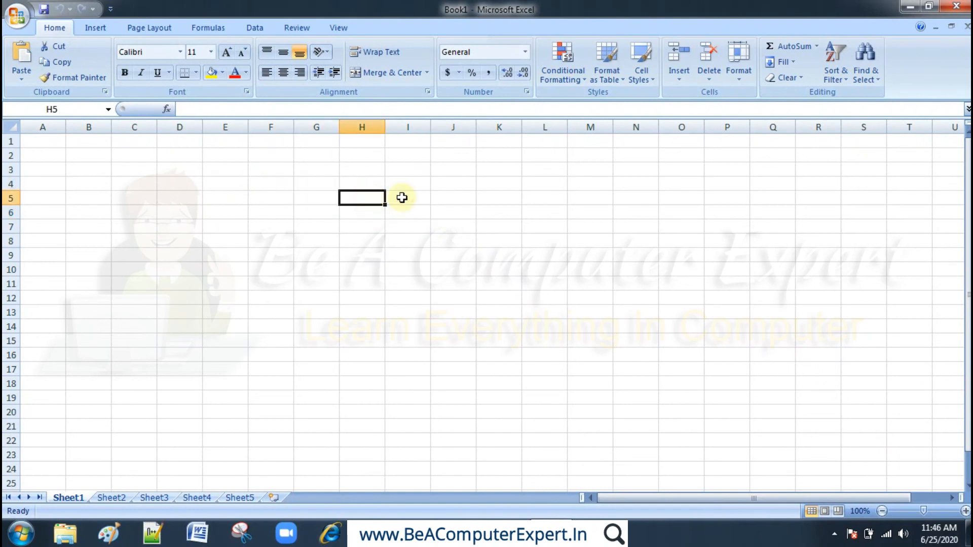
click(459, 199)
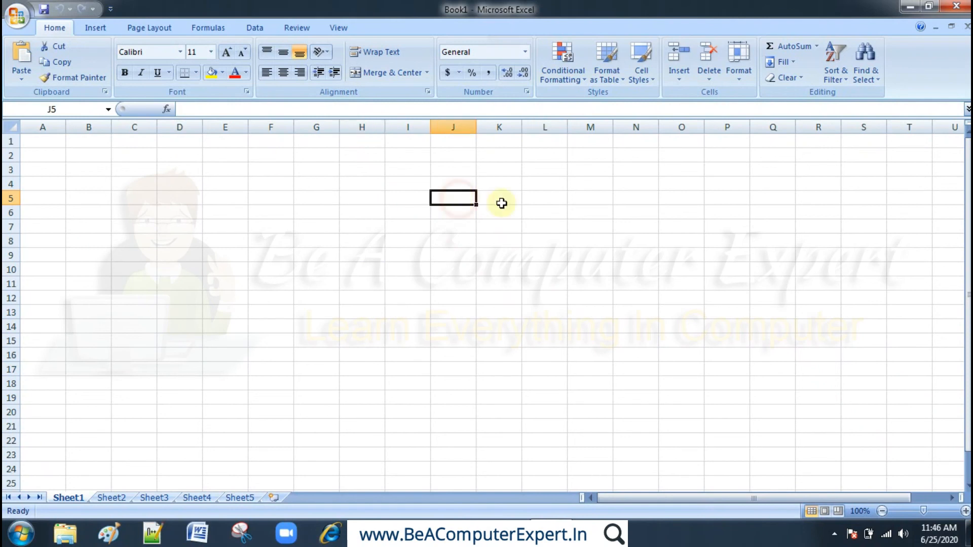
click(555, 229)
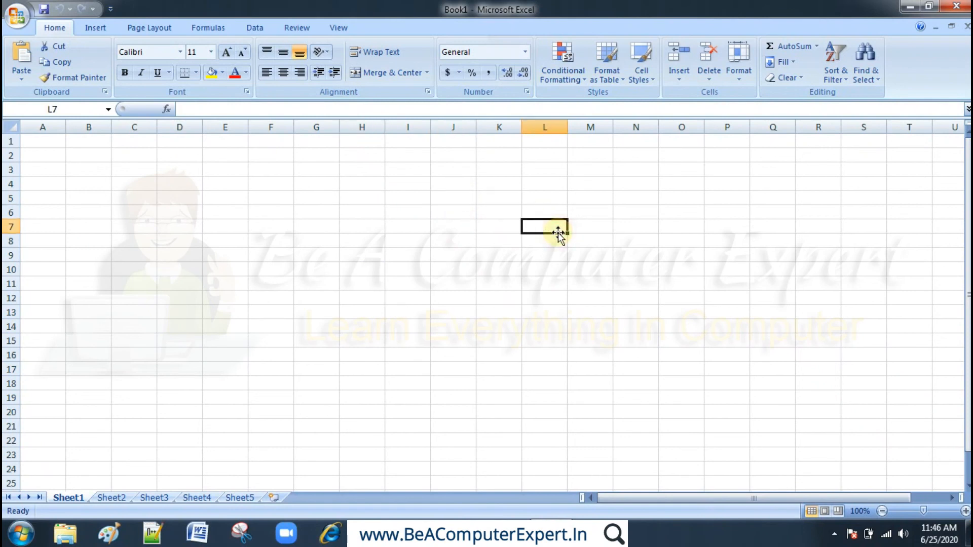
click(321, 237)
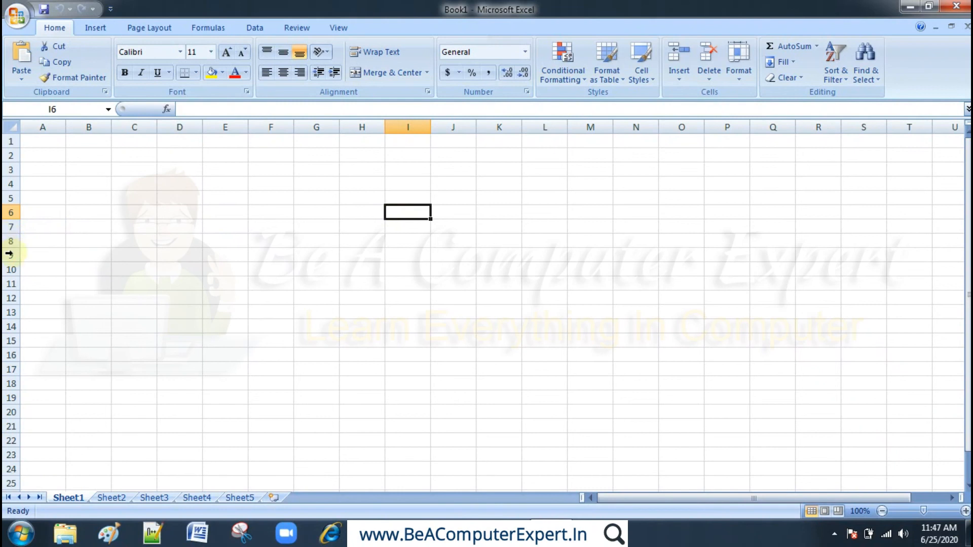
click(458, 245)
click(504, 242)
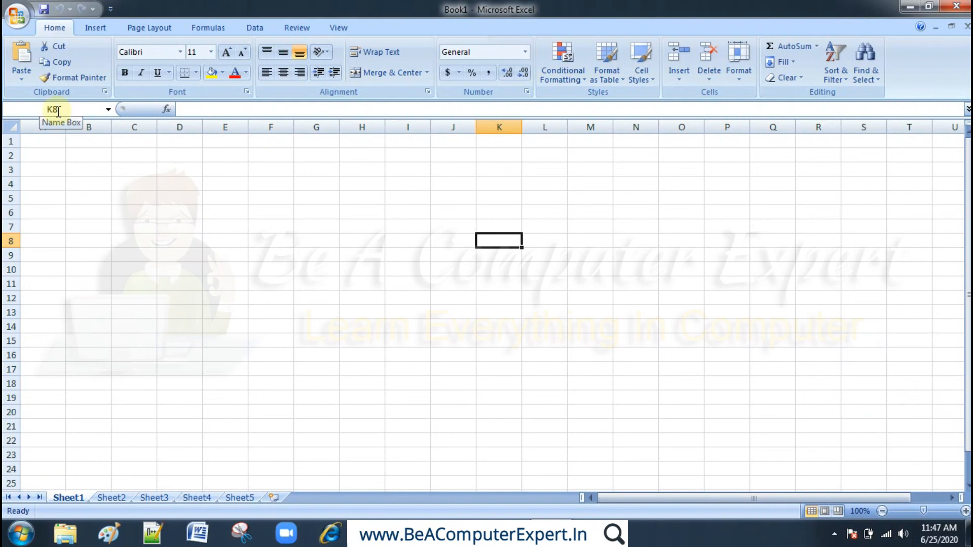
click(487, 226)
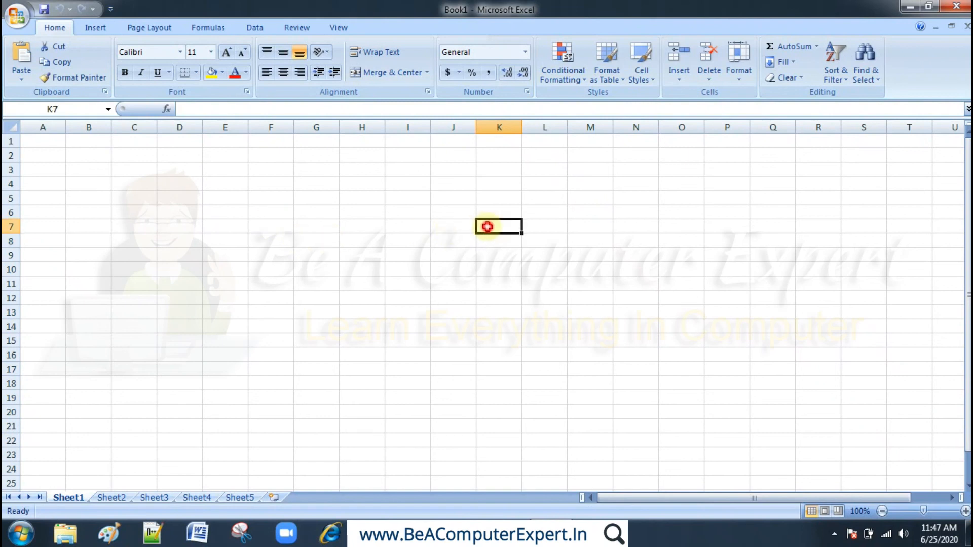
- From cell K5, jump to the last row of column K to check the sheet's row limit, and return to the first row
click(488, 198)
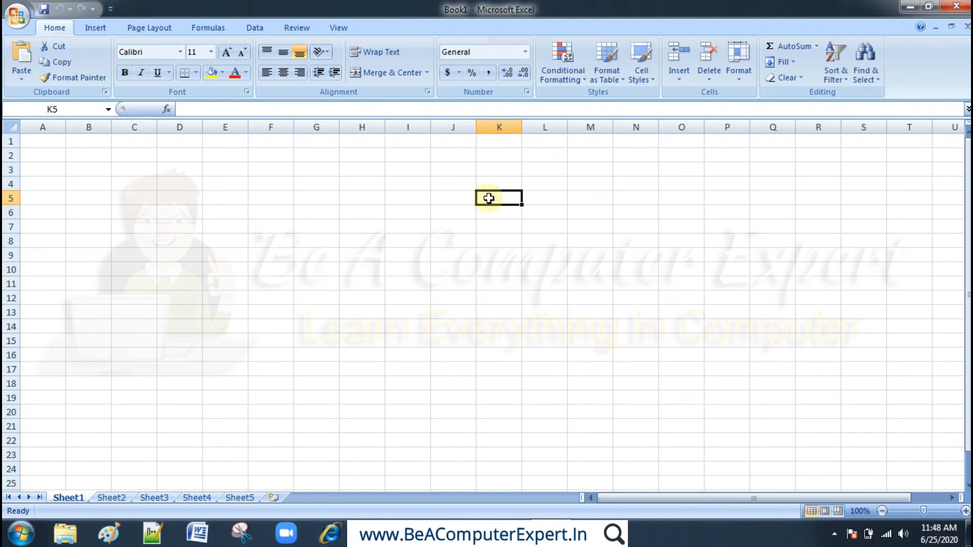
key(ctrl+Down)
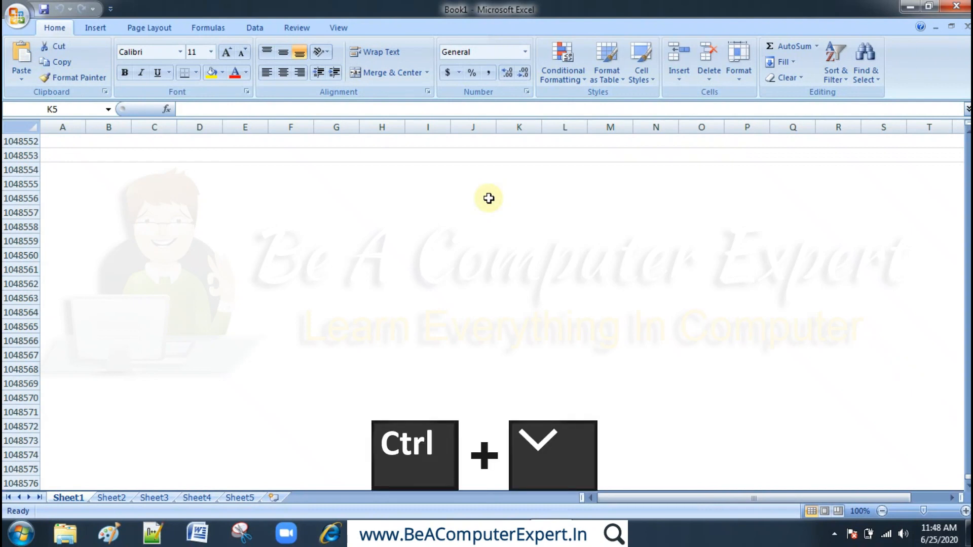
key(ctrl+Down)
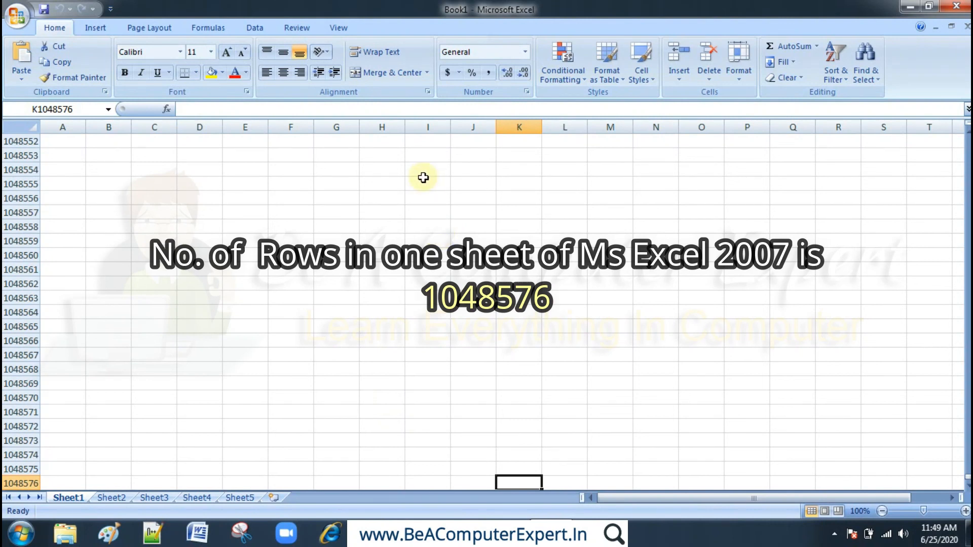
key(ctrl+Up)
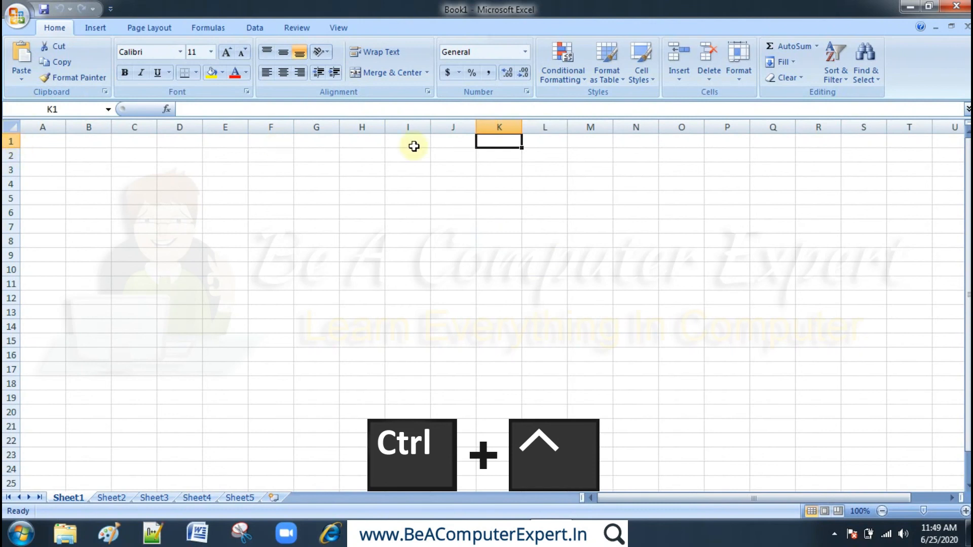
- Go from K5 to the last column of row 5 and enter the formula =column() in cell XFD5
click(504, 195)
key(ctrl+Right)
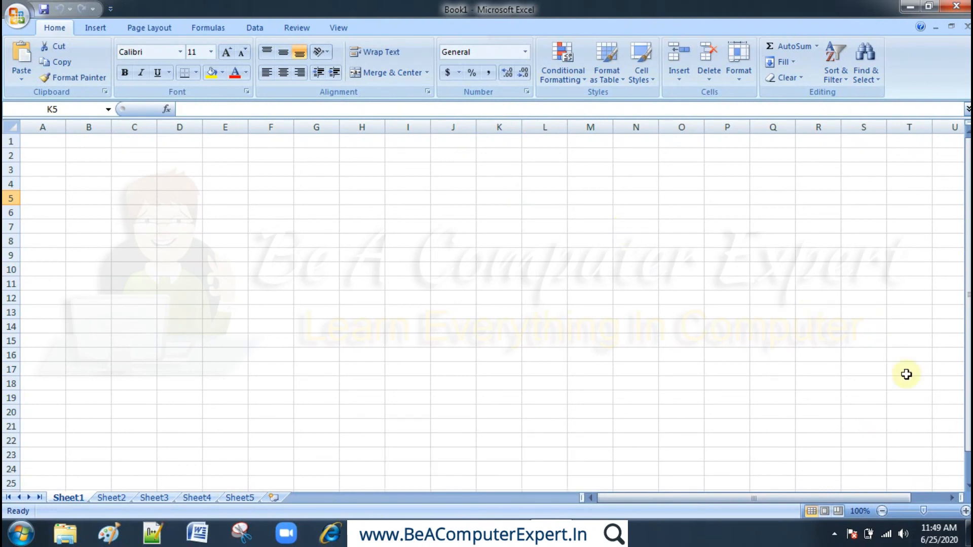
click(953, 498)
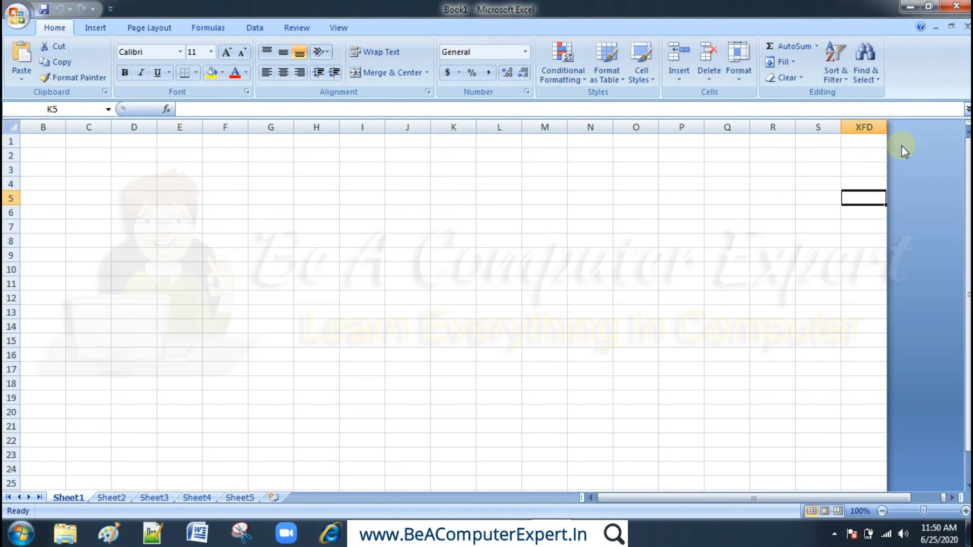
text(=)
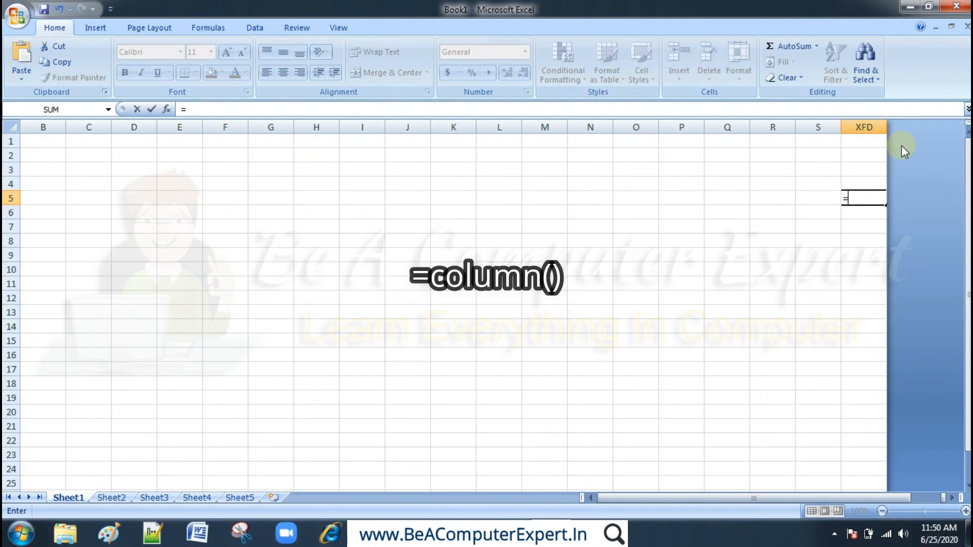
text(col)
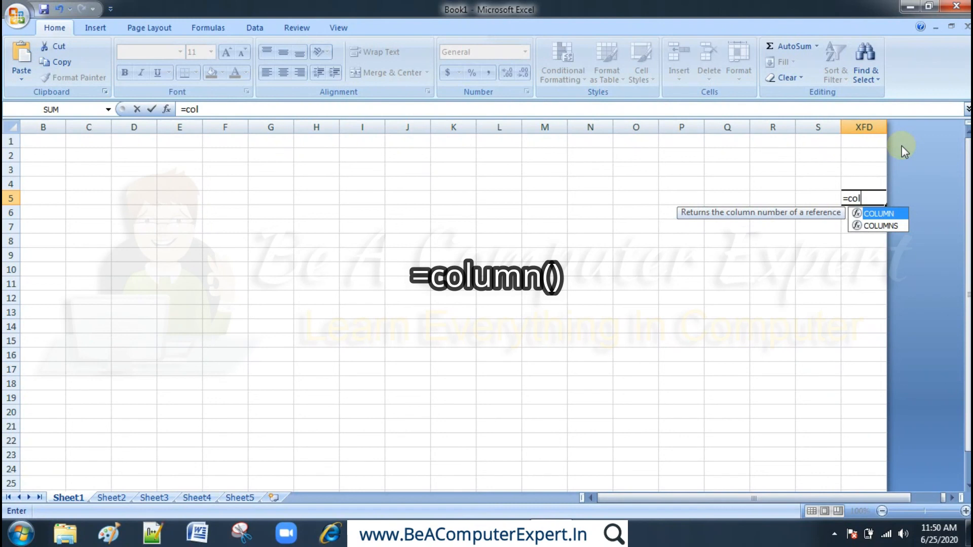
text(umn())
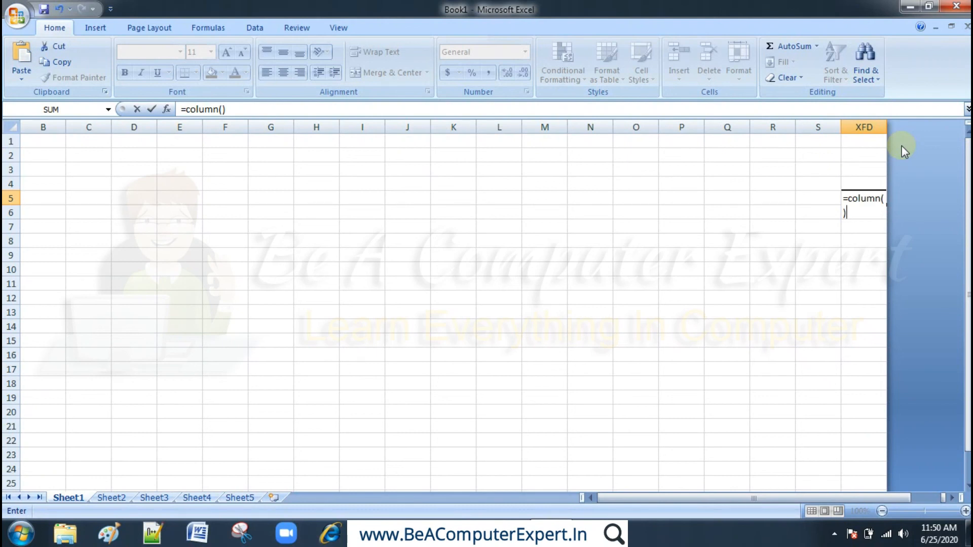
key(Return)
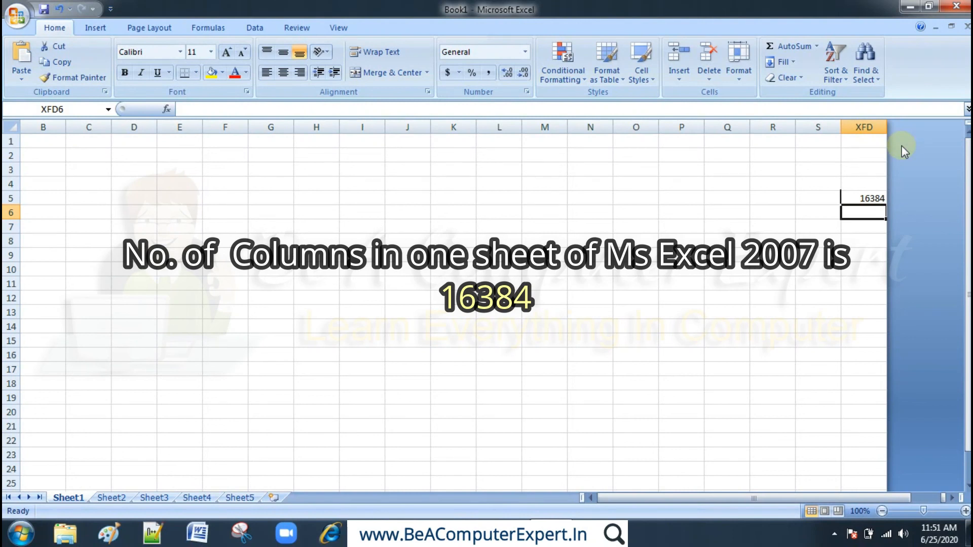
- Enter the formula =row() in the sheet's very last cell, XFD1048576, and return to cell A1
key(ctrl+Down)
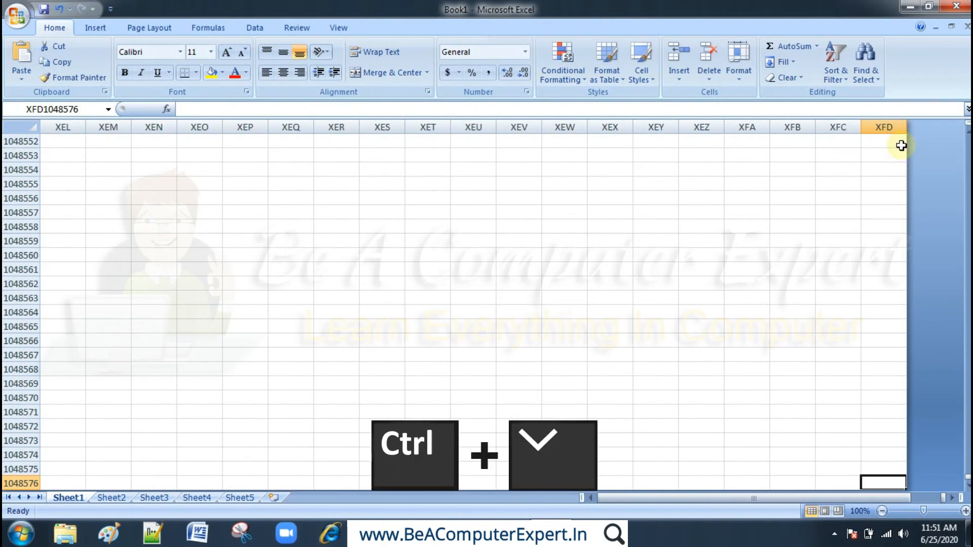
text(=)
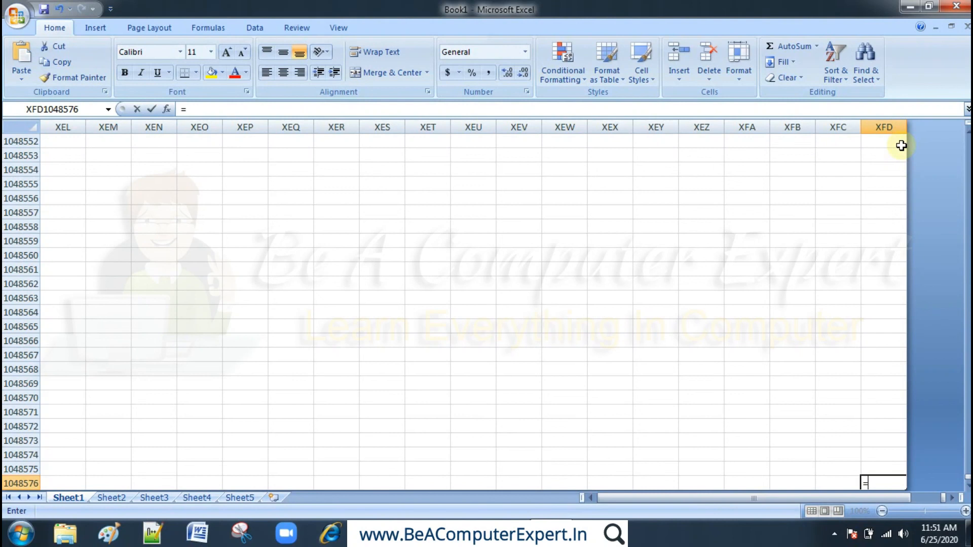
text(row)
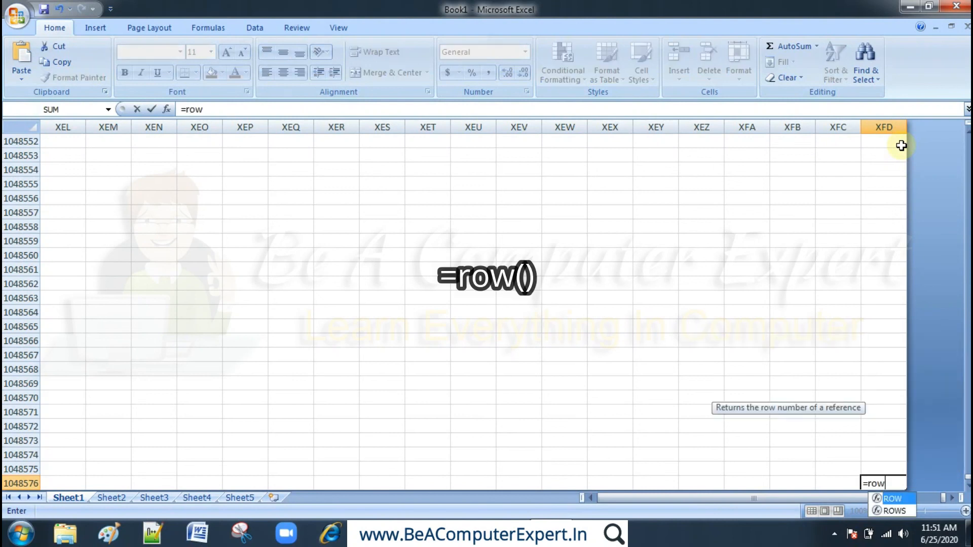
text(())
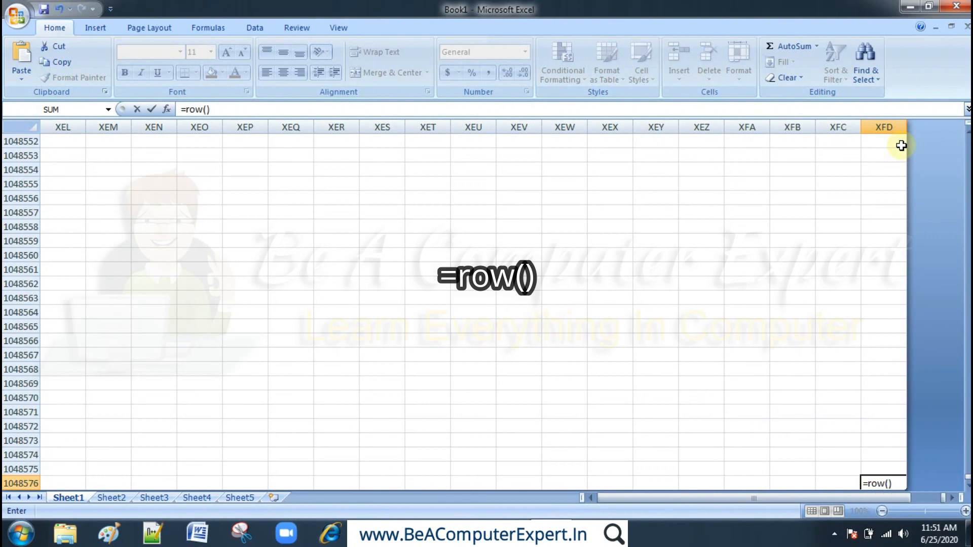
key(Return)
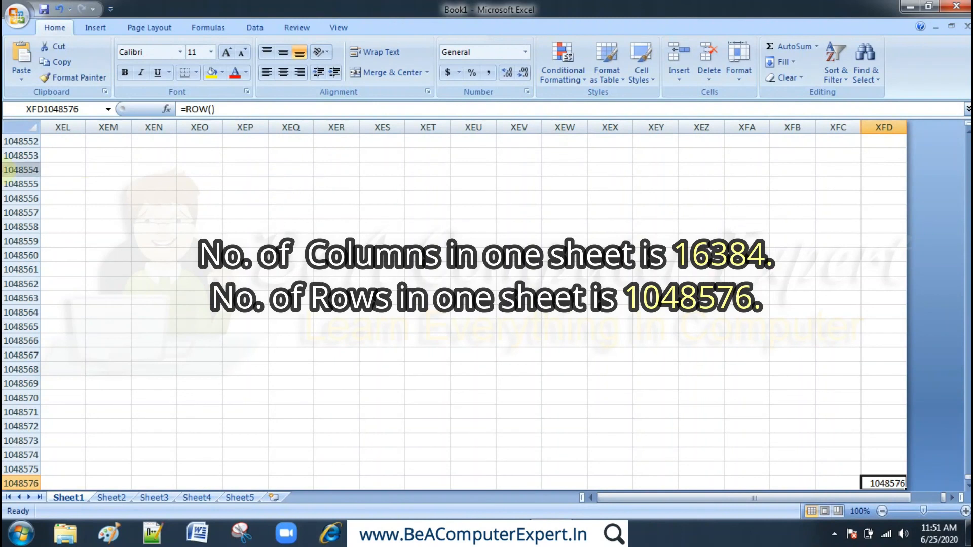
key(Home)
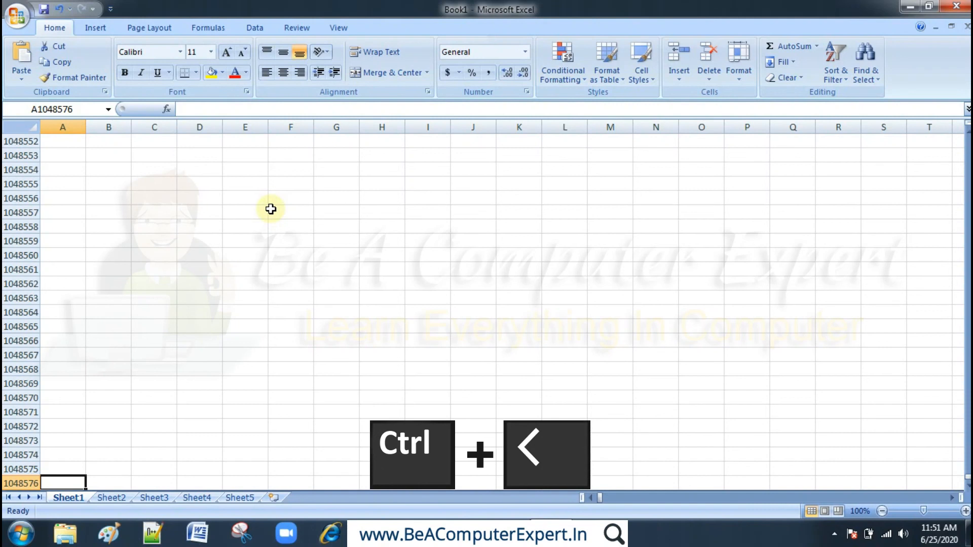
key(ctrl+Up)
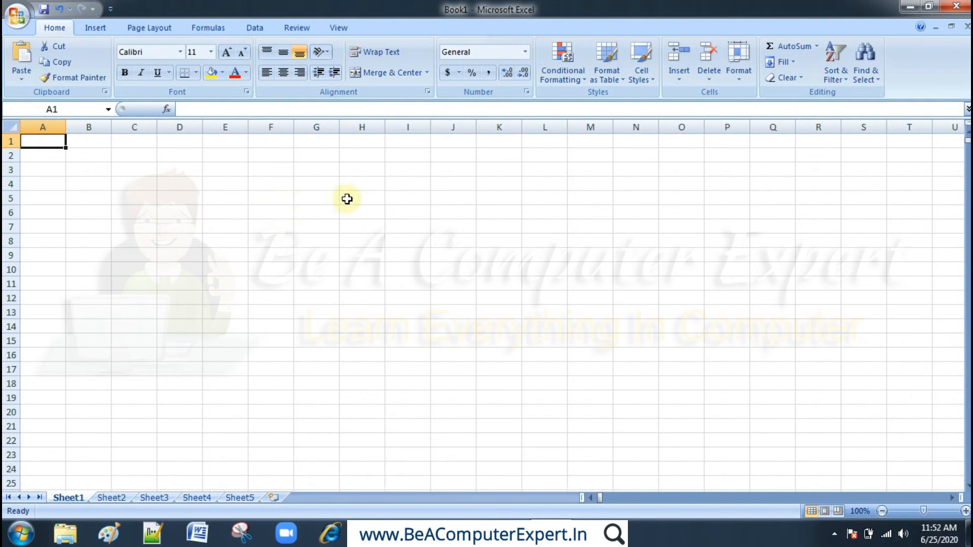
- Calculate the total number of cells in a sheet by entering =1048576*16384 in cell H5
click(375, 197)
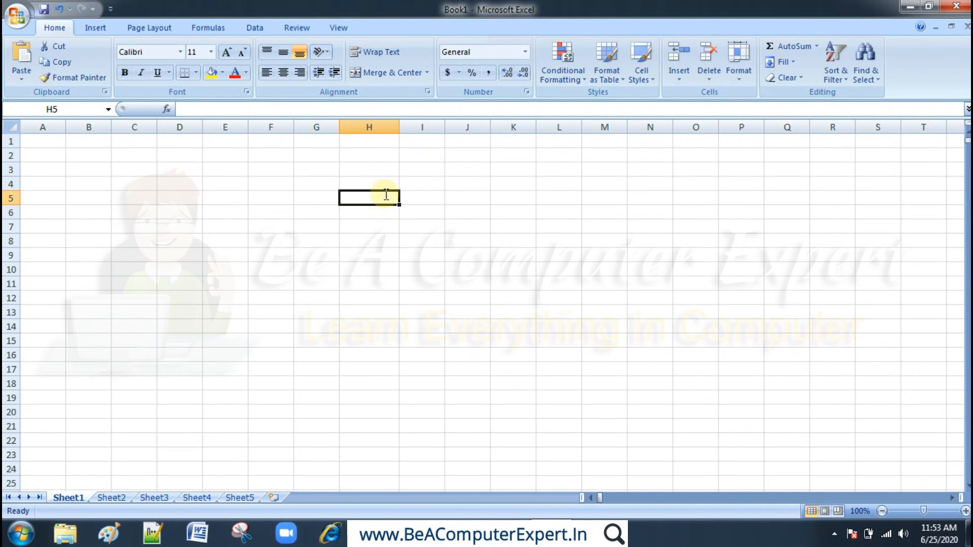
text(=)
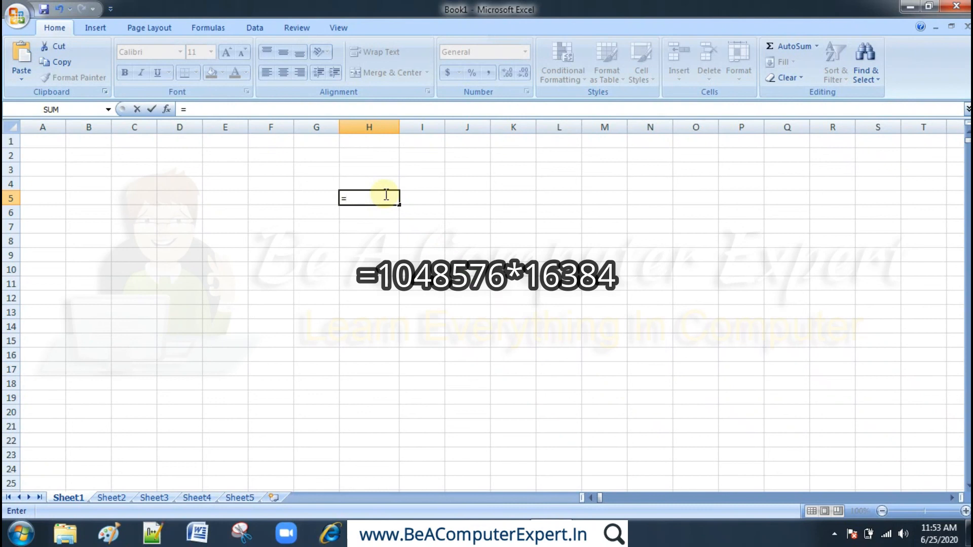
text(1048576)
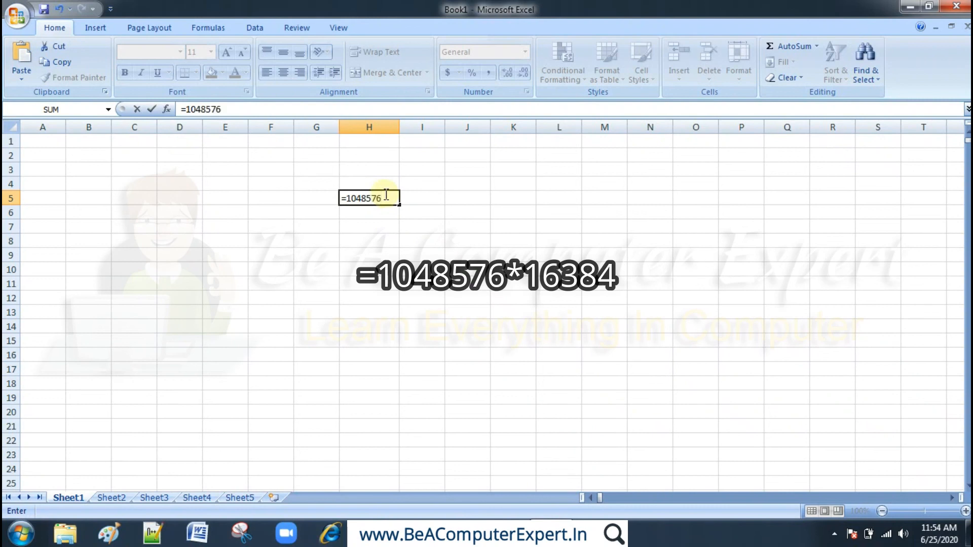
text(*)
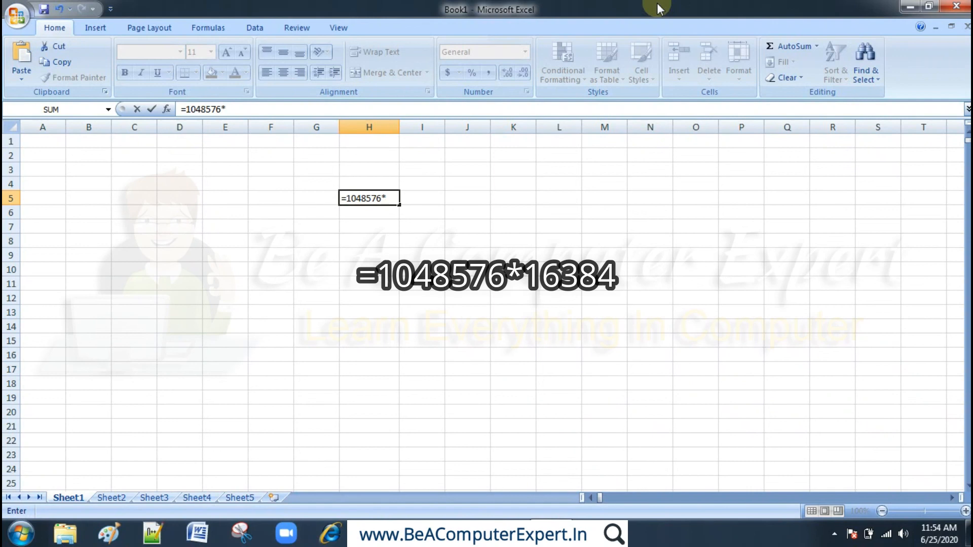
text(16384)
key(Return)
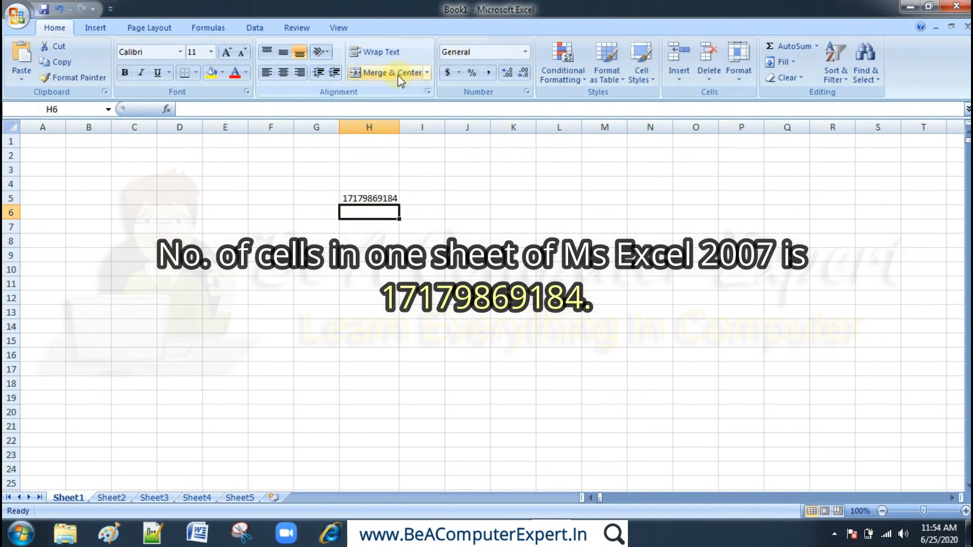
click(366, 198)
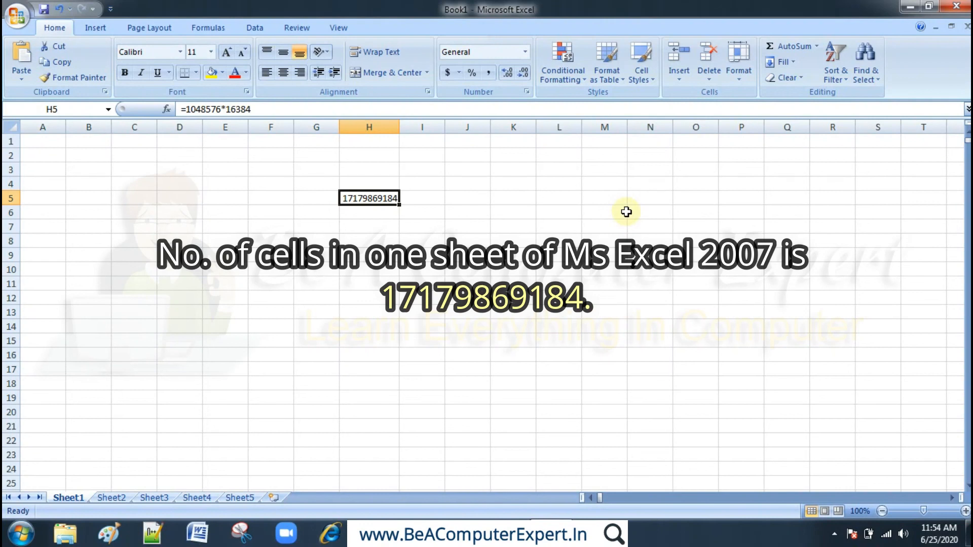
key(Down)
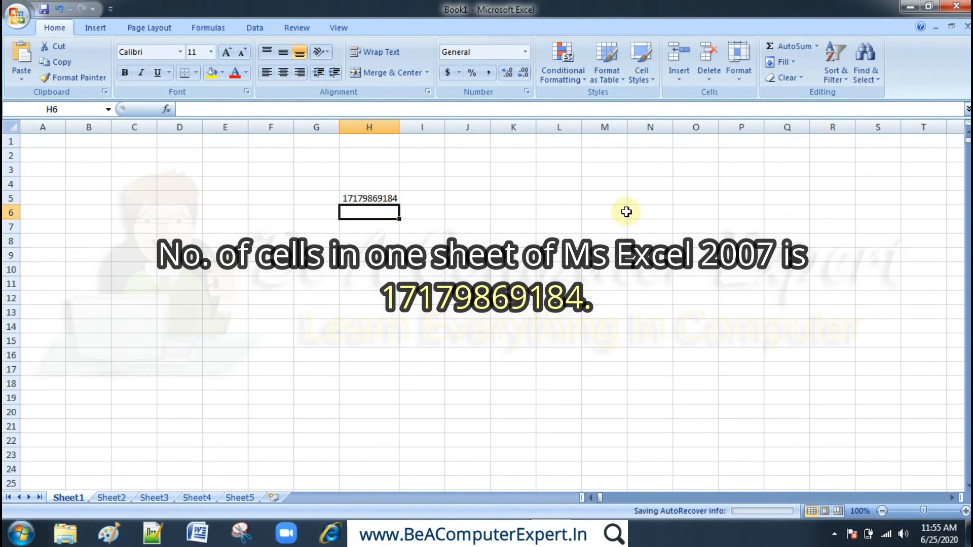
- Delete the formula from cell H5 and go to cell A1
click(363, 198)
key(Delete)
key(Left)
key(Left)
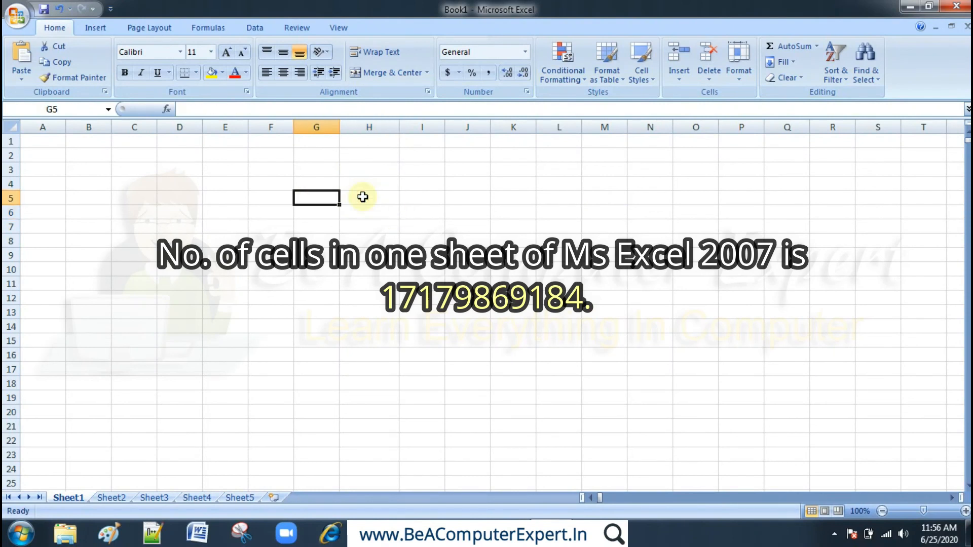
key(Left)
key(Left)
key(Left)
key(Left)
key(Left)
key(Up)
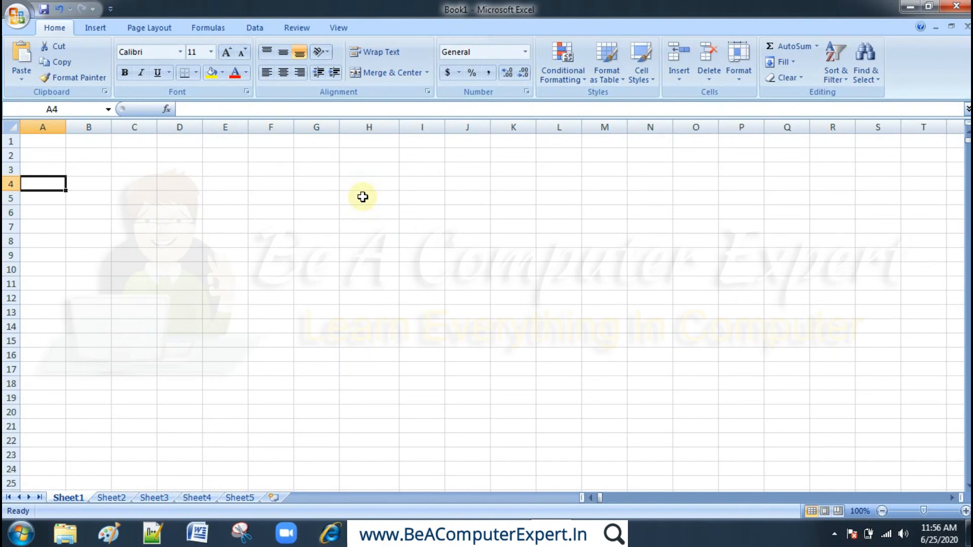
key(Up)
key(Up)
key(Up)
- Enter the column headers Sr. No., Name and Marks in cells A1 to C1
text(S)
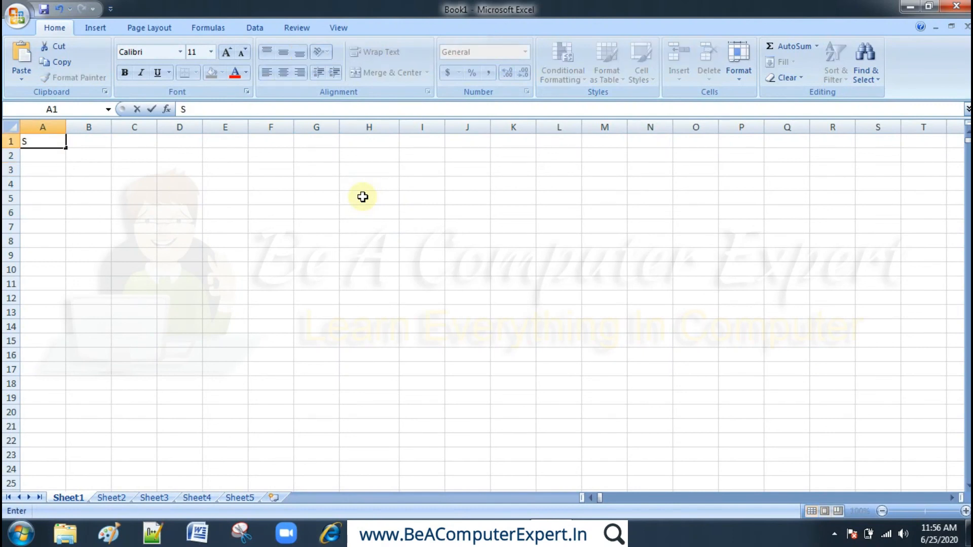
text(r. No.)
key(Return)
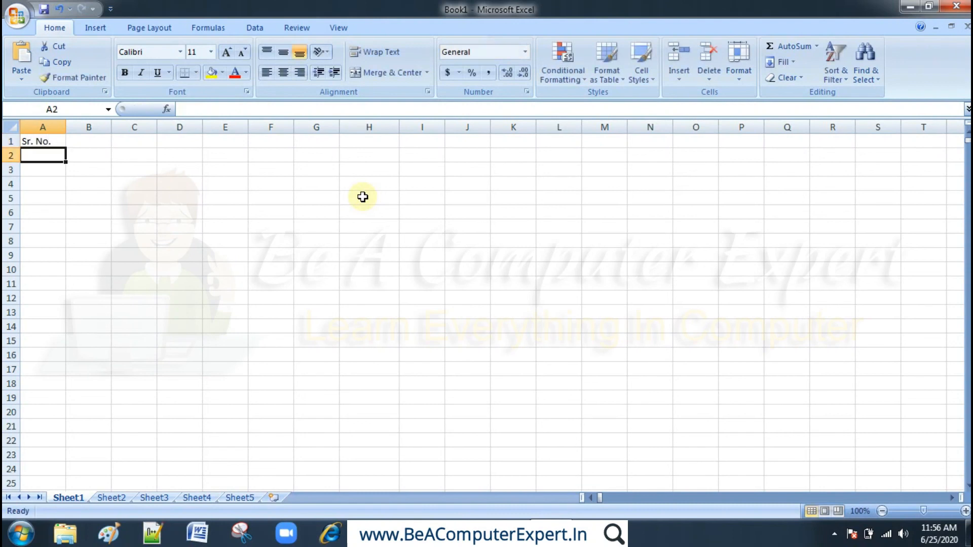
key(Right)
key(Up)
text(N)
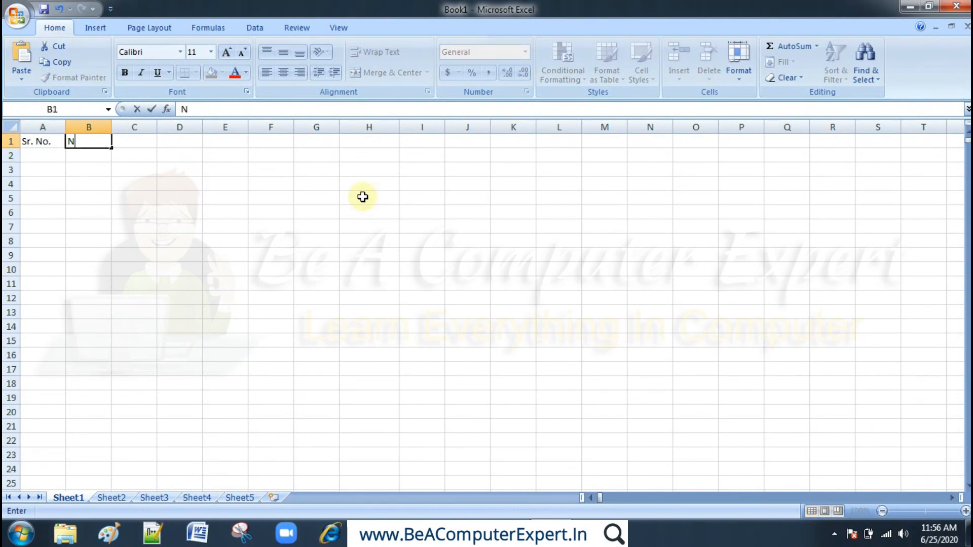
text(ame)
key(Tab)
text(M)
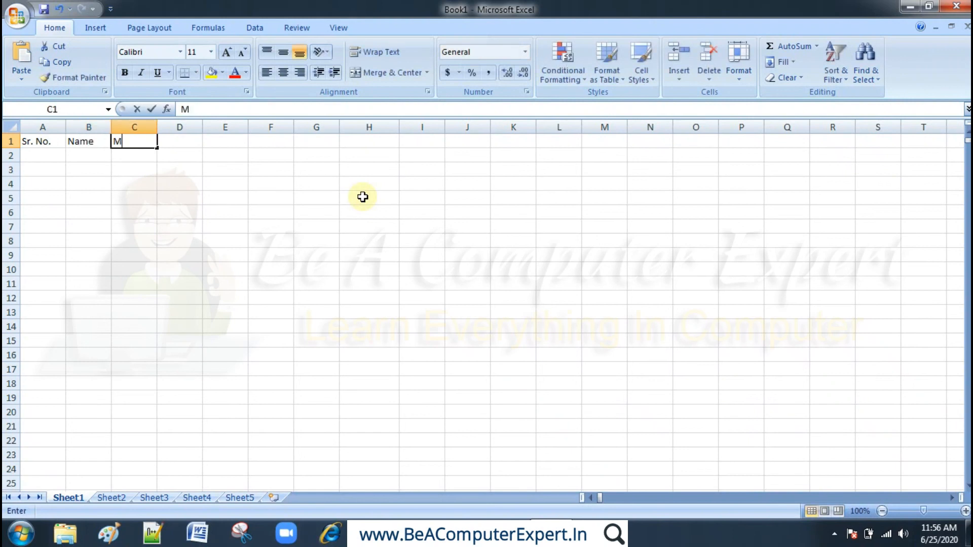
text(arks)
key(Return)
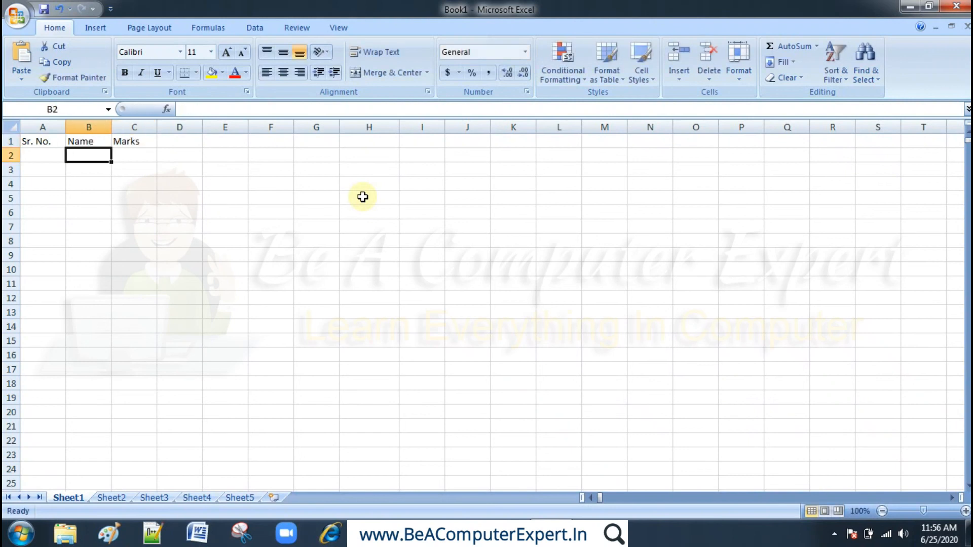
- Enter the serial numbers 1 to 5 in cells A2 to A6 under Sr. No
key(Left)
text(1)
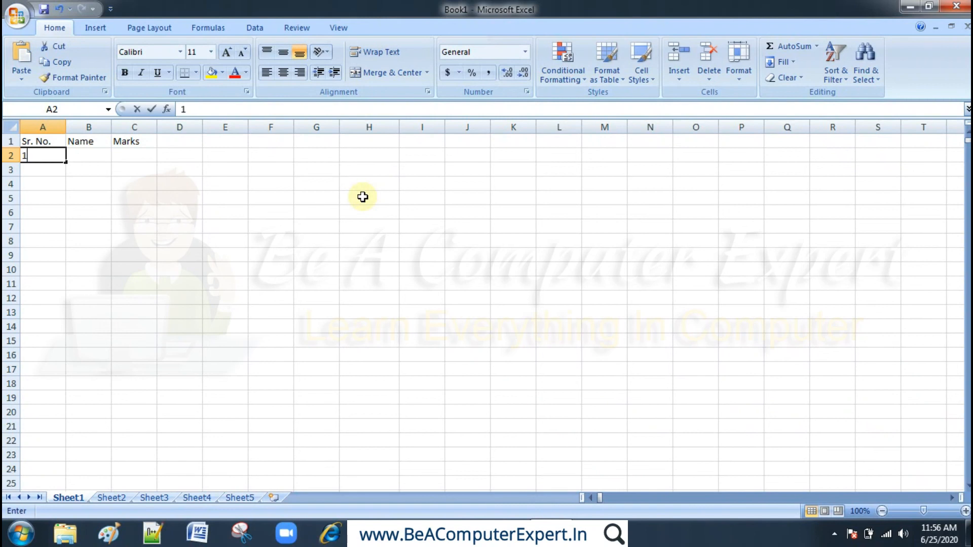
key(Return)
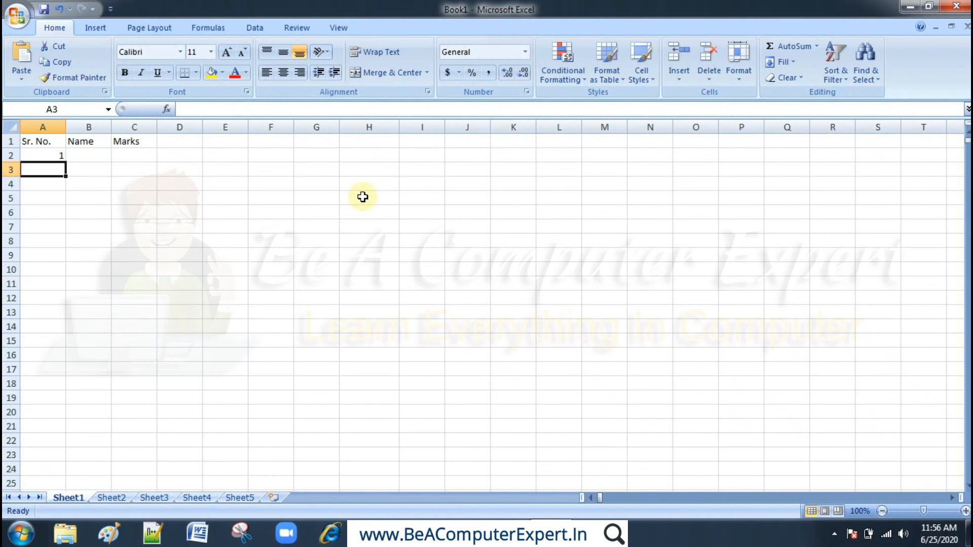
text(2)
key(Return)
text(3)
key(Return)
text(4)
key(Return)
text(5)
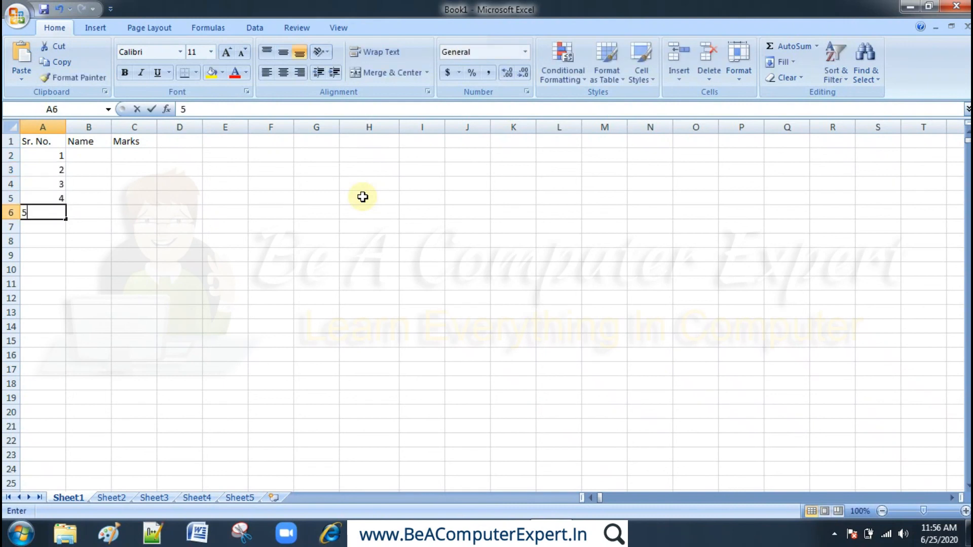
key(Return)
- Move through the serial numbers and clear the 5 from cell A6
key(Up)
key(Up)
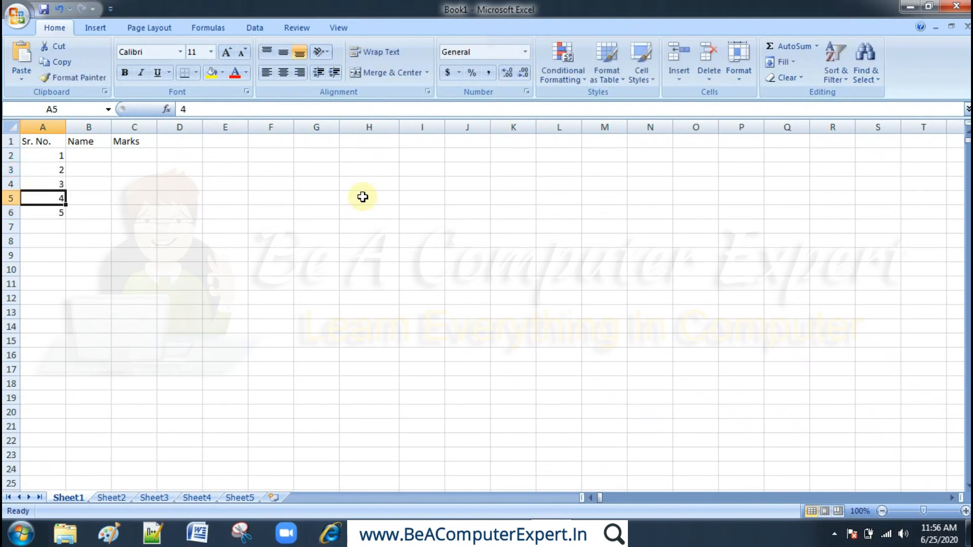
key(Up)
key(Up)
key(Up)
key(Down)
key(Down)
key(Down)
key(Down)
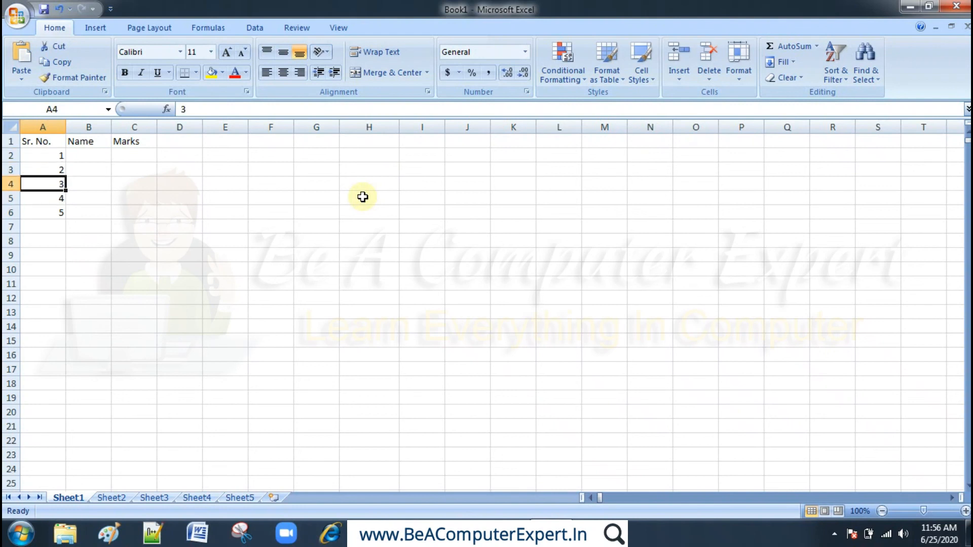
key(Delete)
key(Up)
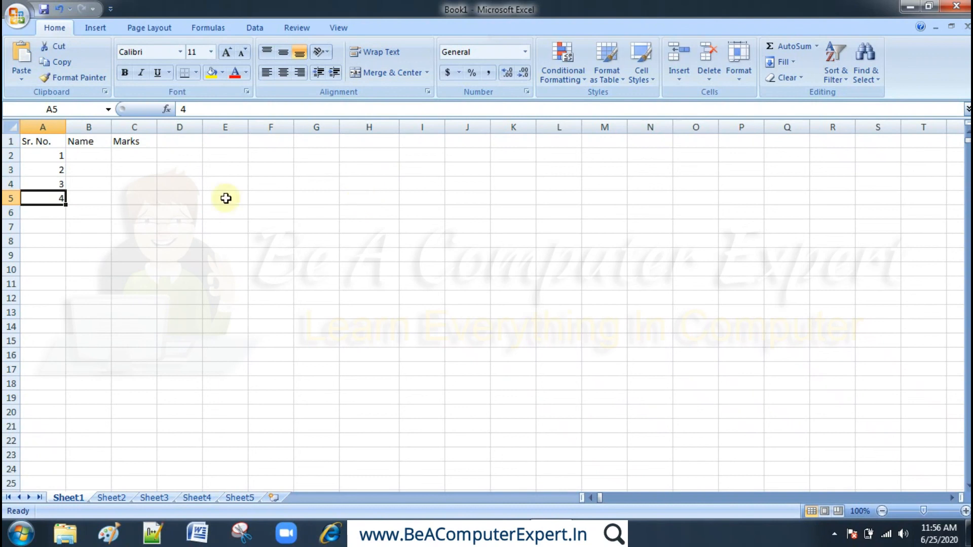
- Select the serial numbers in A2:A5, and reselect only those from A3 down to the last filled cell
click(39, 160)
drag(39, 161, 42, 194)
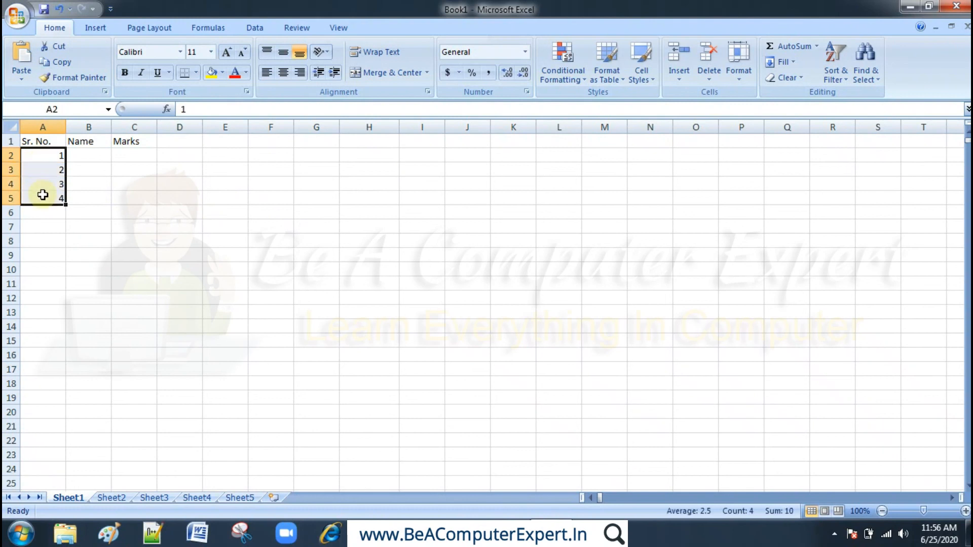
click(48, 174)
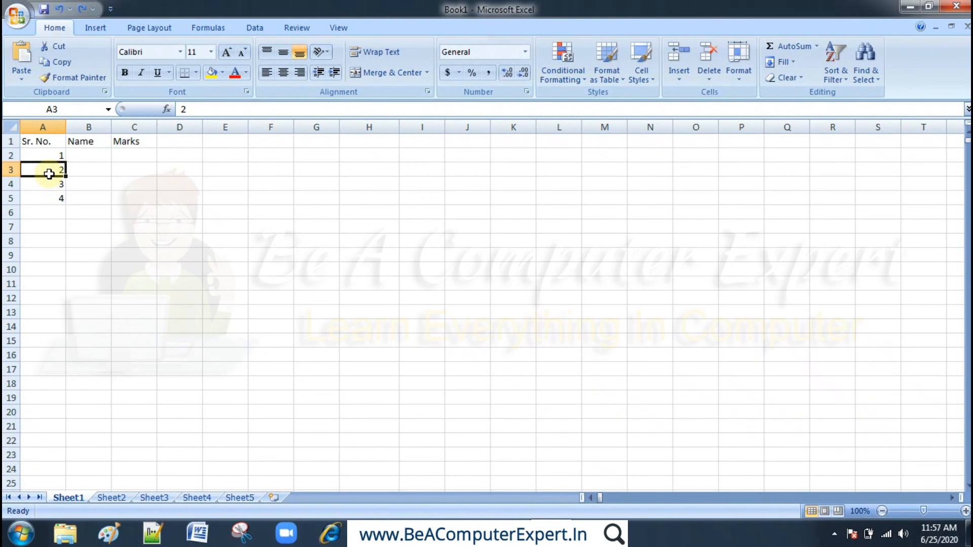
key(ctrl+shift+Down)
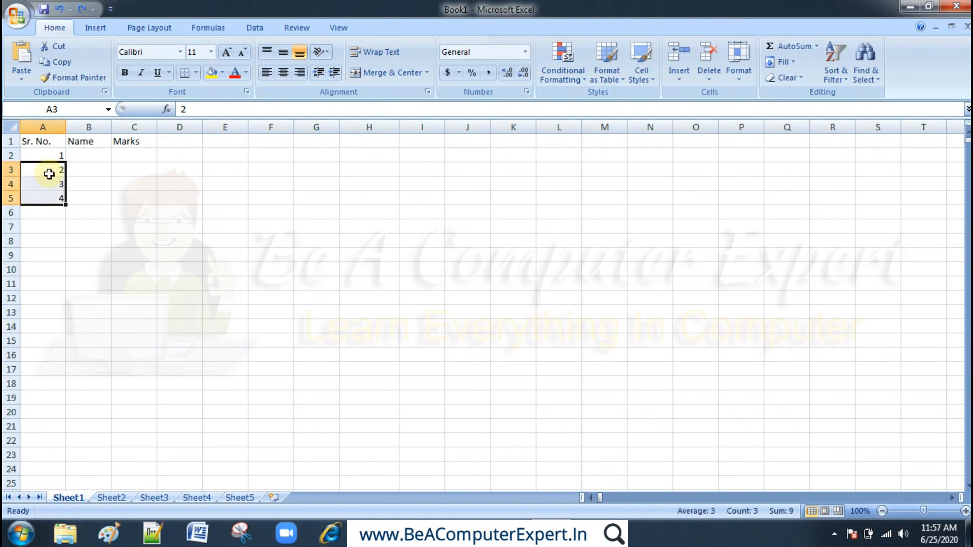
- Extend the selection from A3 across to C3 and shrink it back to A3
key(Up)
key(Down)
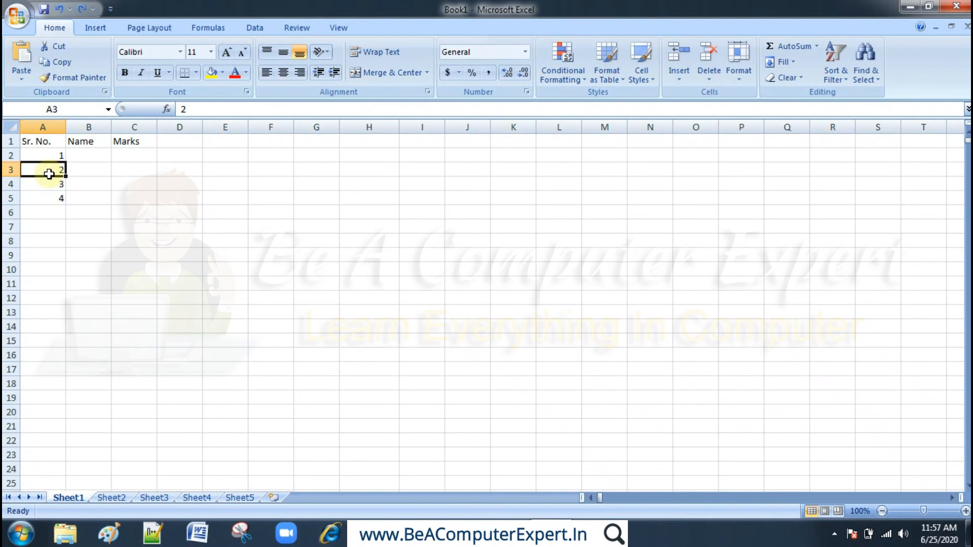
key(Up)
key(Down)
key(Up)
key(Down)
key(shift+Right)
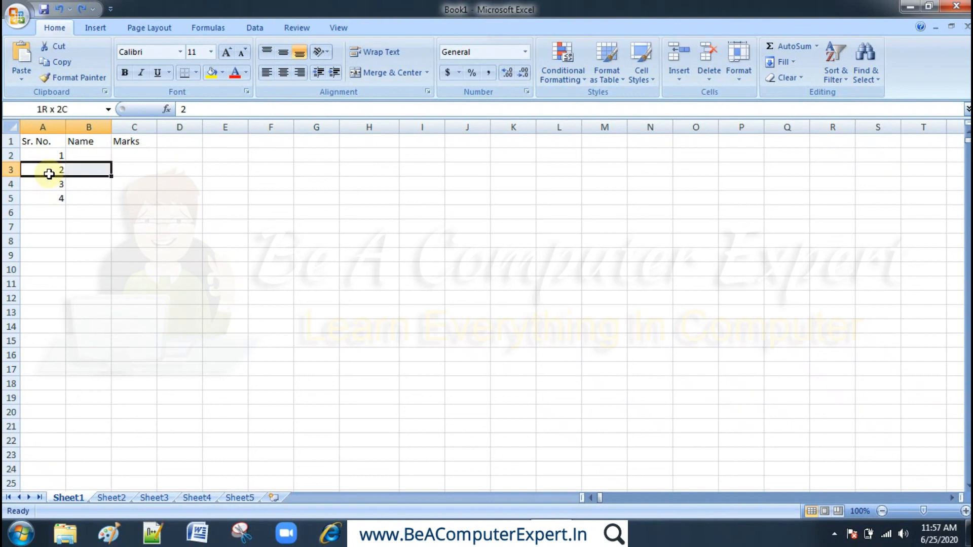
key(shift+Right)
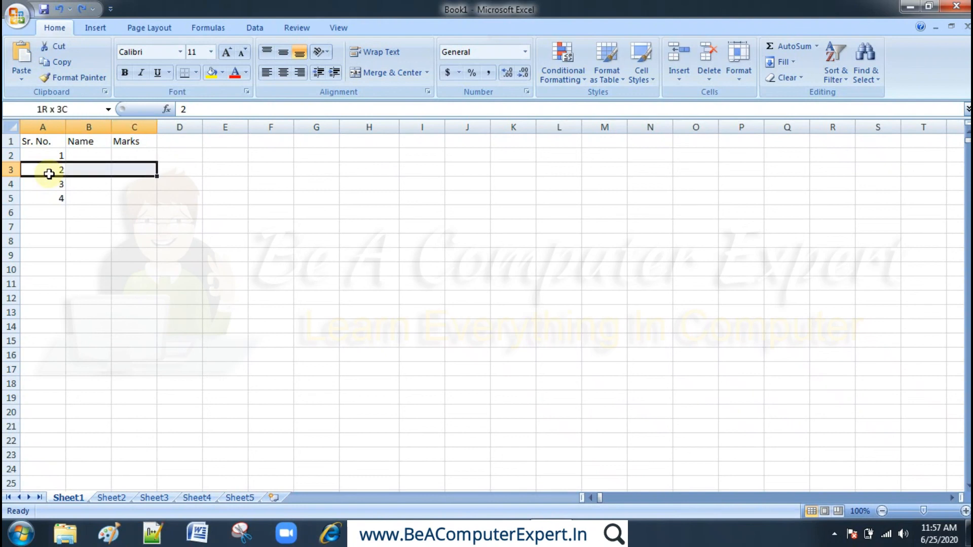
key(shift+Left)
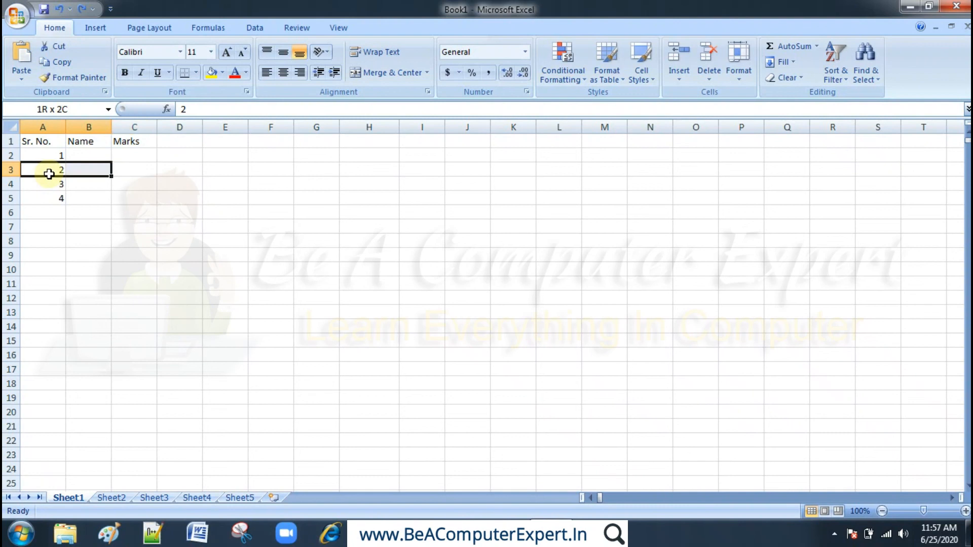
key(shift+Left)
- Select cells A3:A5 and clear their contents, leaving only A3 selected
key(shift+Down)
key(shift+Down)
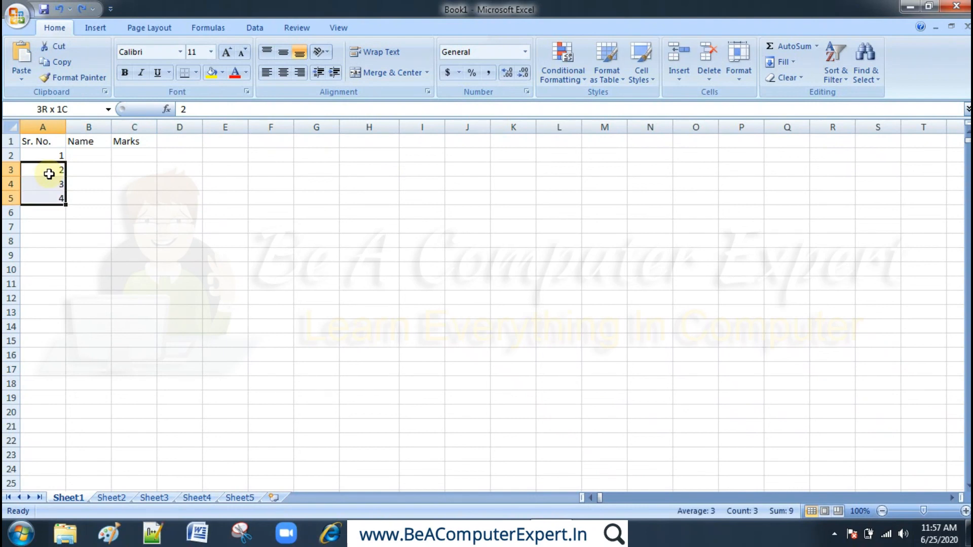
key(Delete)
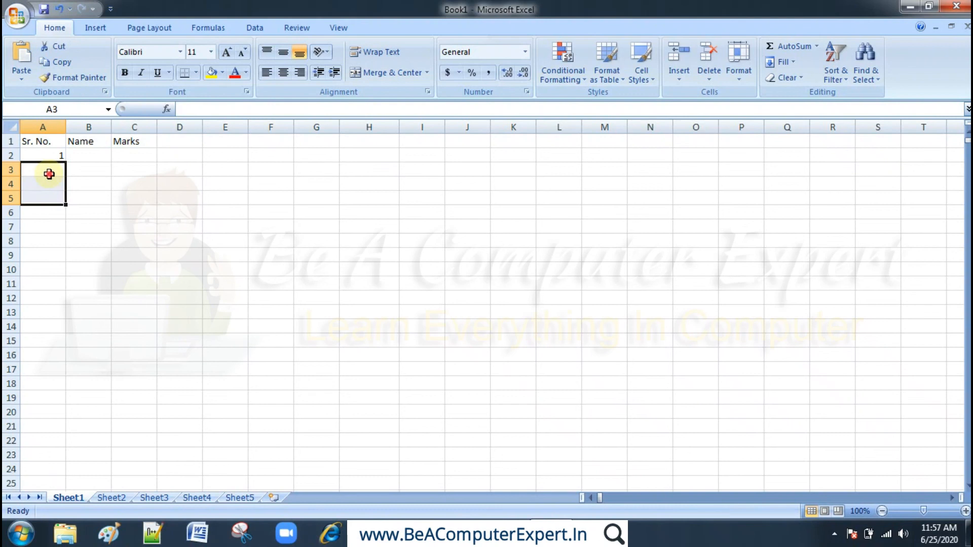
click(49, 174)
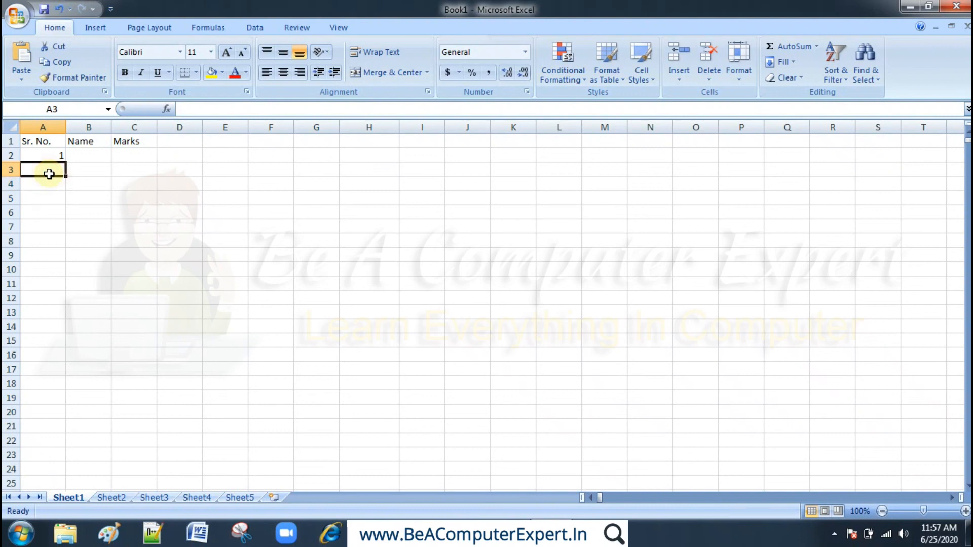
- Enter the serial number 2 in cell A3 and reselect that cell
click(54, 160)
key(Return)
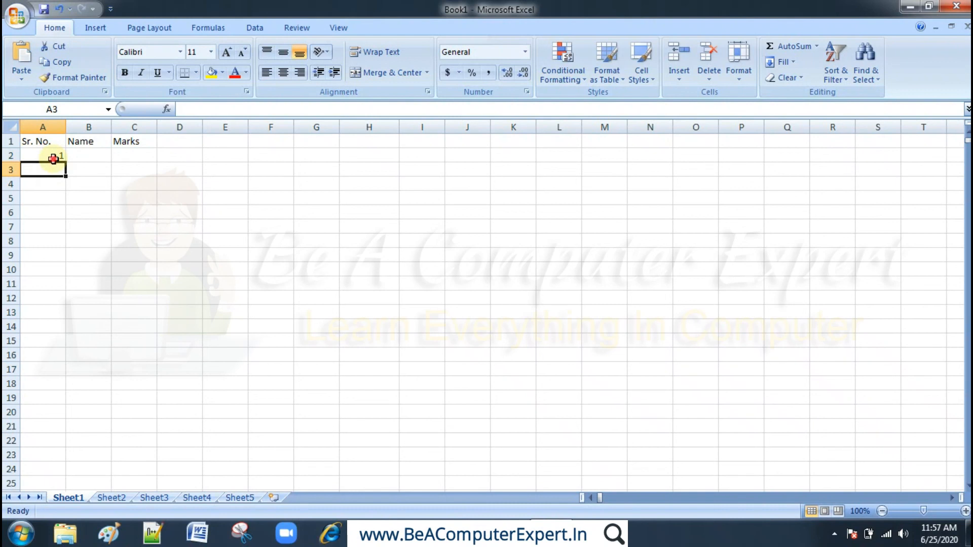
click(53, 159)
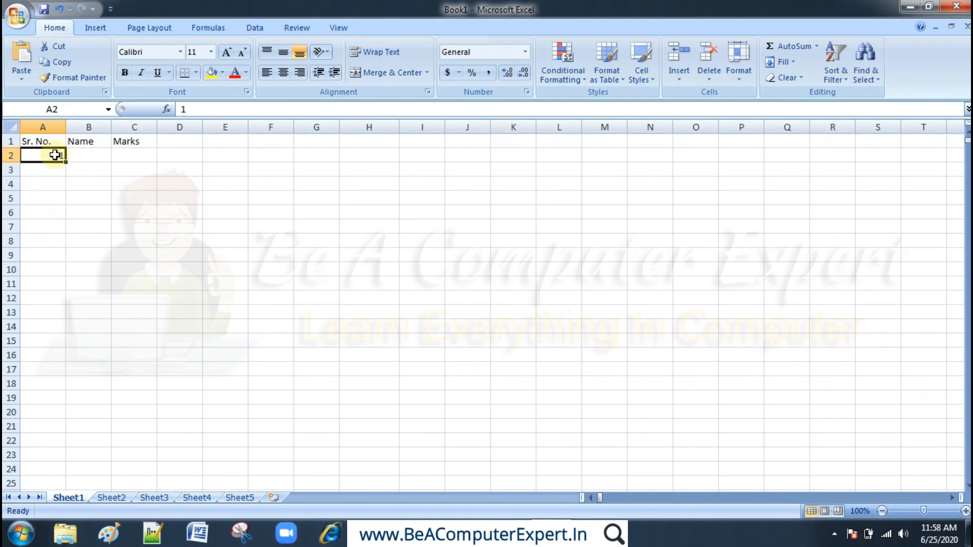
click(50, 168)
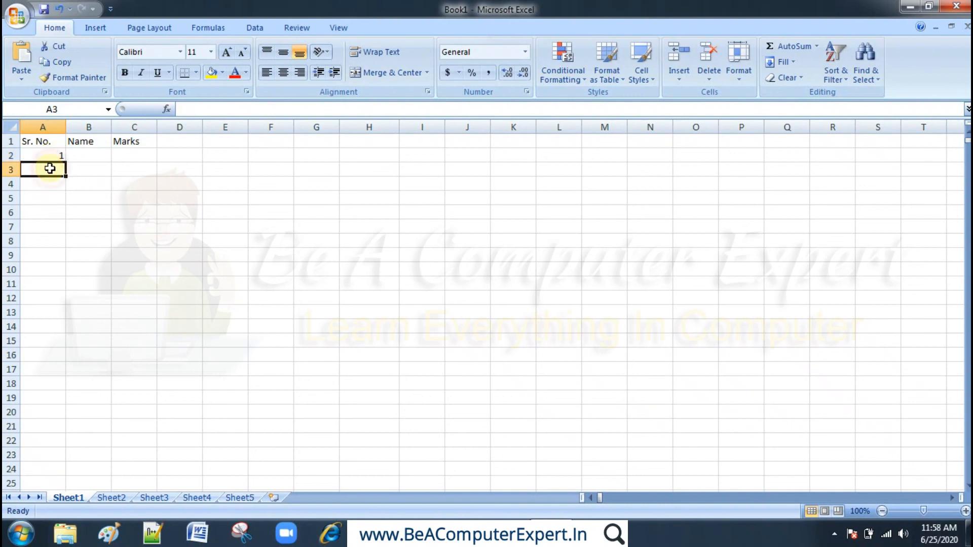
text(2)
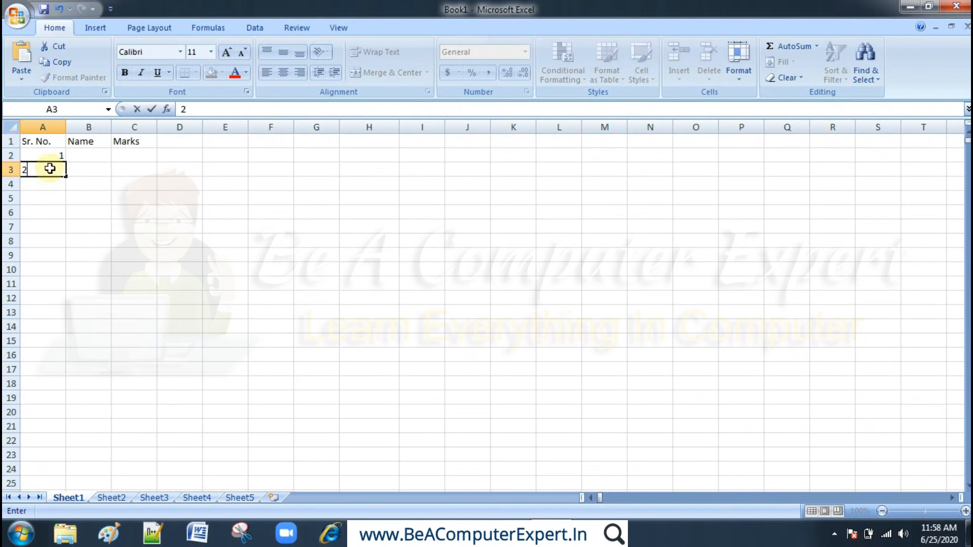
key(Return)
click(49, 168)
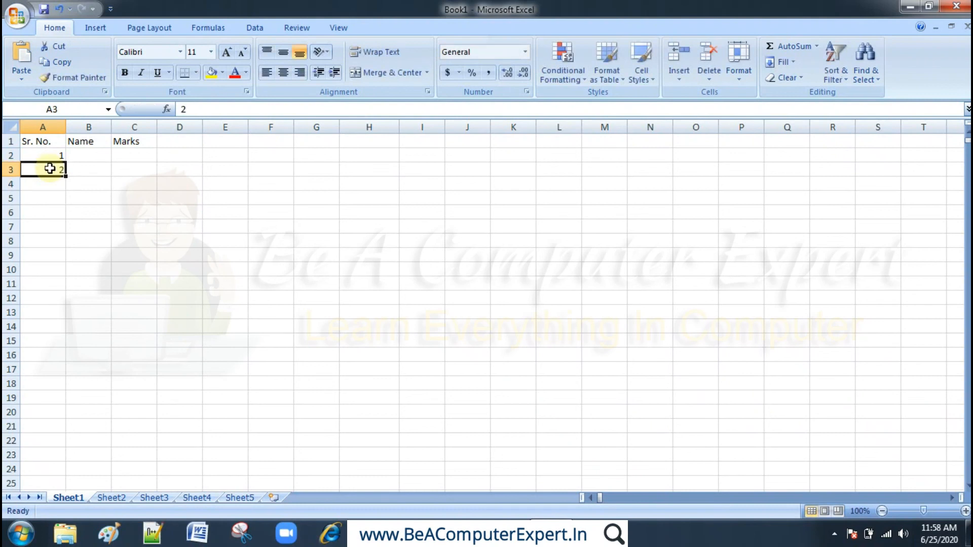
- Select the serial numbers 1 and 2 in A2:A3 and fill the series down through cell A21
key(Up)
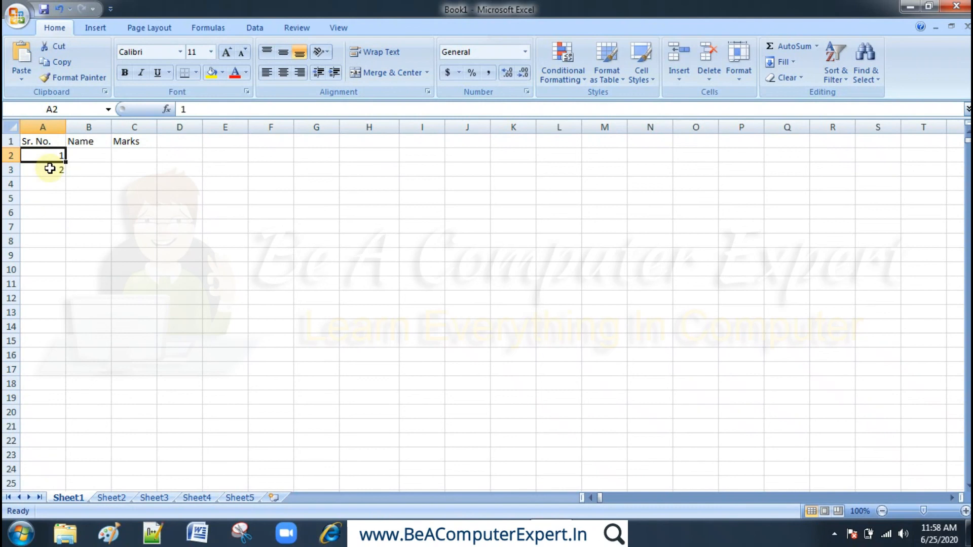
click(50, 169)
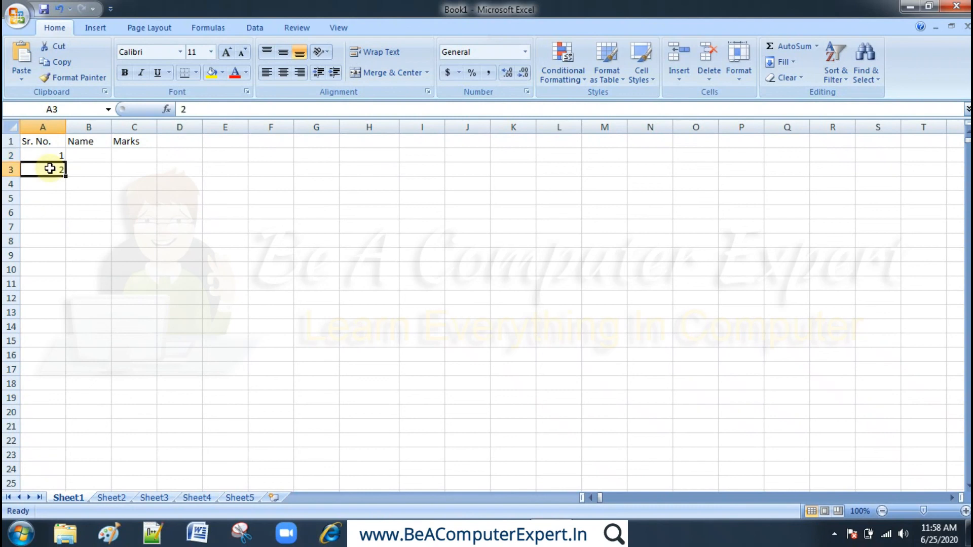
key(Up)
shift+click(50, 168)
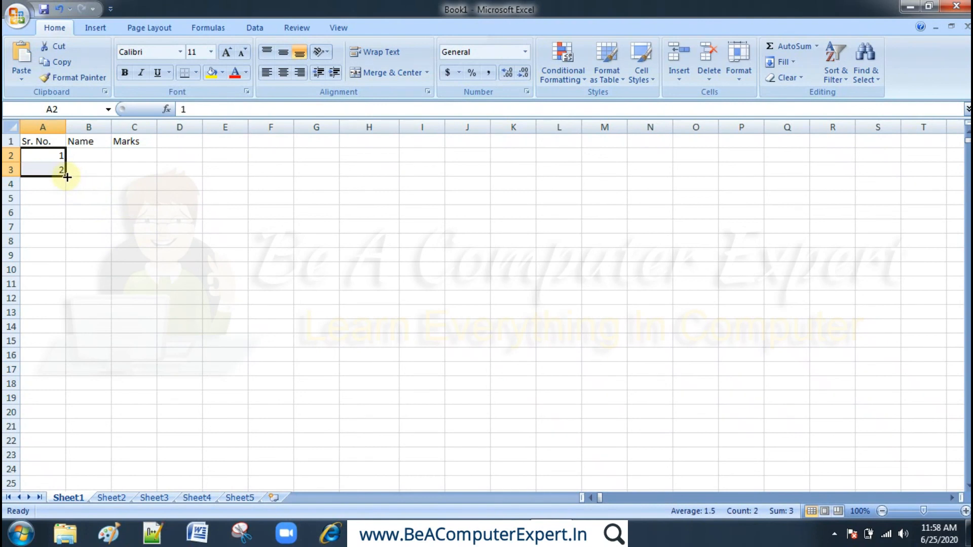
drag(67, 176, 67, 176)
drag(67, 176, 61, 412)
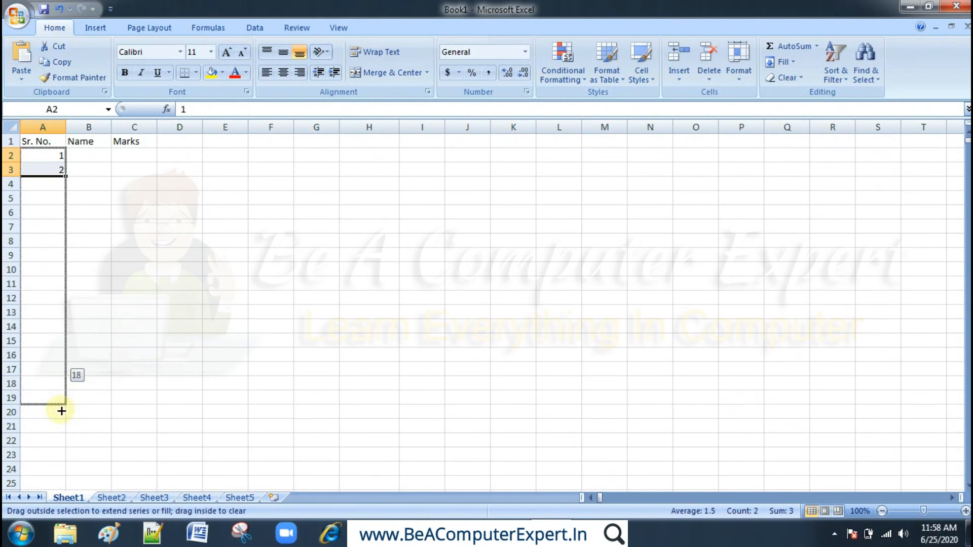
drag(61, 411, 60, 433)
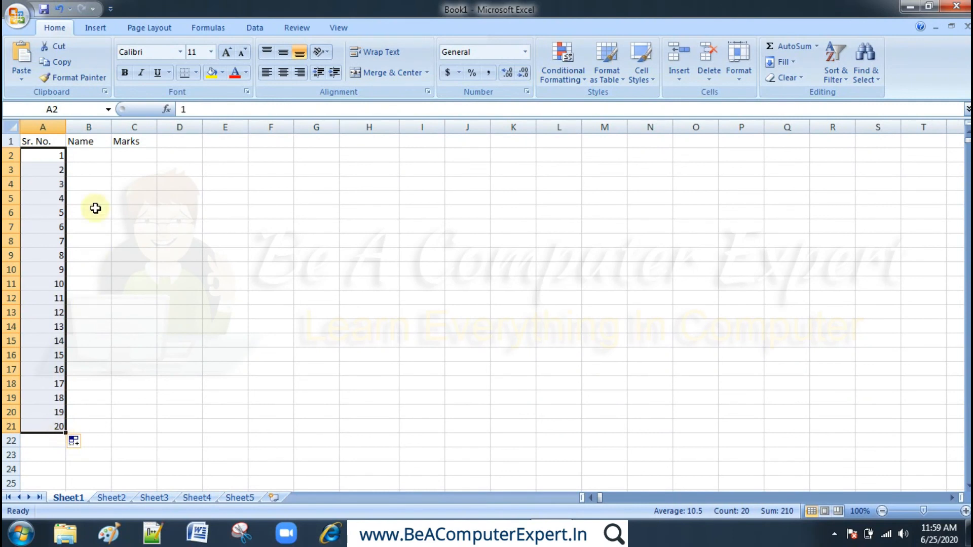
- Enter 2 in cell B2 and 4 in cell B3
click(98, 155)
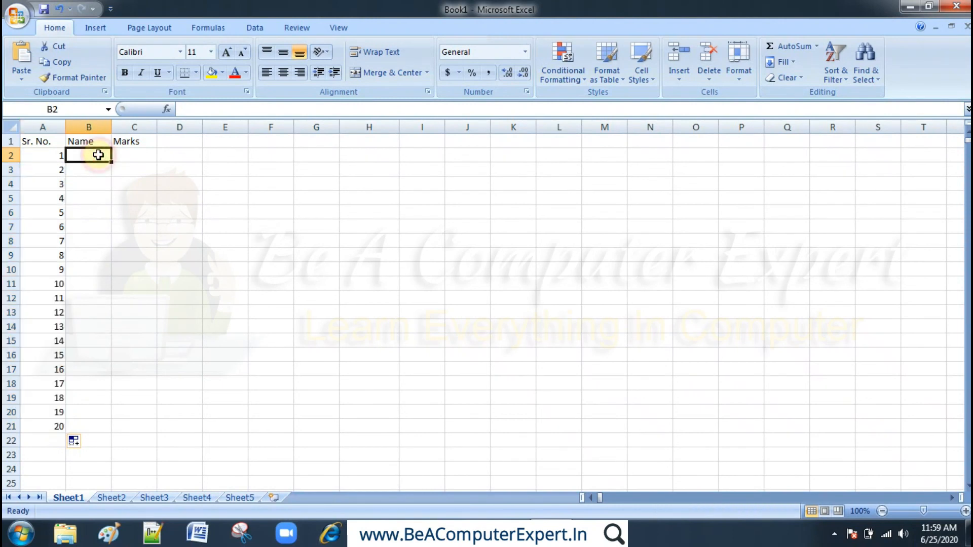
text(2)
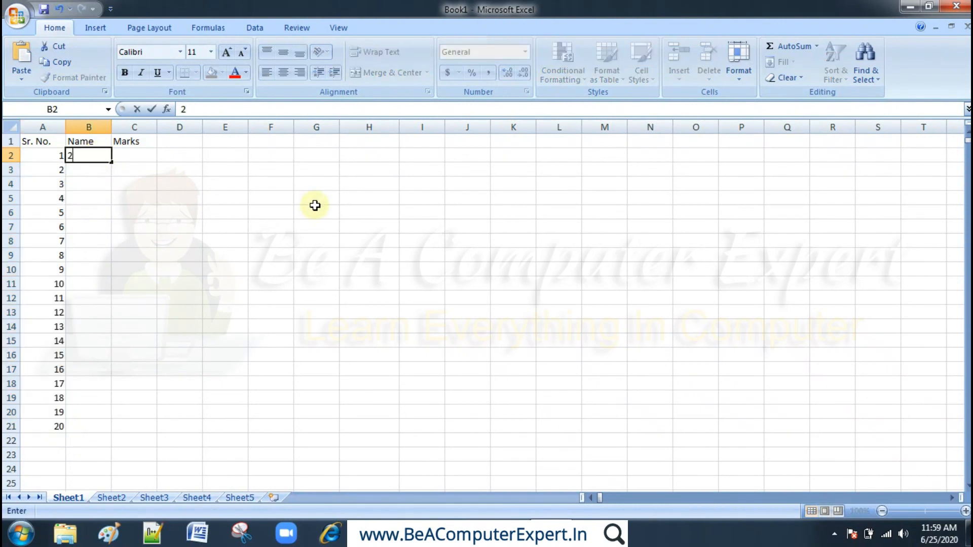
key(Return)
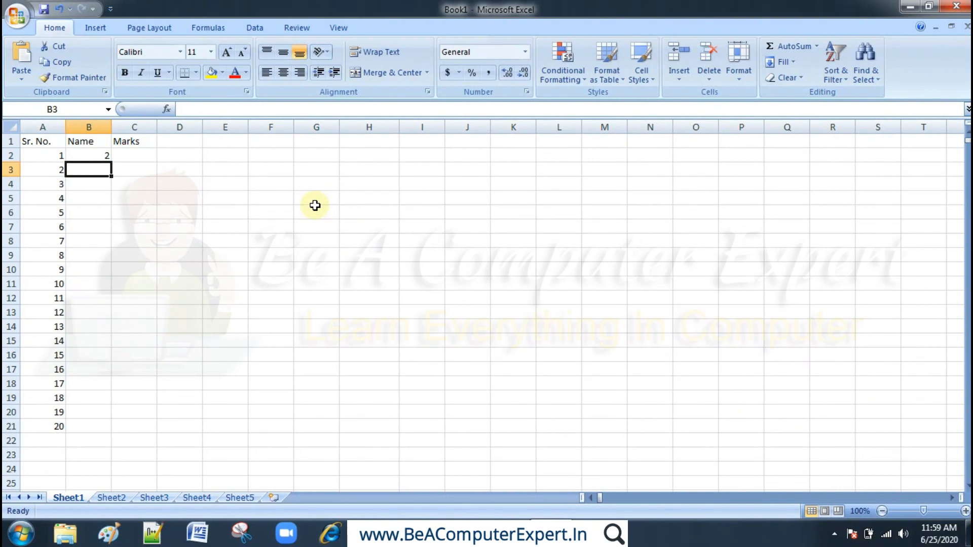
text(4)
key(Return)
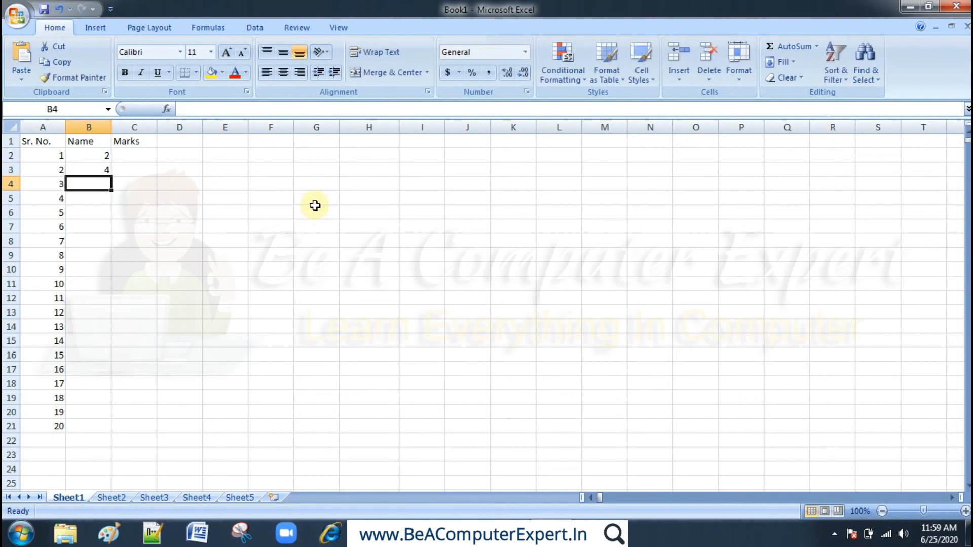
- Select cells B2:B3 and fill the number series down through cell B11
click(96, 155)
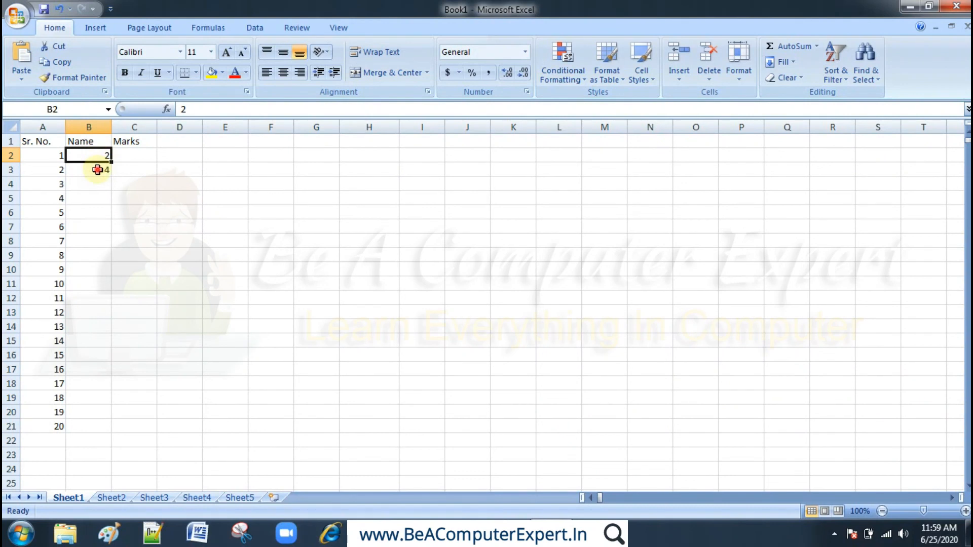
shift+click(97, 169)
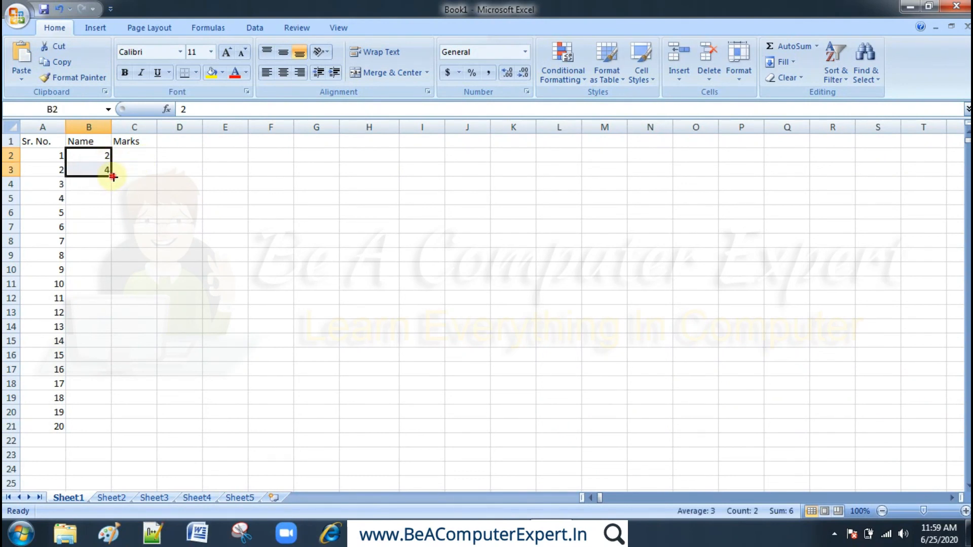
drag(112, 177, 111, 288)
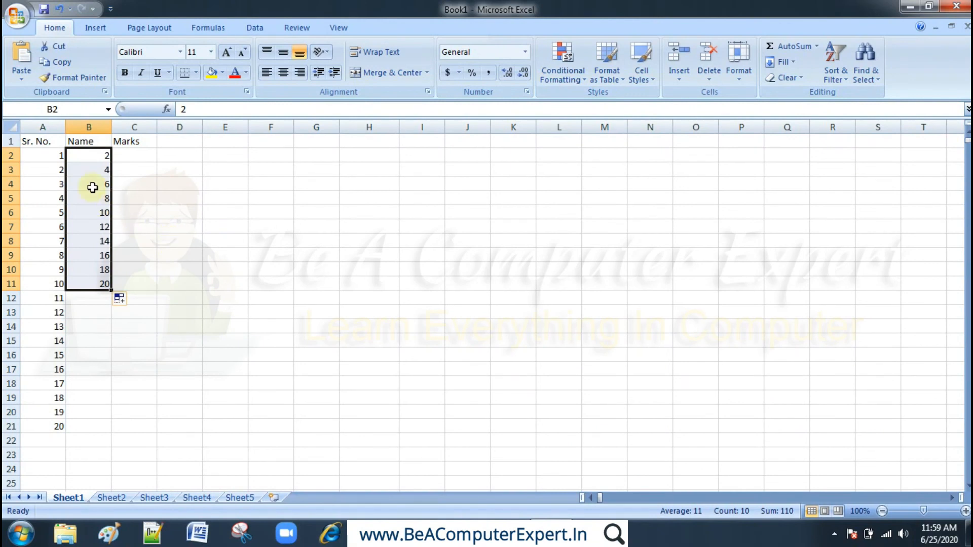
- Compare the number pairs in columns A and B, row by row, from row 2 to row 4
click(58, 155)
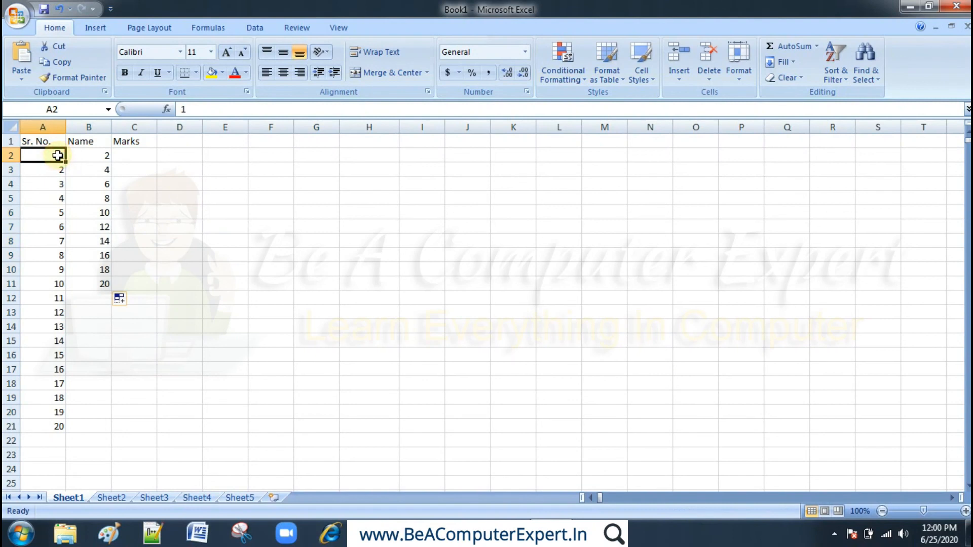
click(105, 155)
click(65, 155)
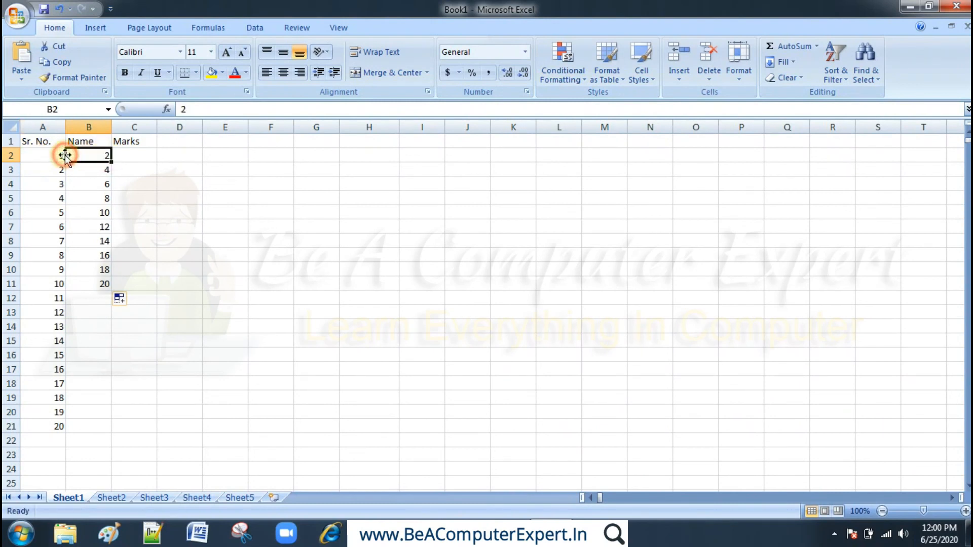
click(56, 155)
click(57, 168)
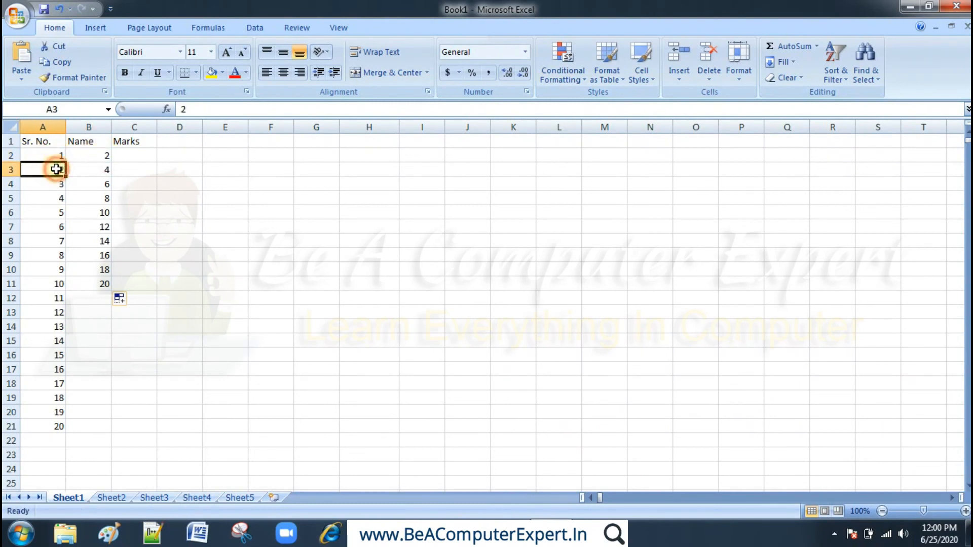
click(81, 168)
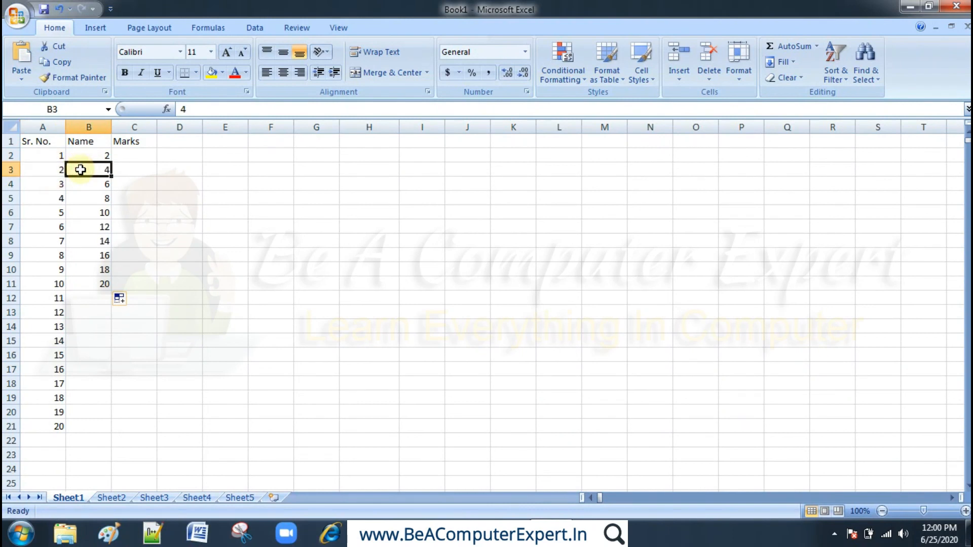
click(60, 183)
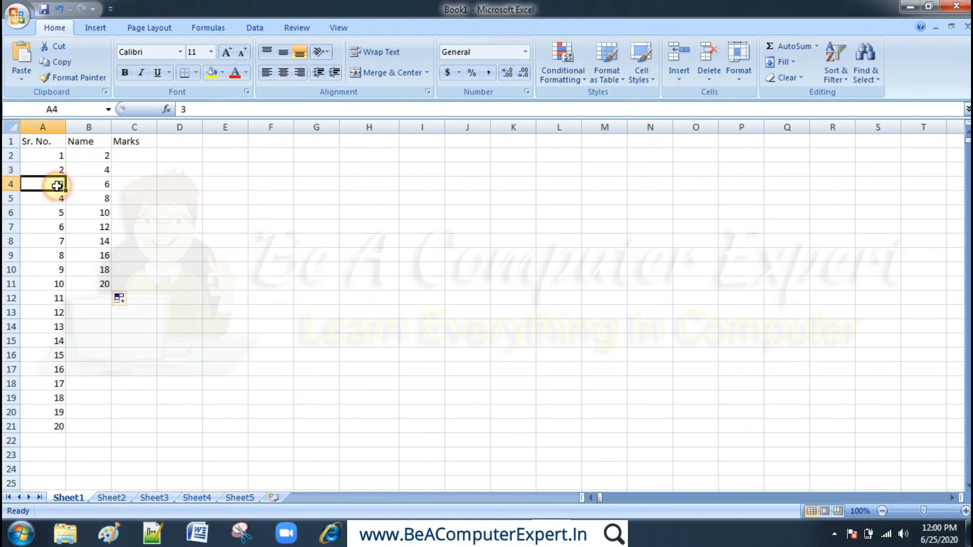
click(90, 183)
- Select A2:B11 and fill the series across to column J to build multiplication tables, and check the first row's values
click(56, 156)
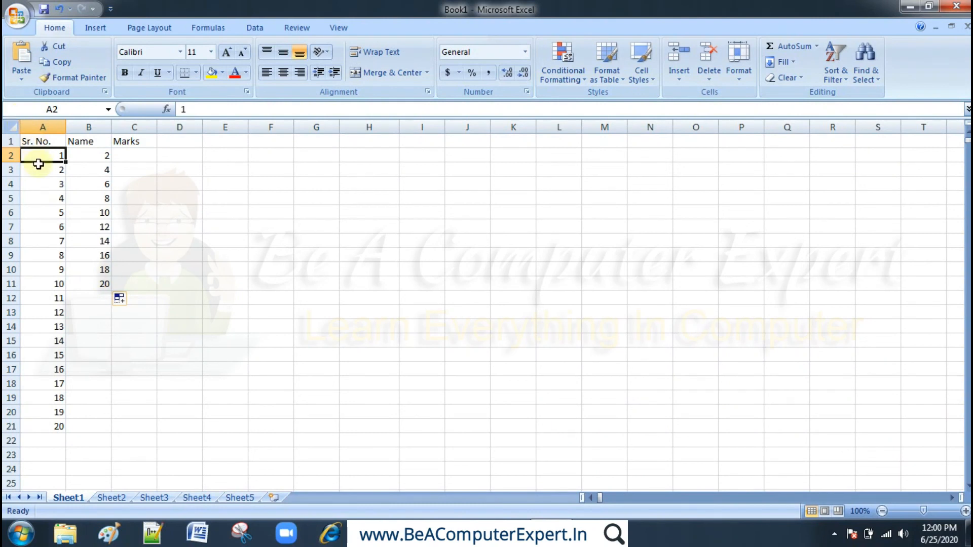
shift+click(88, 284)
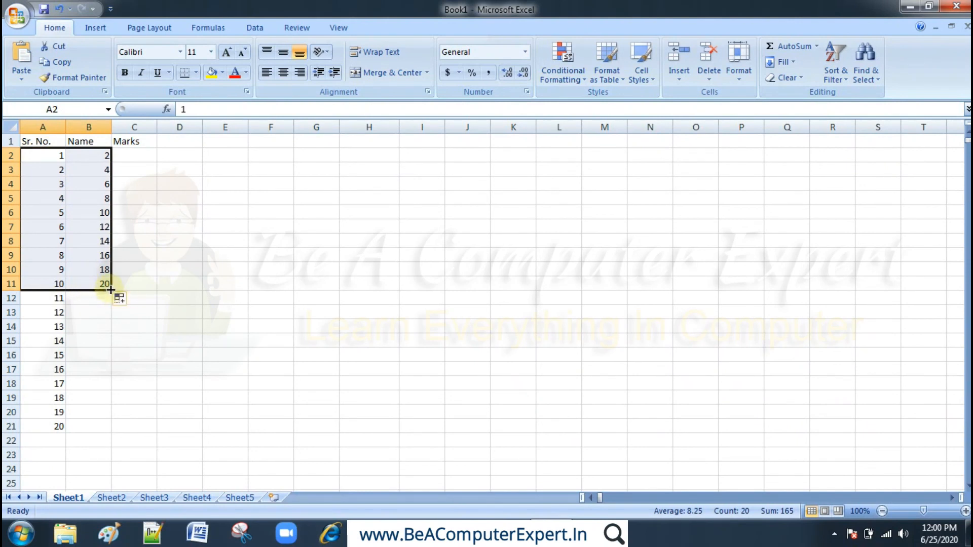
drag(111, 290, 478, 286)
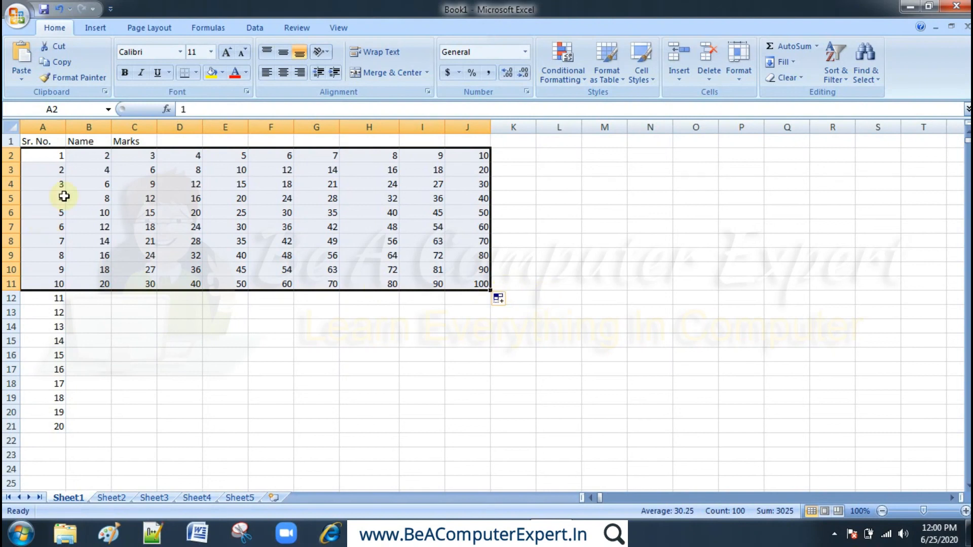
click(108, 157)
click(129, 156)
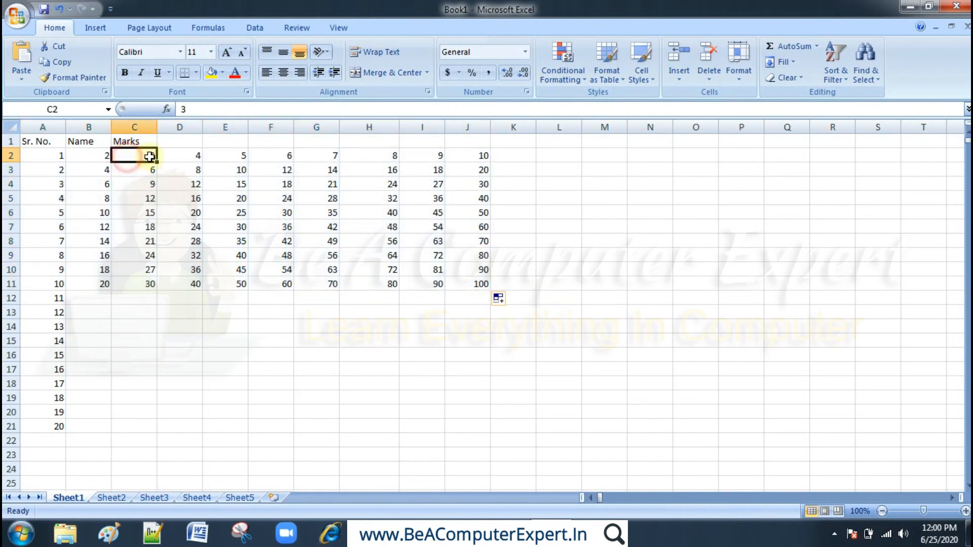
click(166, 155)
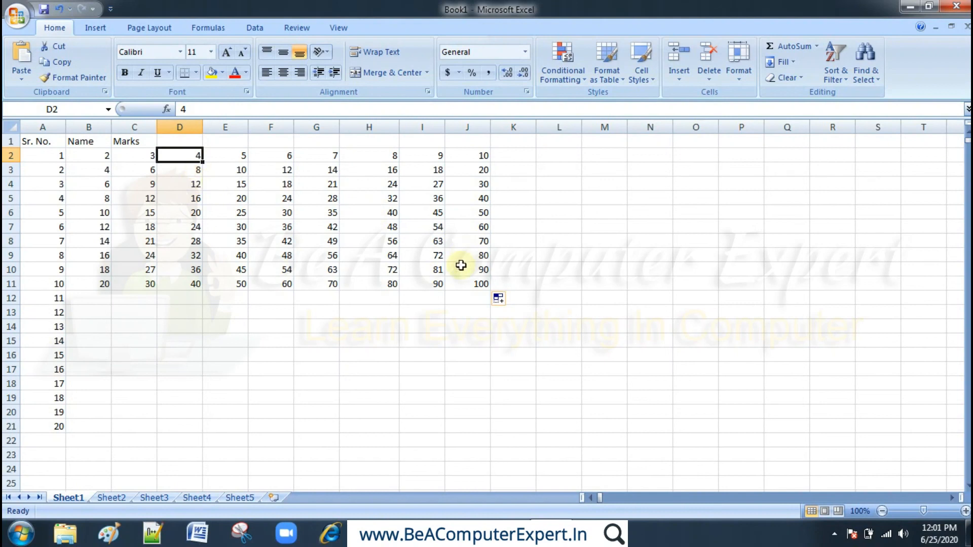
- Select the table numbers from J11 back to B2 and clear their contents
drag(463, 282, 465, 283)
key(shift+Left)
key(shift+Left)
key(shift+Left)
key(shift+Left)
key(shift+Left)
key(shift+Left)
key(shift+Left)
key(shift+Left)
key(shift+Right)
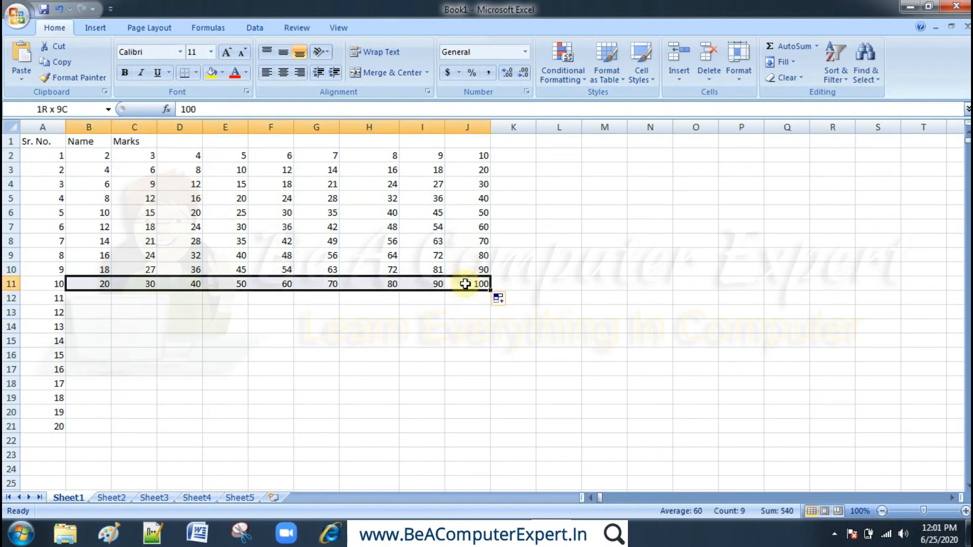
key(shift+Up)
key(shift+Up)
key(shift+Up)
key(shift+Up)
key(shift+Up)
key(shift+Up)
key(shift+Up)
key(shift+Up)
key(shift+Up)
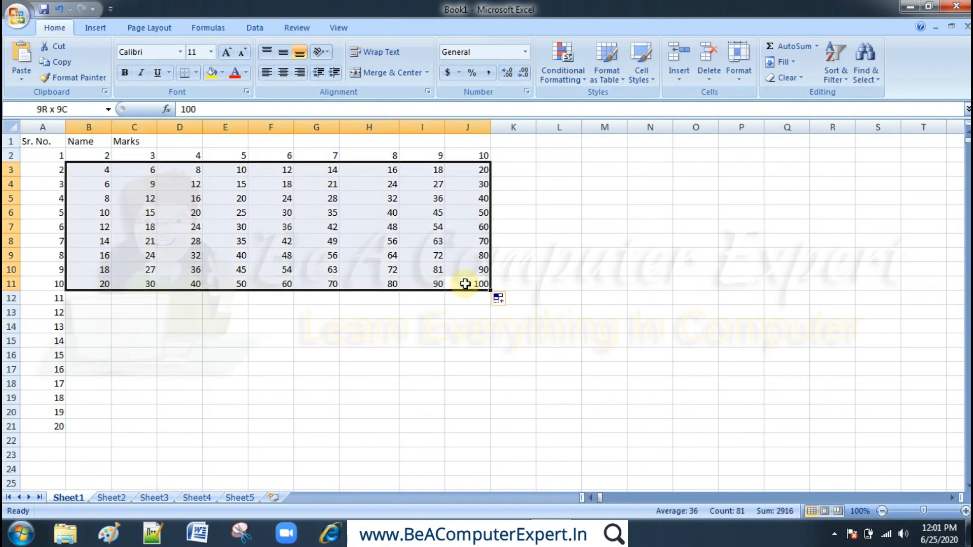
key(Delete)
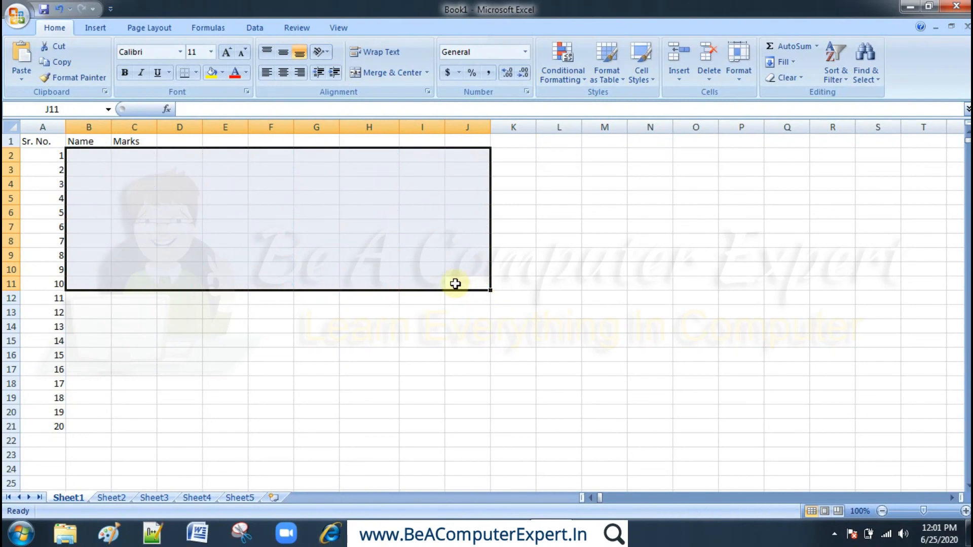
- Select the serial numbers in A12:A21 and clear their contents
click(56, 302)
key(shift+Down)
key(shift+Down)
key(shift+Down)
key(shift+Down)
key(shift+Down)
key(shift+Down)
key(shift+Down)
key(shift+Down)
key(shift+Down)
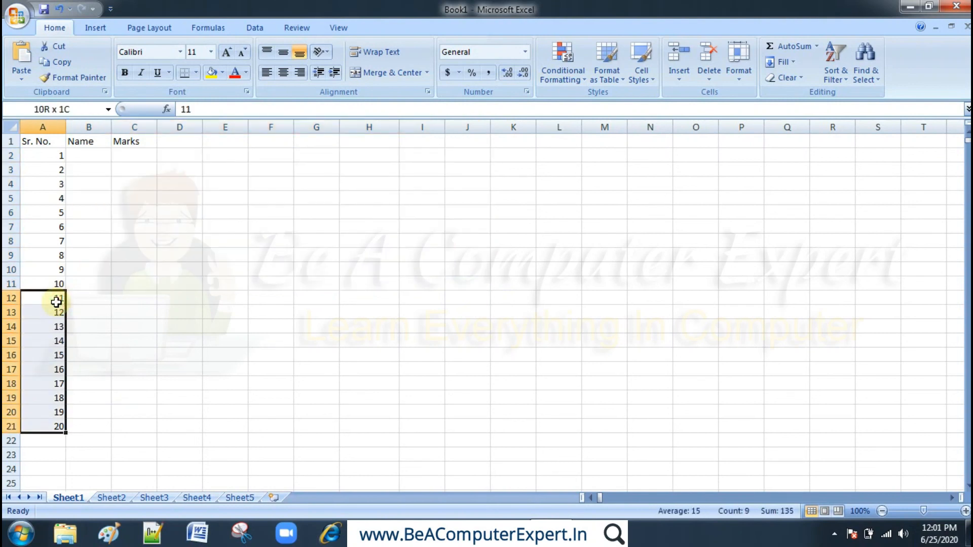
key(Delete)
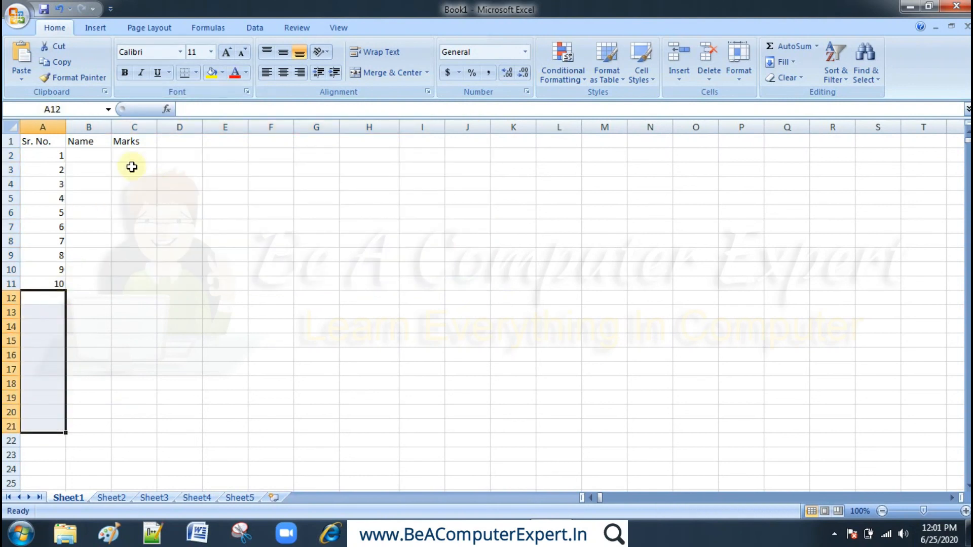
click(182, 140)
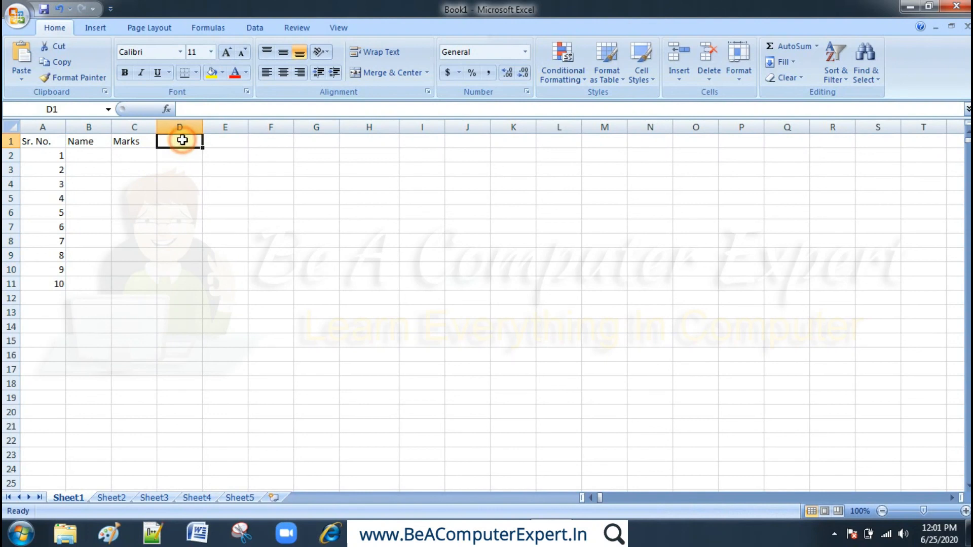
- Enter the first two students' names in cells B2 and B3 of the Name column
click(93, 157)
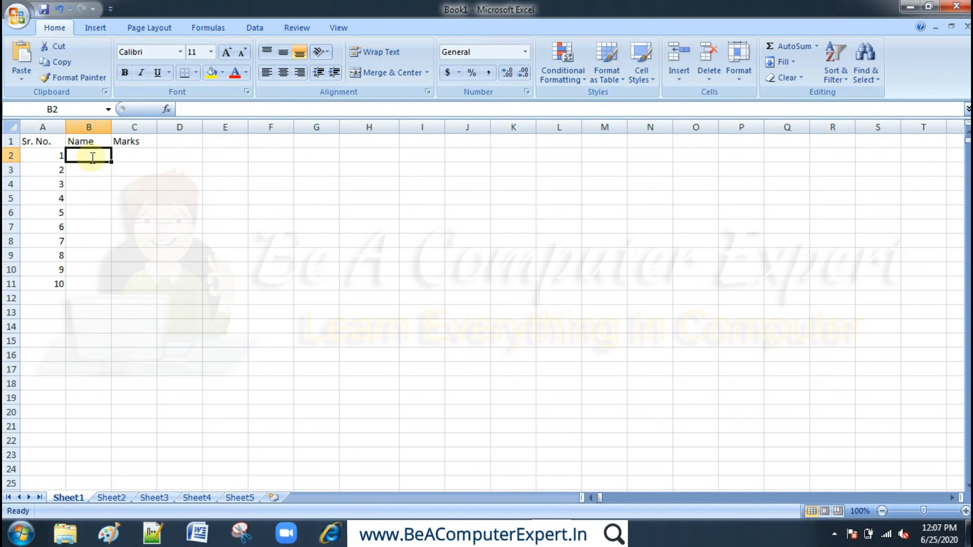
text(Rma)
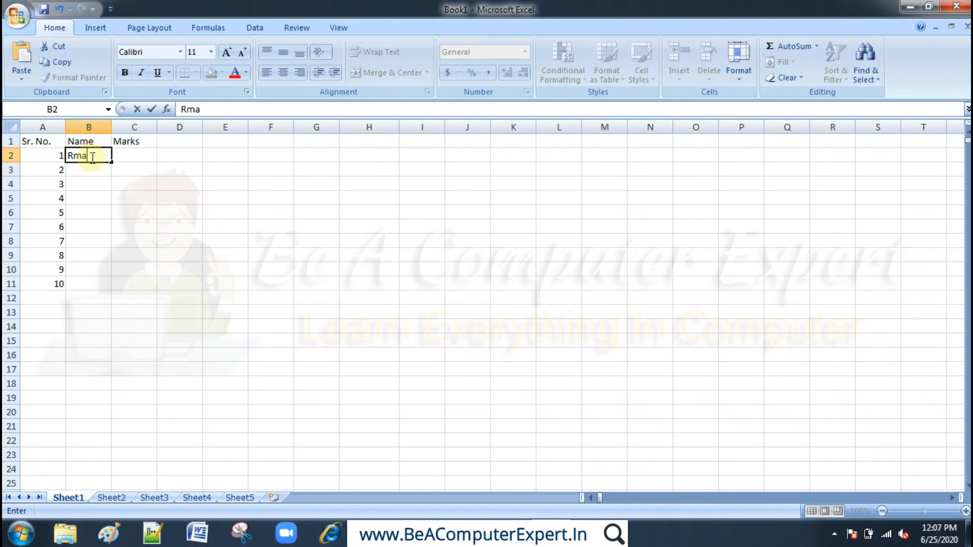
text(es)
key(BackSpace)
key(BackSpace)
key(BackSpace)
key(BackSpace)
text(amesh)
key(Return)
text(Karan)
key(Return)
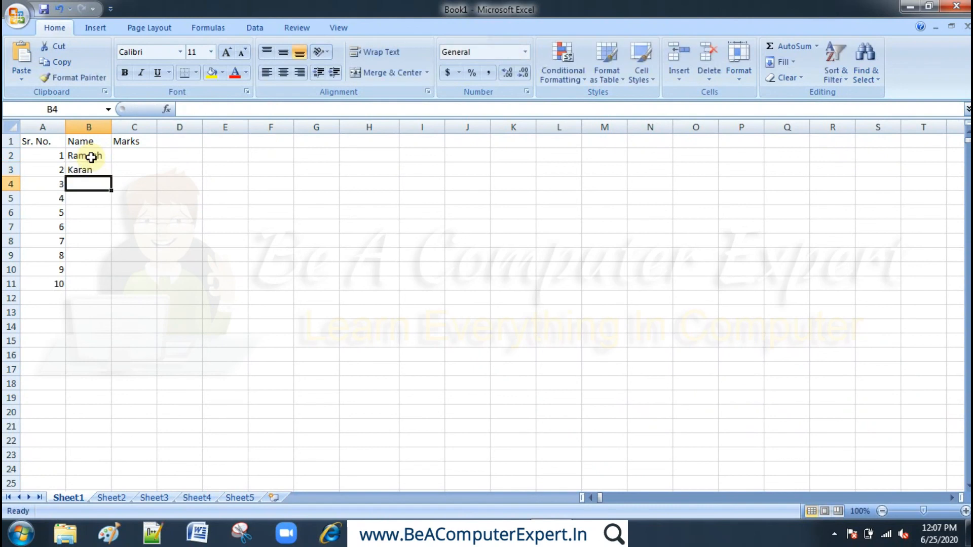
- Enter the third and fourth students' names in cells B4 and B5
text(Deepak)
key(Return)
text(Manio)
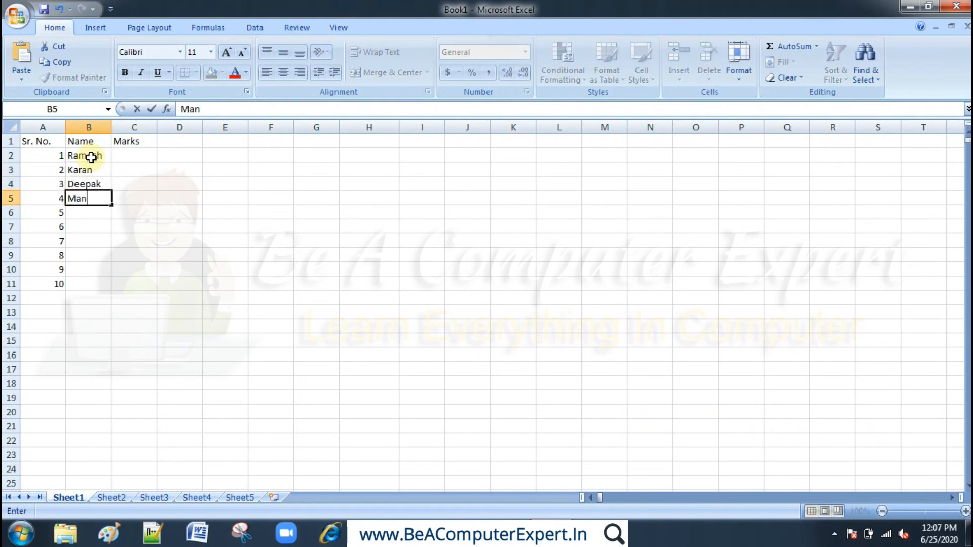
key(BackSpace)
key(BackSpace)
text(oj)
key(Return)
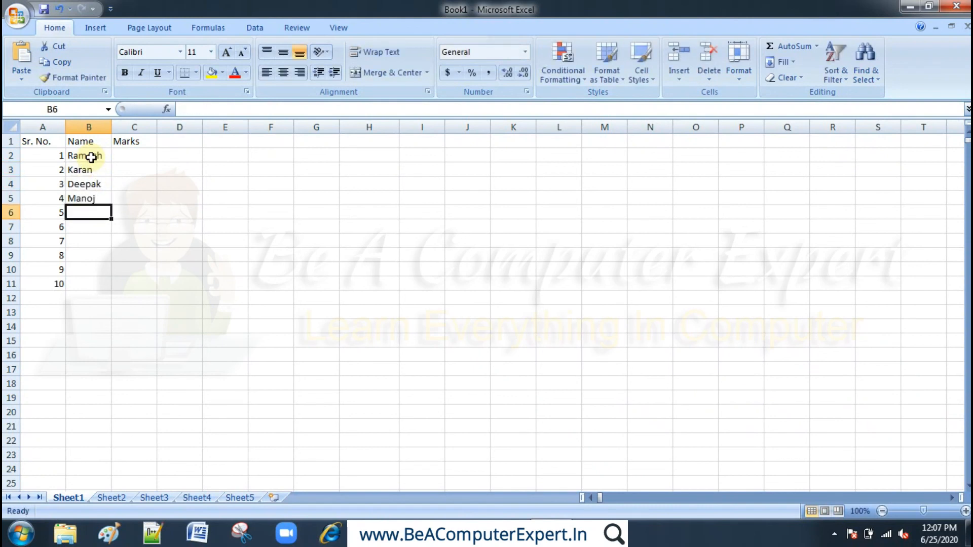
- Enter the fifth and sixth students' names in cells B6 and B7 of the Name column
text(Sonu)
key(Return)
text(R)
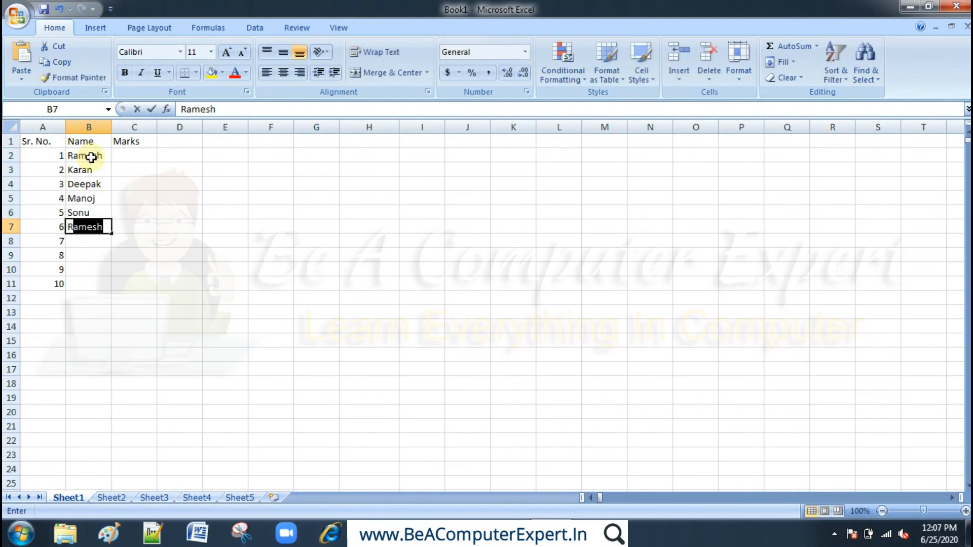
text(ajiv)
key(Return)
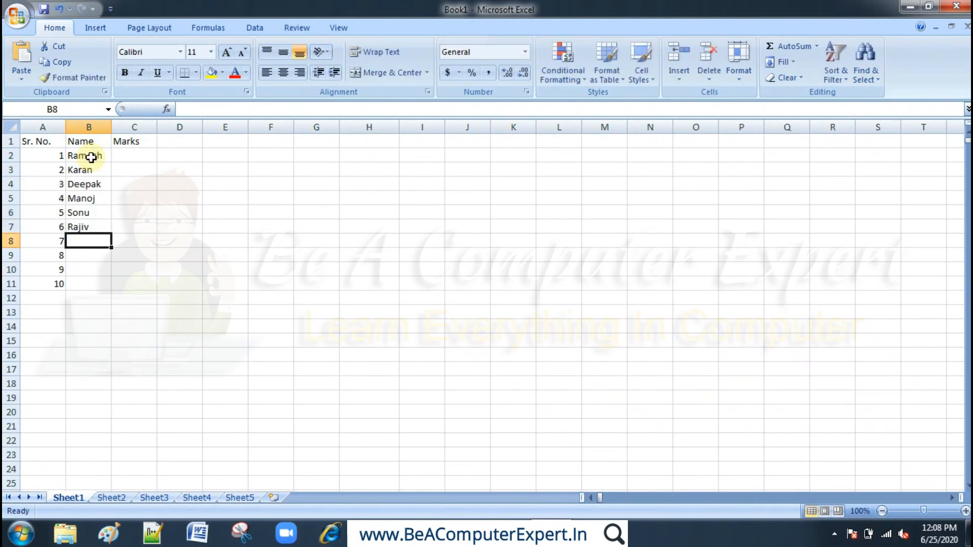
- Enter the seventh and eighth students' names in cells B8 and B9
text(Deinesh)
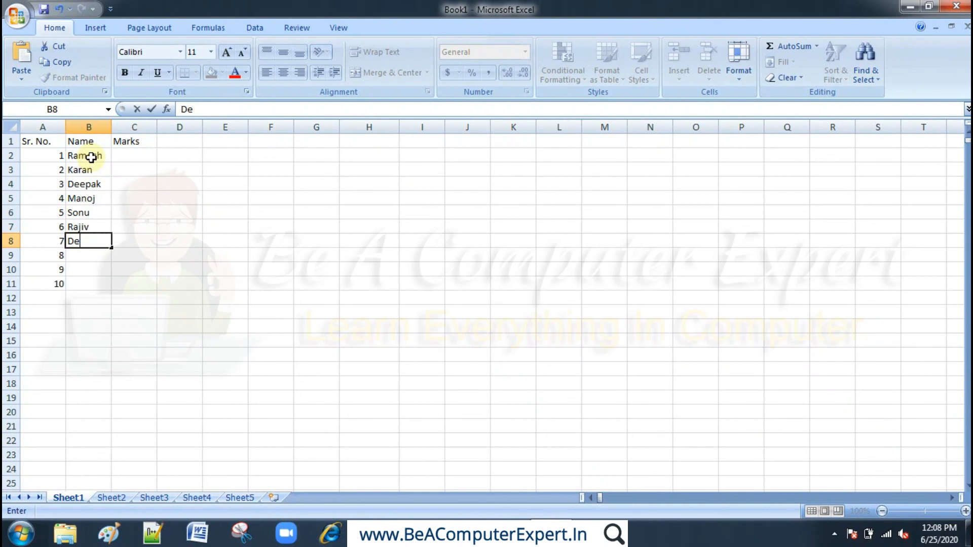
key(BackSpace)
key(BackSpace)
key(BackSpace)
key(BackSpace)
key(BackSpace)
key(BackSpace)
text(inesh)
key(Return)
text(Raju)
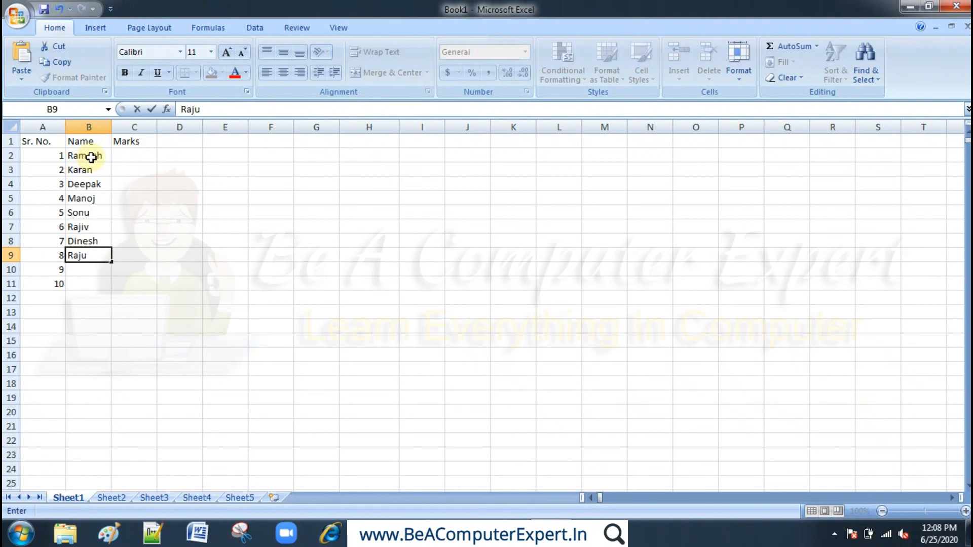
key(Return)
- Enter the ninth and tenth students' names in cells B10 and B11
text(Sun)
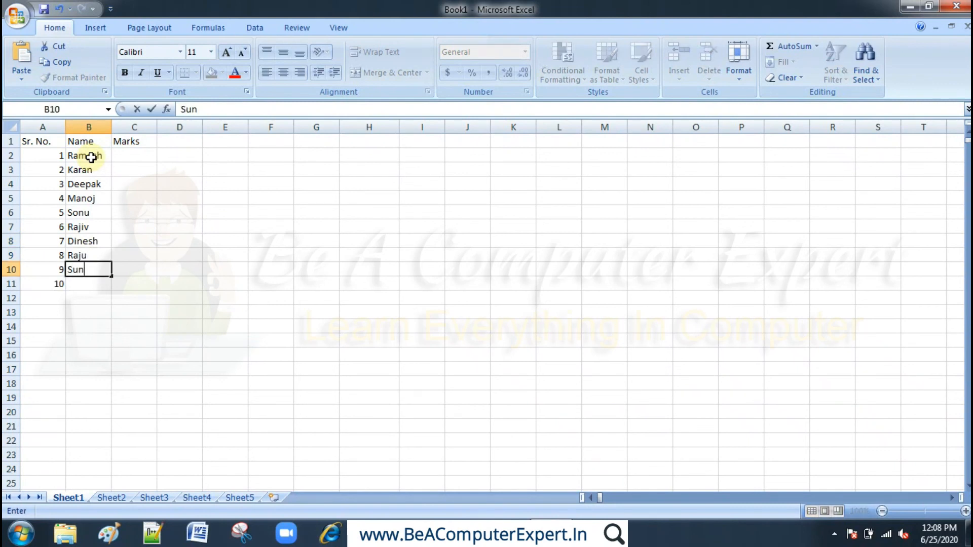
text(il)
key(Return)
text(Kam)
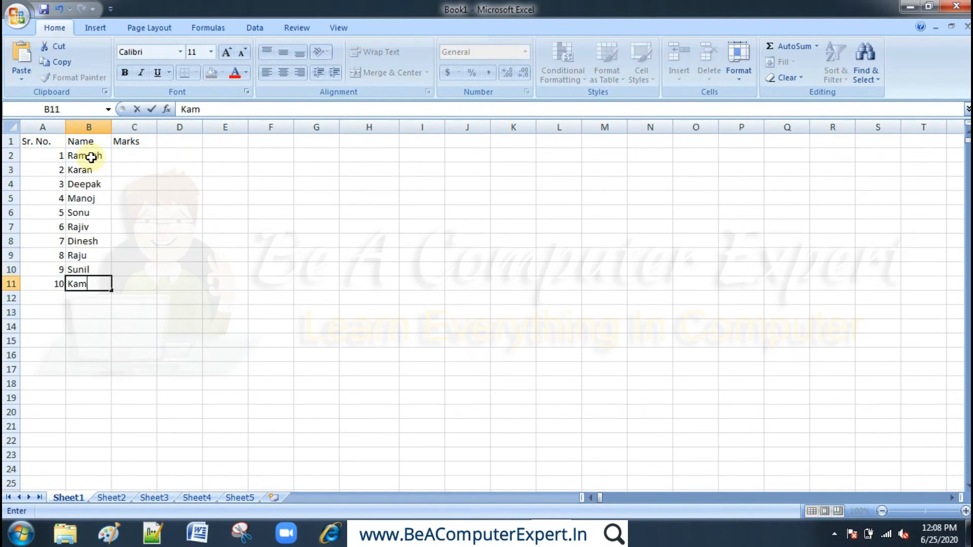
text(al)
key(Return)
- Enter the marks 56 and 77 in cells C2 and C3 of the Marks column
key(Right)
key(Up)
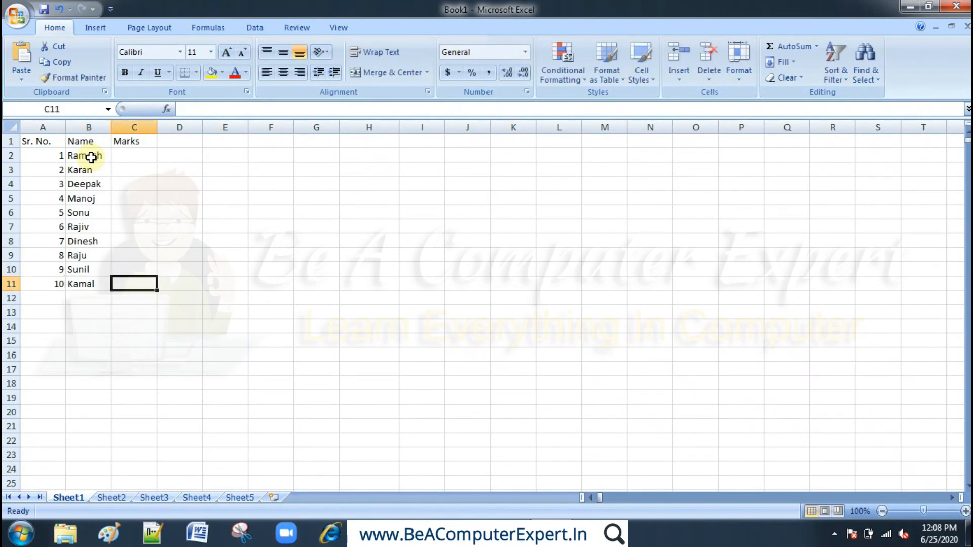
key(Up)
key(Up)
key(Up)
key(Up)
key(Up)
key(Up)
key(Up)
key(Up)
key(Up)
text(5)
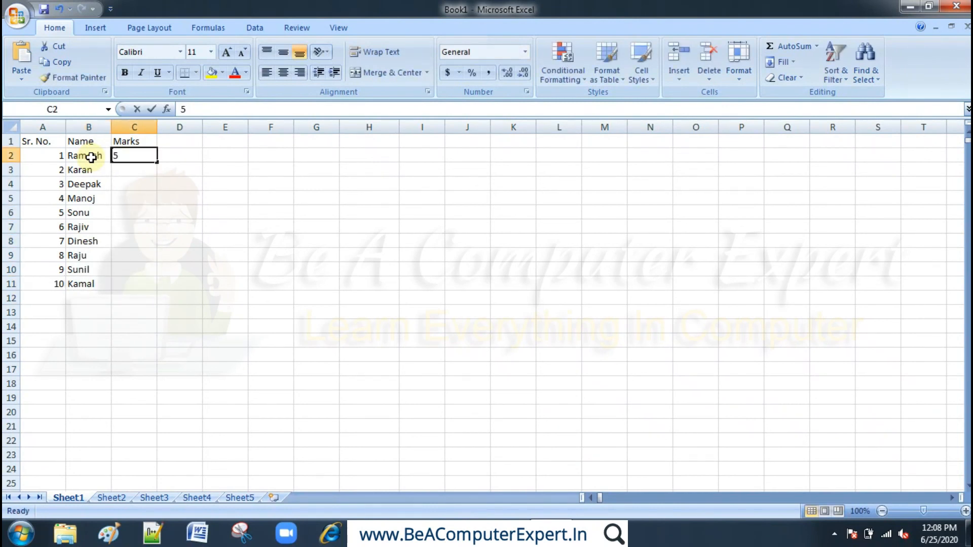
text(6)
key(Return)
text(77)
key(Return)
- Enter the marks 55, 34 and 56 in cells C4 to C6
text(5)
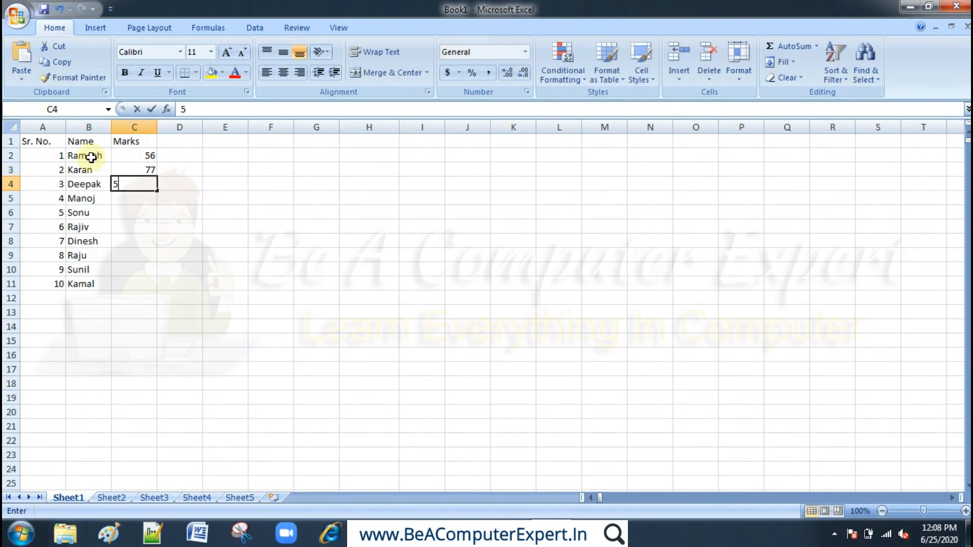
text(5)
key(Return)
text(34)
key(Return)
text(56)
key(Return)
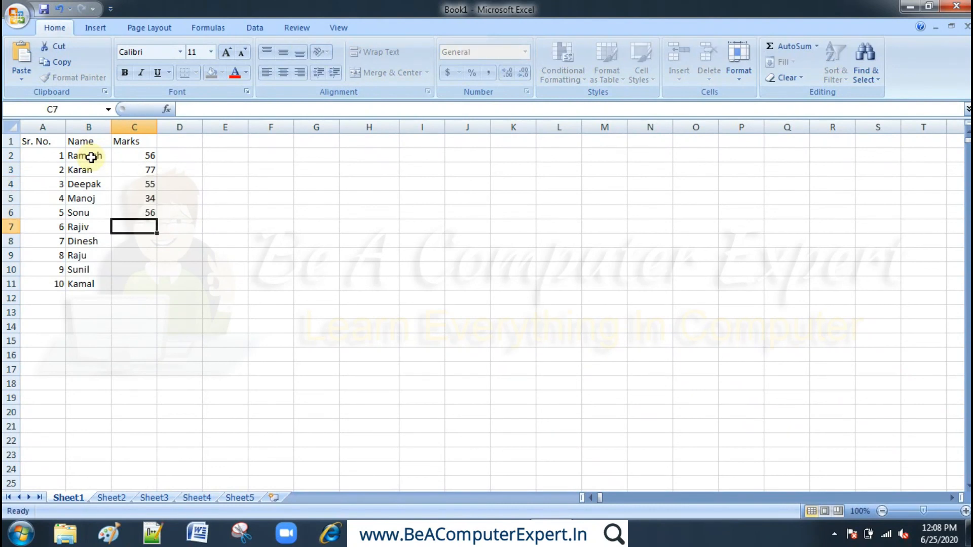
- Enter the marks 78 and 98 in cells C7 and C8
text(78)
key(Return)
text(98)
key(Return)
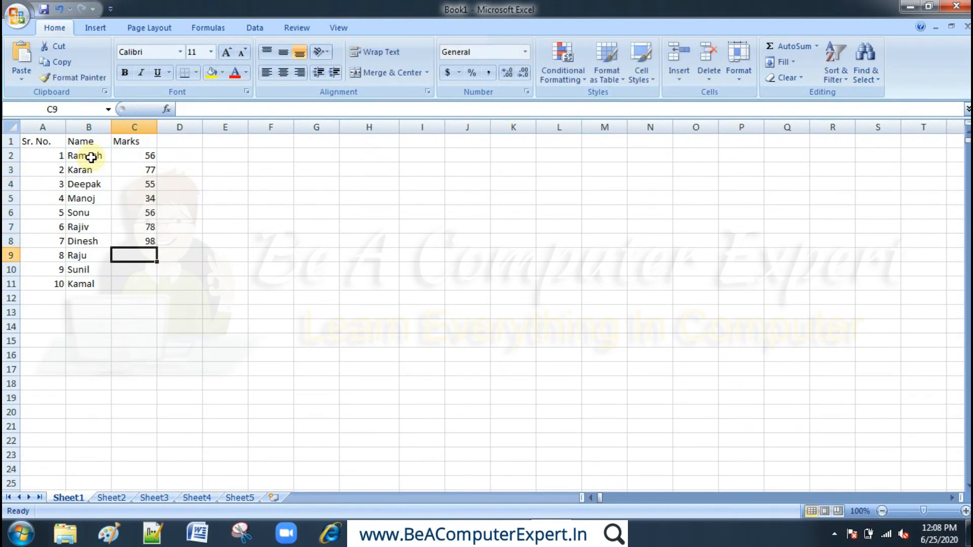
- Enter the marks 56, 78 and 90 in cells C9 to C11
text(56)
key(Return)
text(78)
key(Return)
text(9)
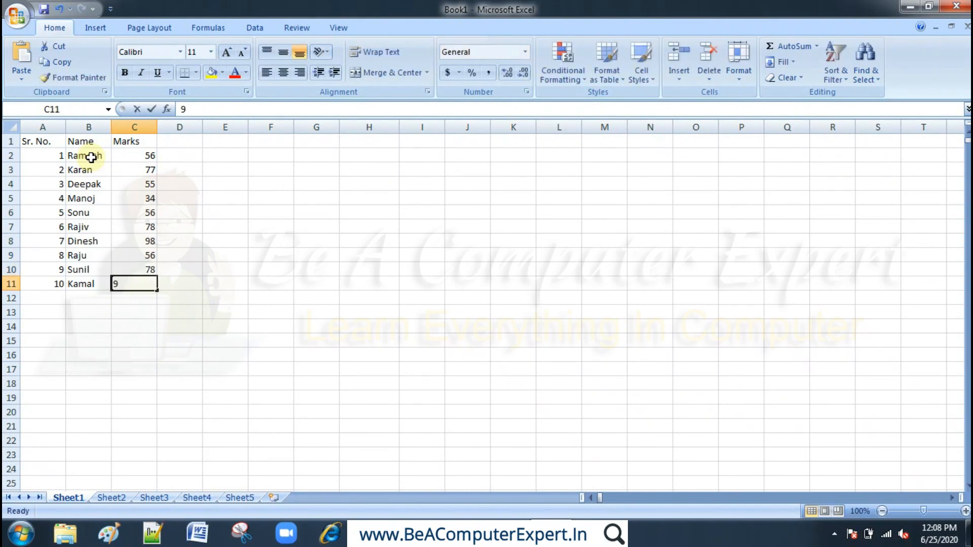
text(0)
key(Right)
- Add the column heading Status in cell D1
key(Up)
key(Up)
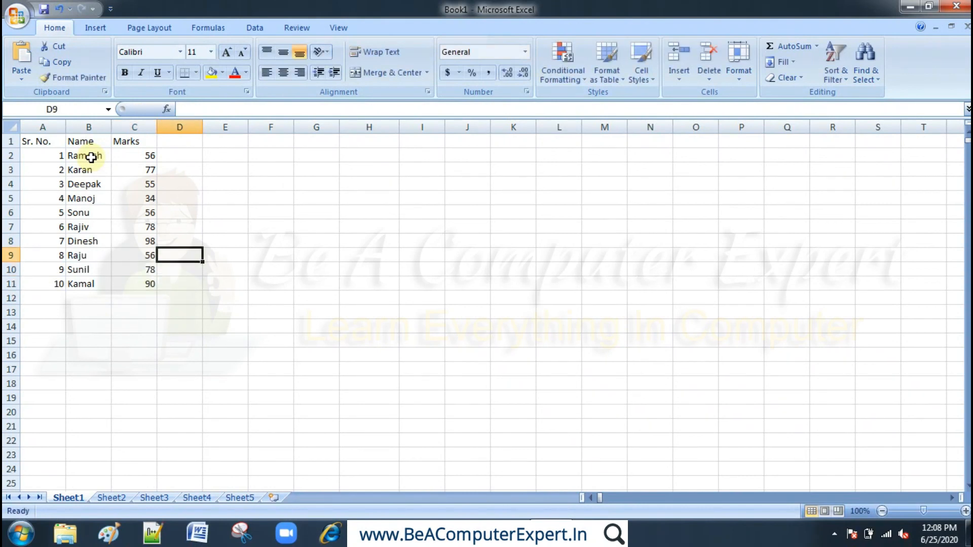
key(Up)
key(Up)
key(Up)
key(Up)
key(Up)
key(Up)
key(Up)
key(Up)
text(S)
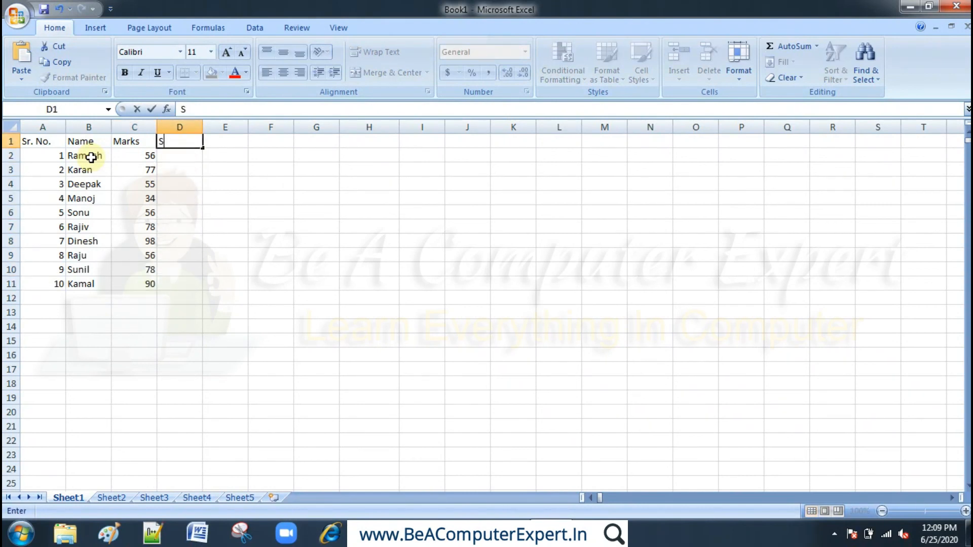
text(tatus)
key(Return)
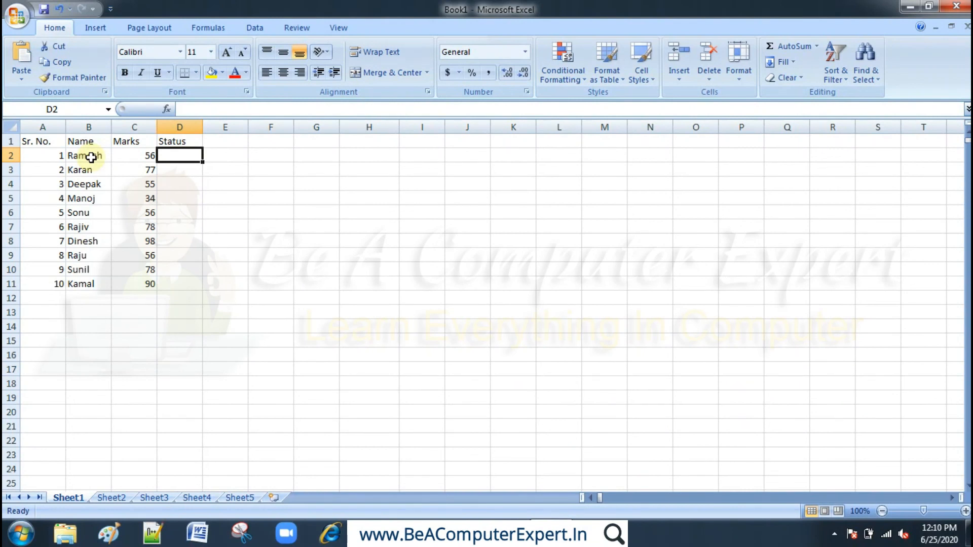
- Enter No in cell D2 and fill it down the Status column through D11
key(Return)
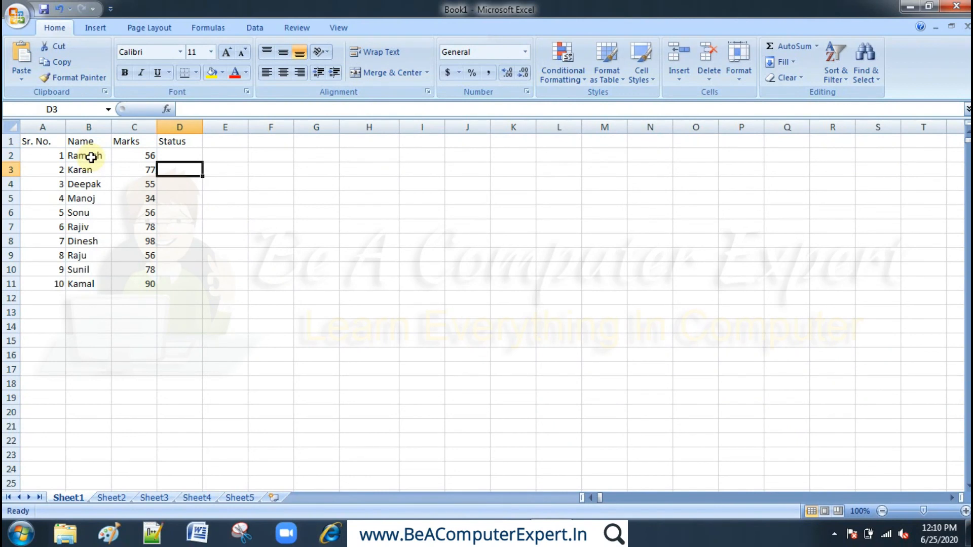
key(Up)
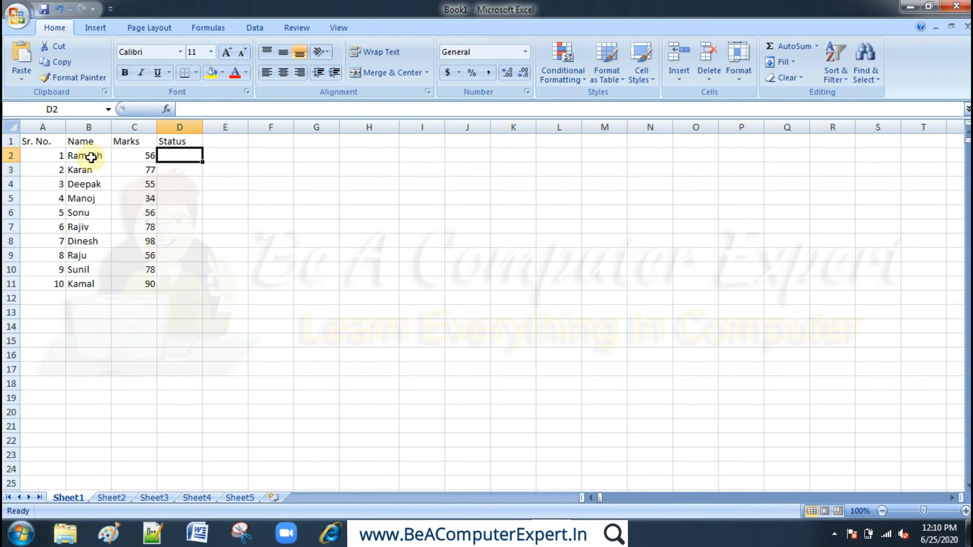
text(N)
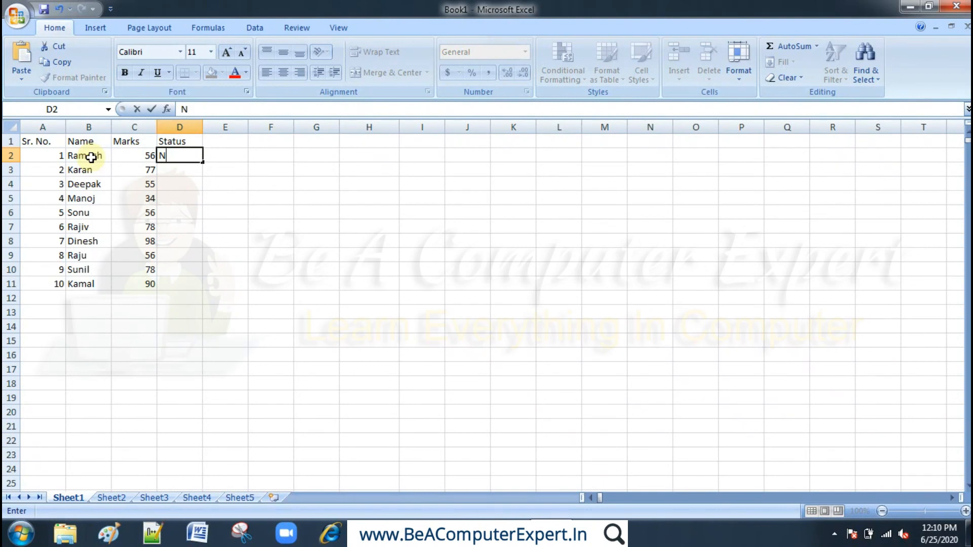
text(o)
key(Return)
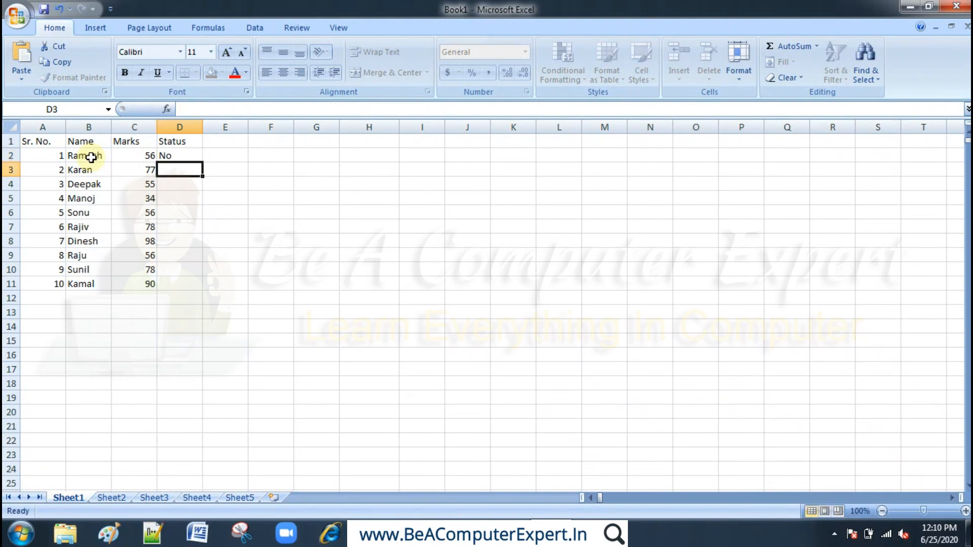
click(175, 154)
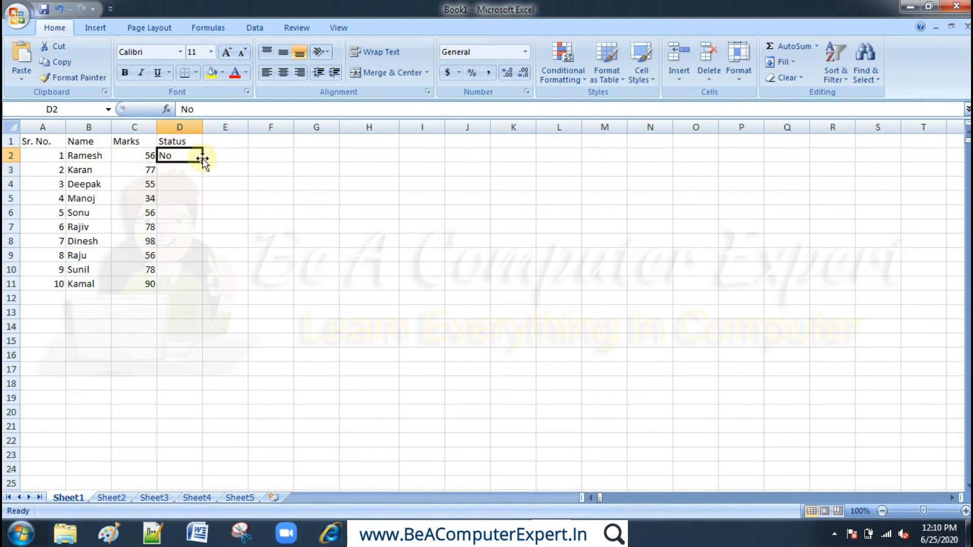
drag(203, 163, 202, 290)
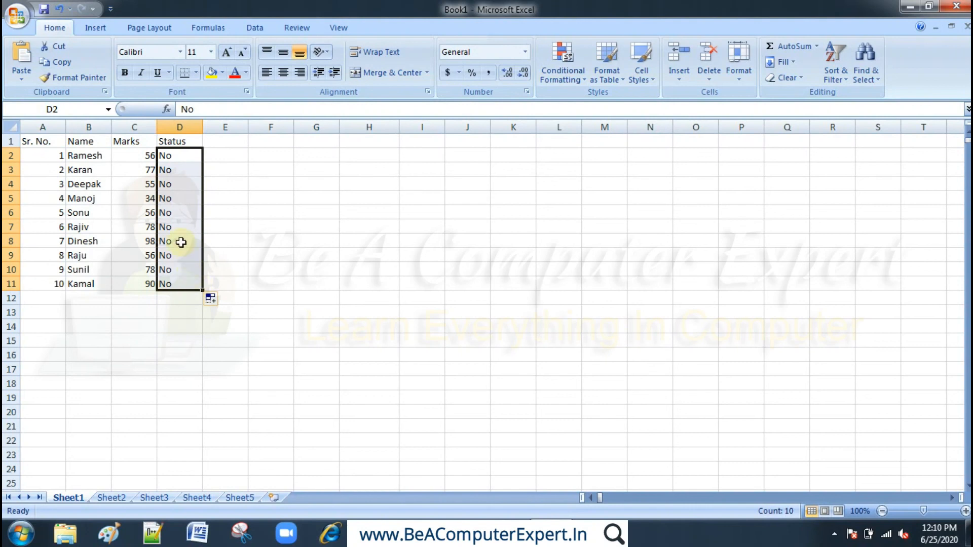
- Change the second student's status in cell D3 to yes
click(175, 172)
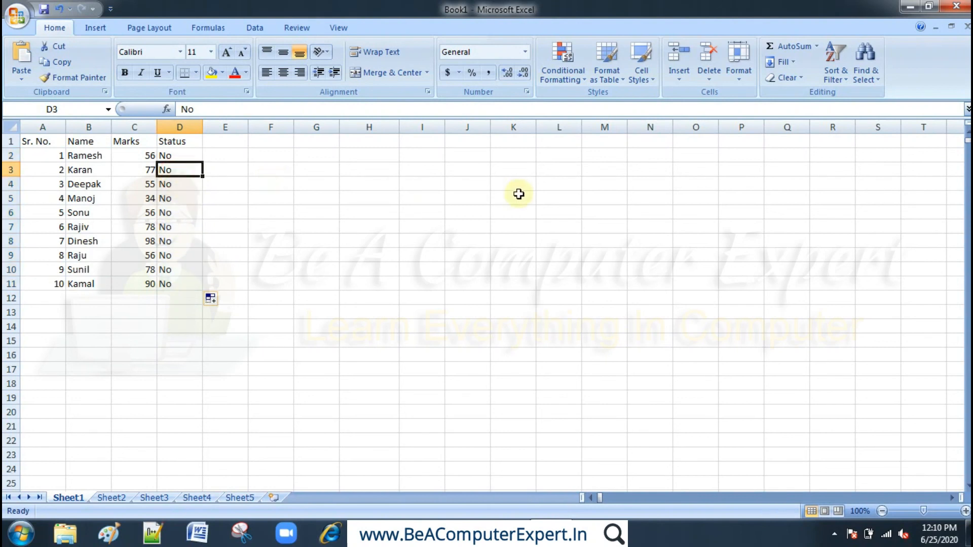
text(yes)
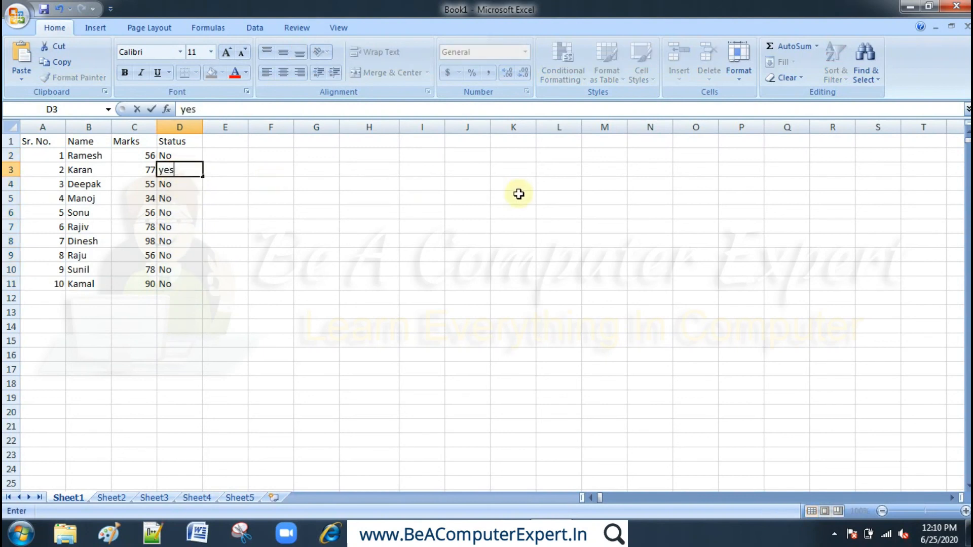
key(Return)
key(Return)
- Change the statuses of the sixth and seventh students in cells D7 and D8 to yes
key(Return)
key(Return)
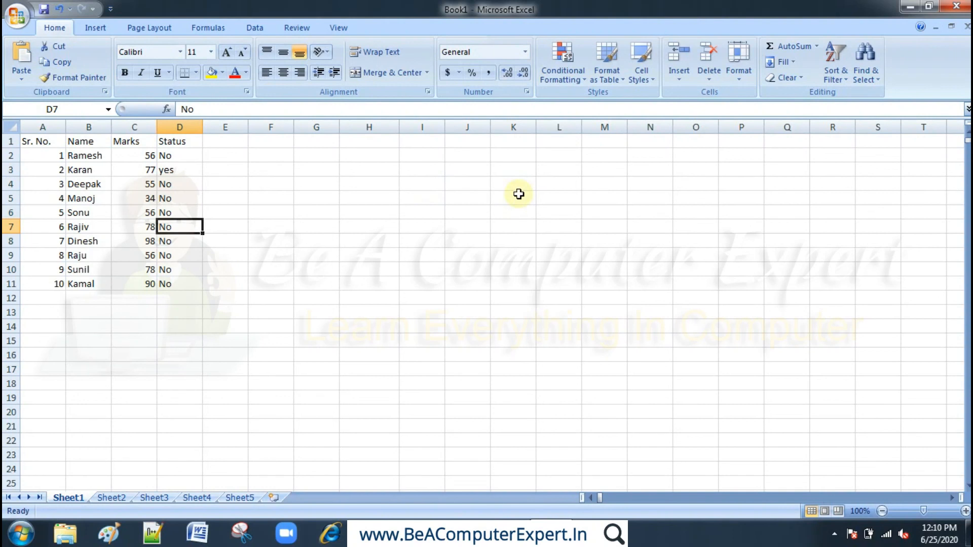
text(yes)
key(Return)
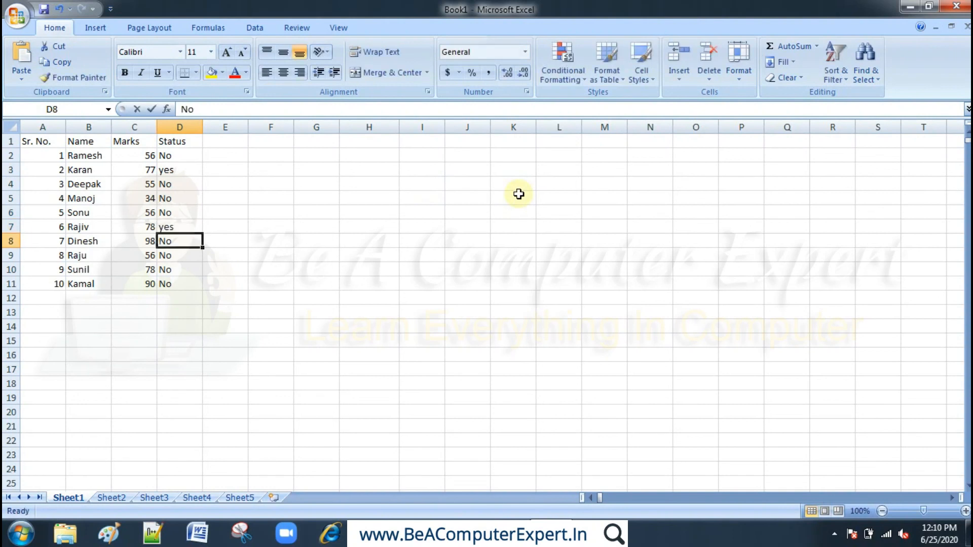
- Change the statuses of the ninth and tenth students in cells D10 and D11 to yes
text(yes)
key(Return)
key(Return)
key(Return)
key(Up)
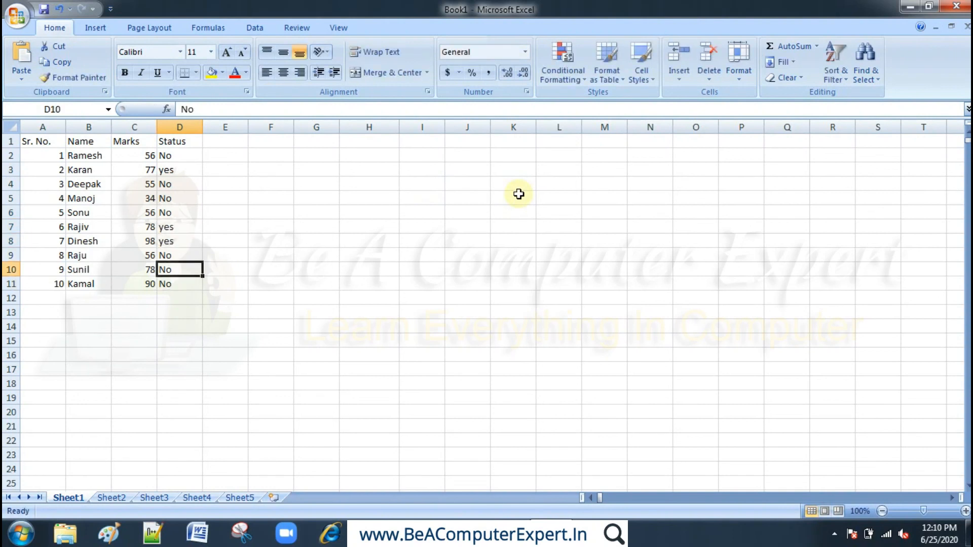
text(yes)
key(Return)
text(y)
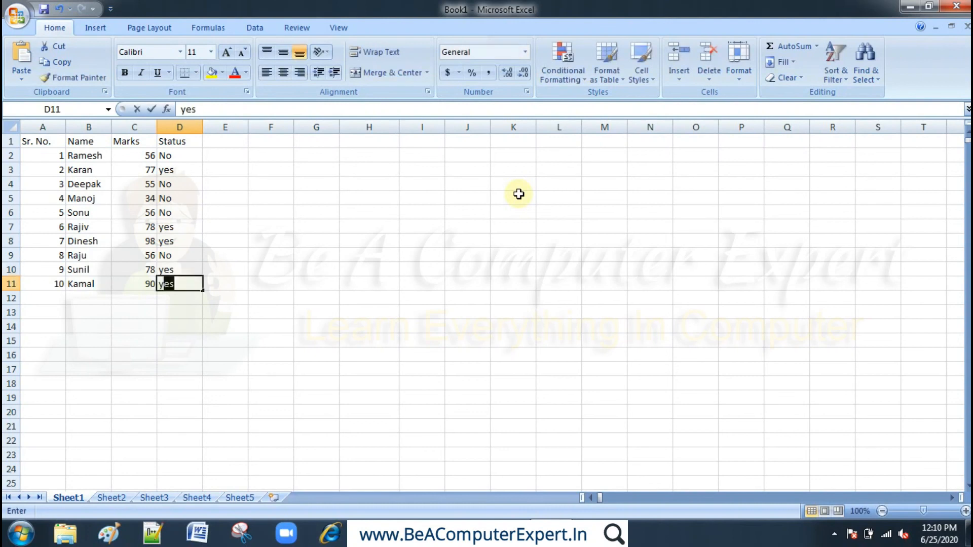
key(Return)
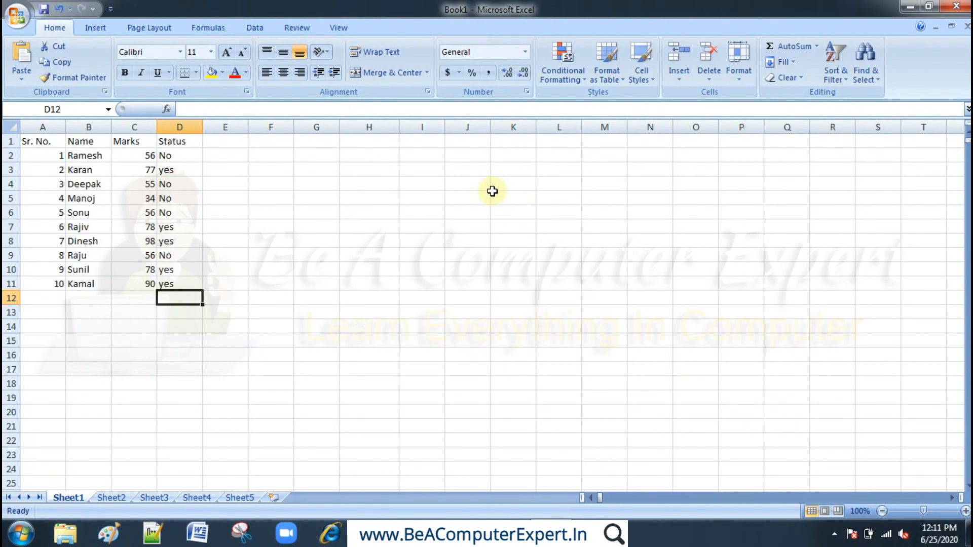
- Enter Tuesday in cell H3 and fill the weekday series down through H15
click(374, 170)
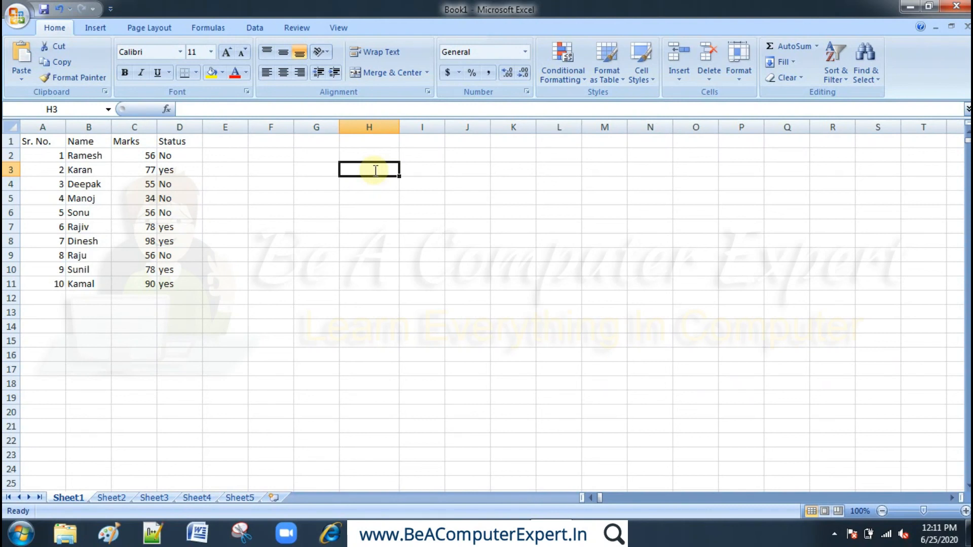
text(Tuesday)
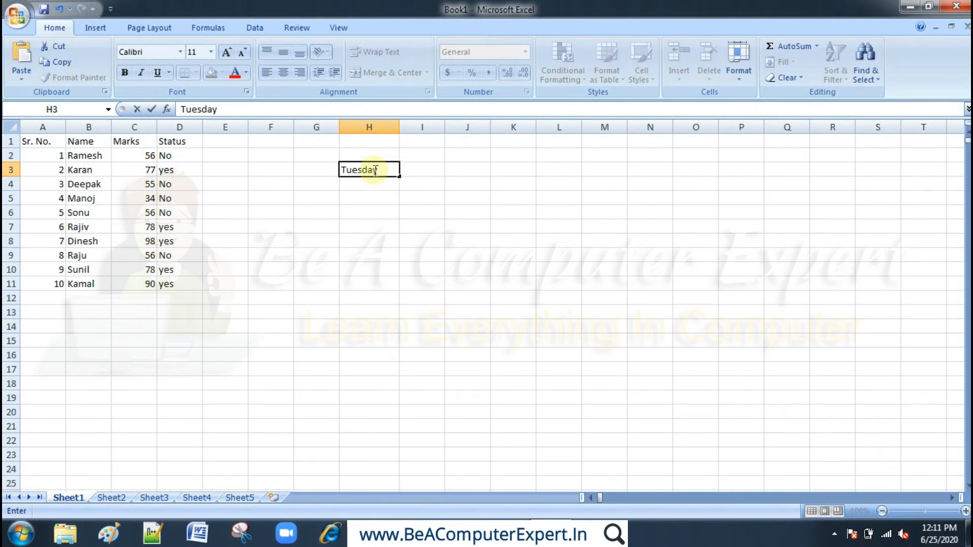
key(Return)
click(374, 170)
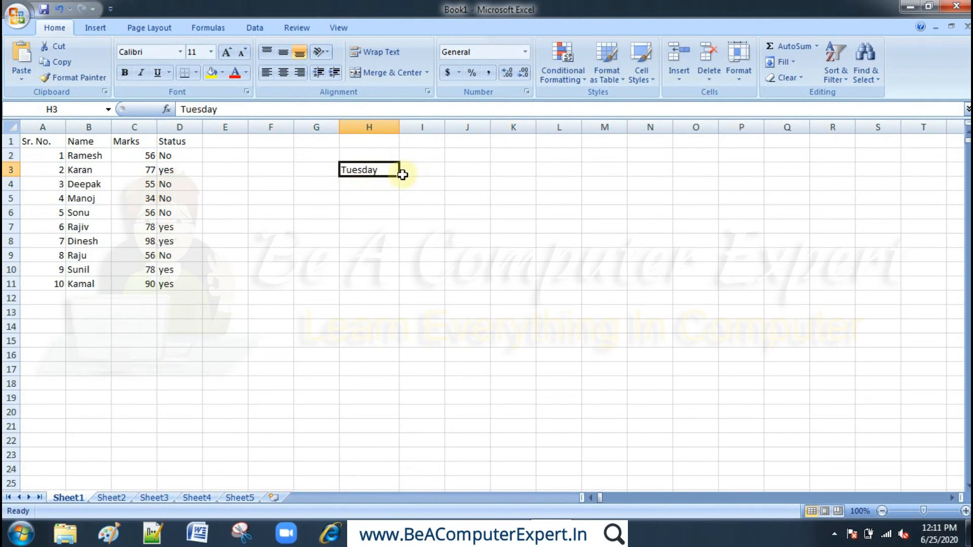
drag(401, 177, 383, 350)
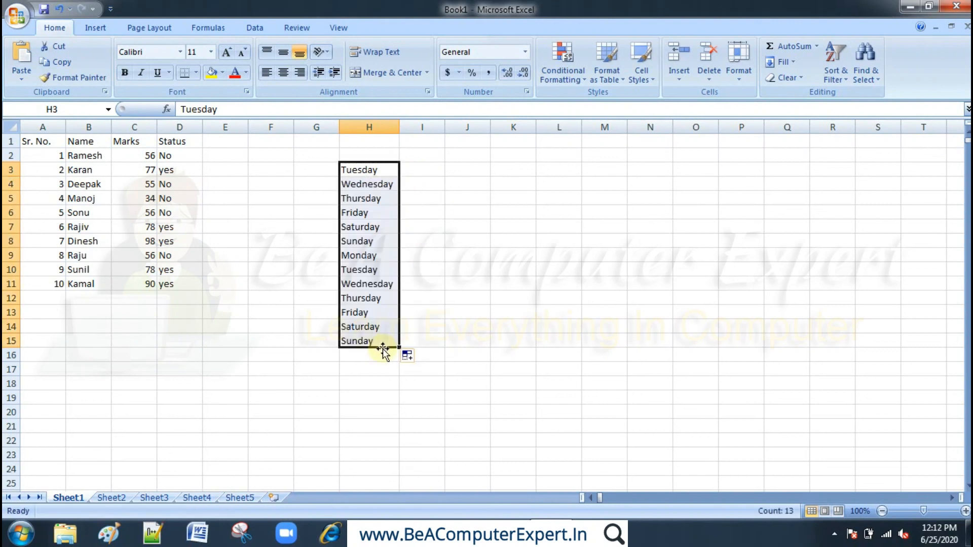
click(529, 264)
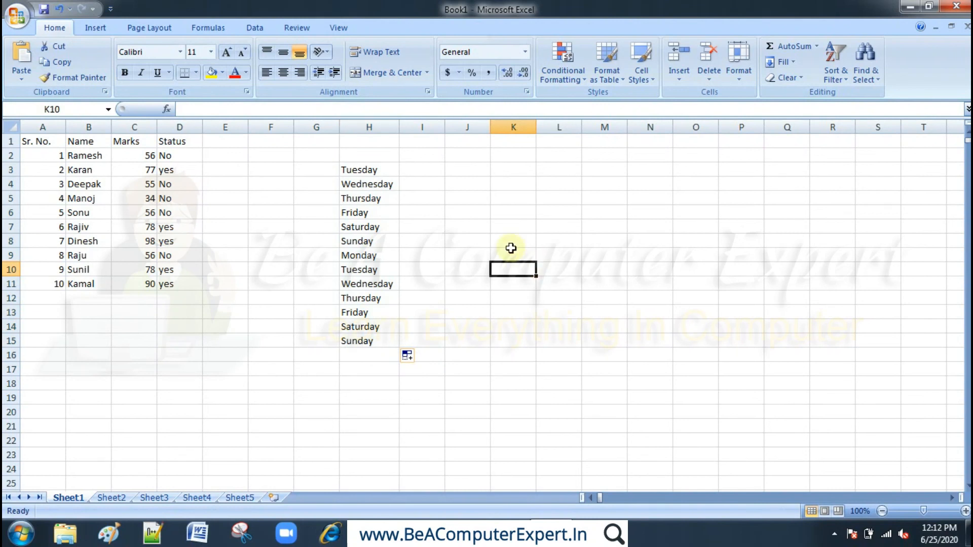
- Enter wed in cell I3 and fill the abbreviated weekday series down through I14
click(434, 169)
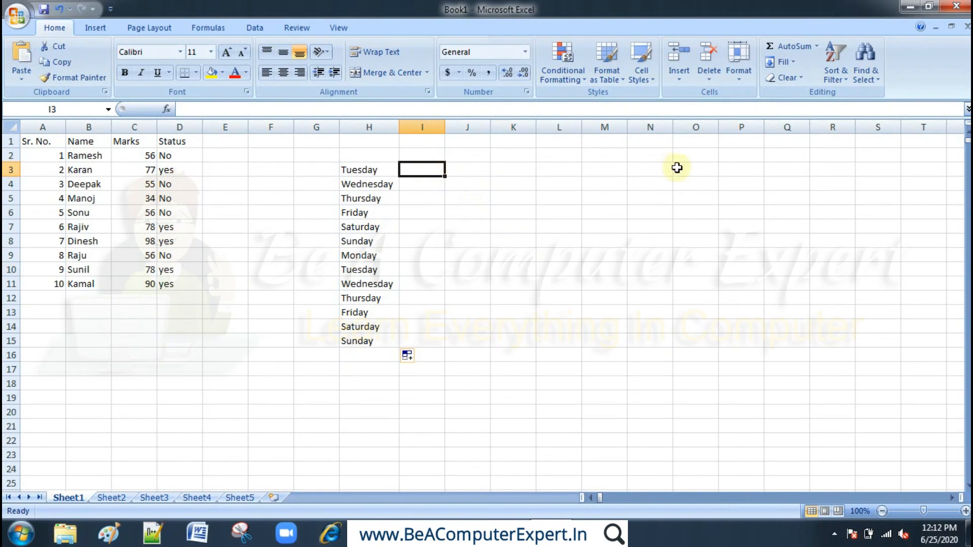
key(F2)
text(we)
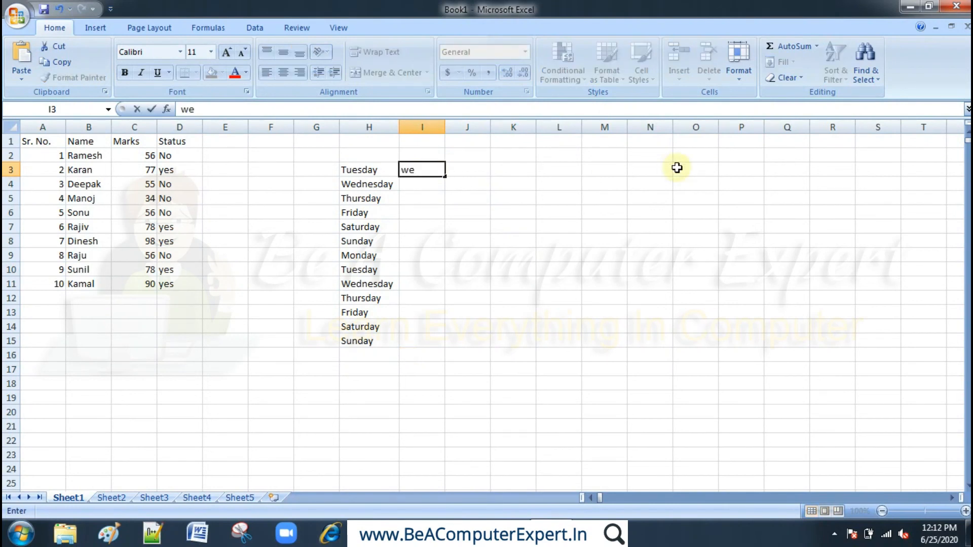
text(d)
key(Return)
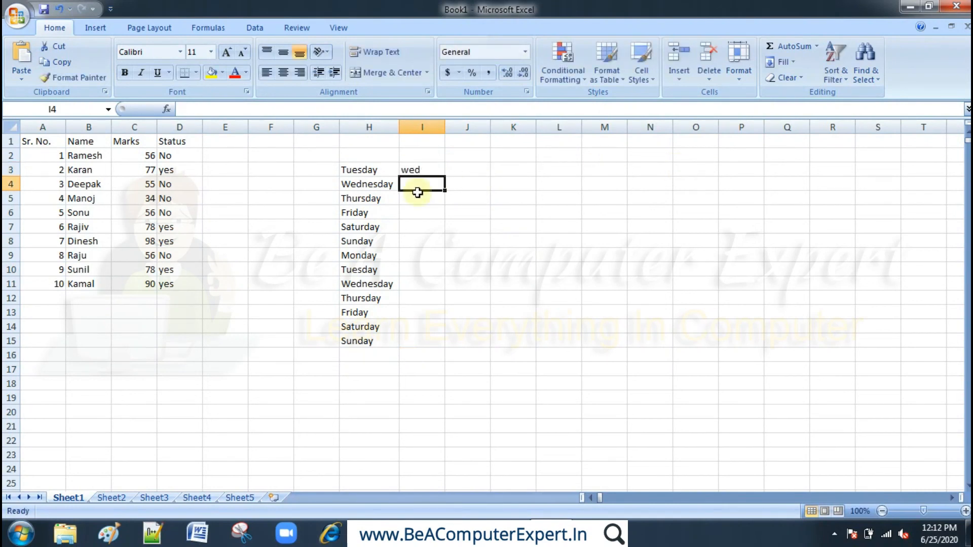
click(427, 169)
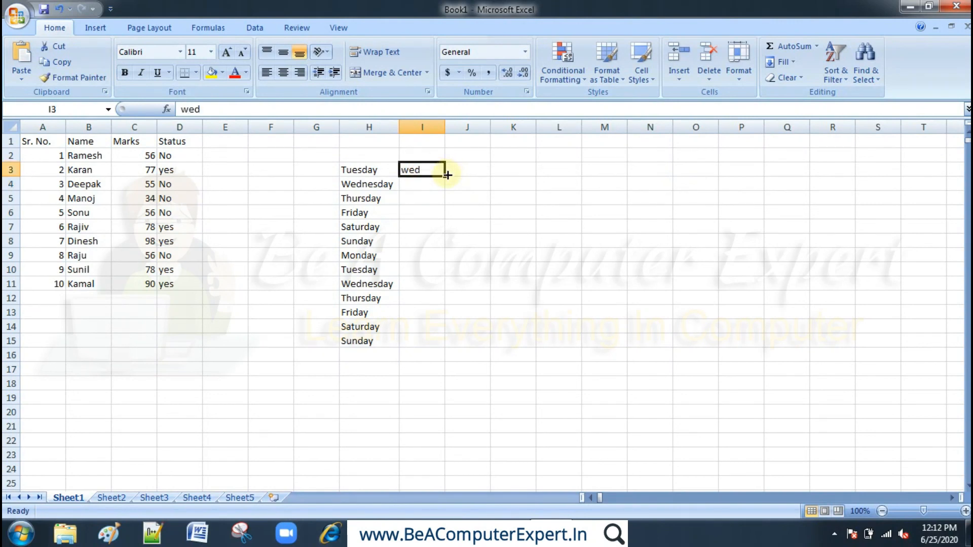
drag(447, 175, 436, 338)
click(427, 240)
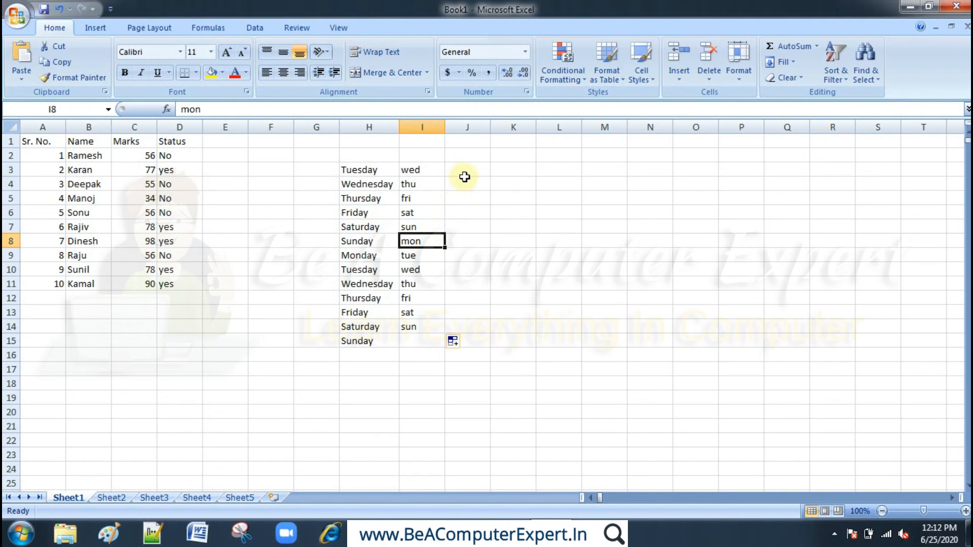
- Enter wedn in cell J3 and fill it down through J15
click(465, 174)
click(421, 170)
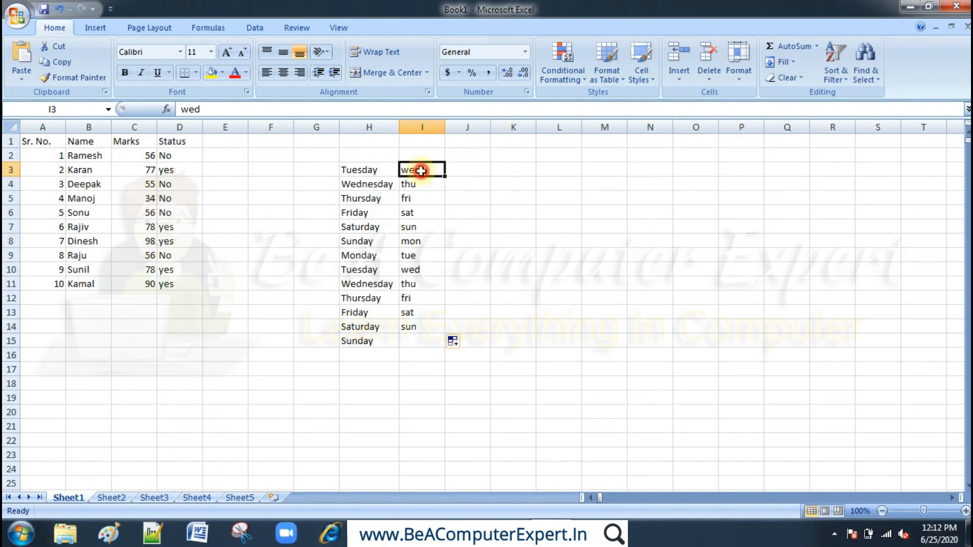
click(359, 173)
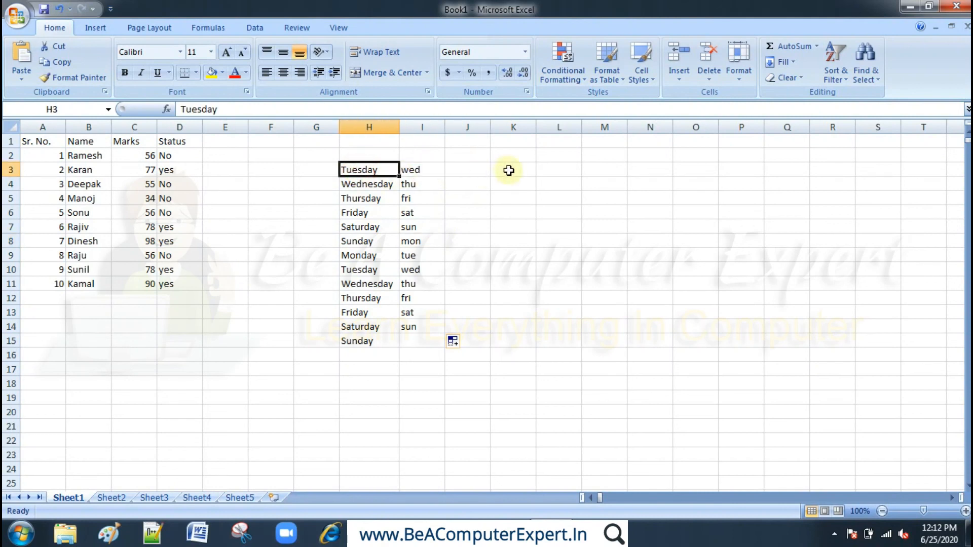
click(479, 171)
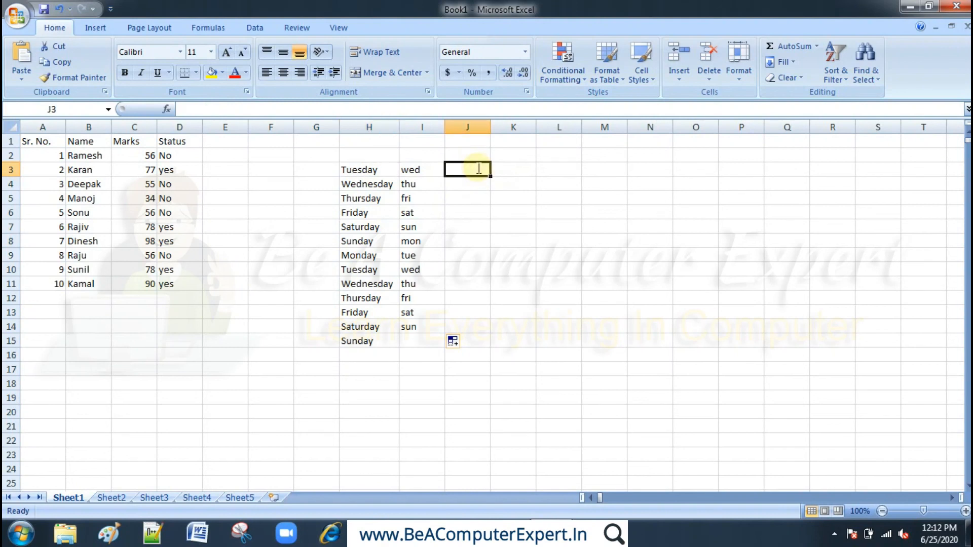
text(wed)
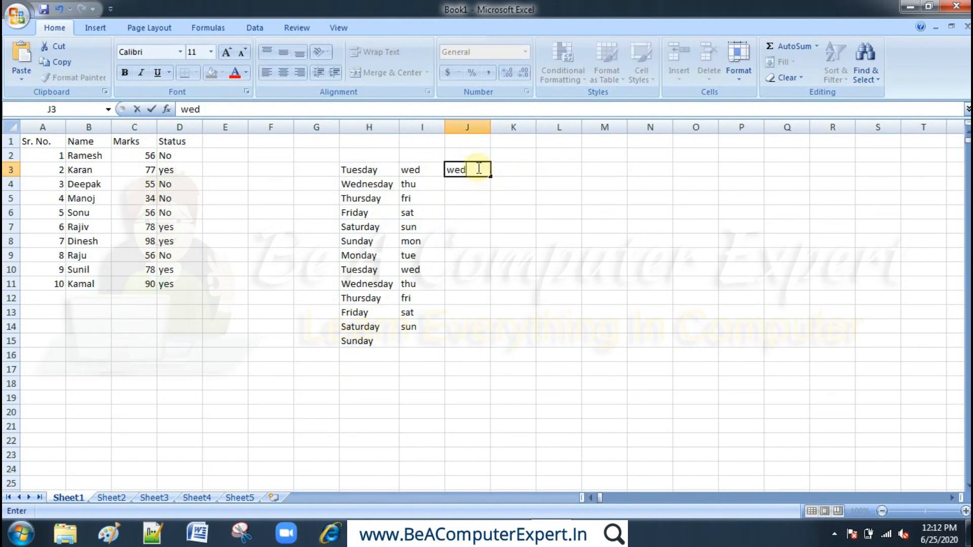
text(n)
key(Return)
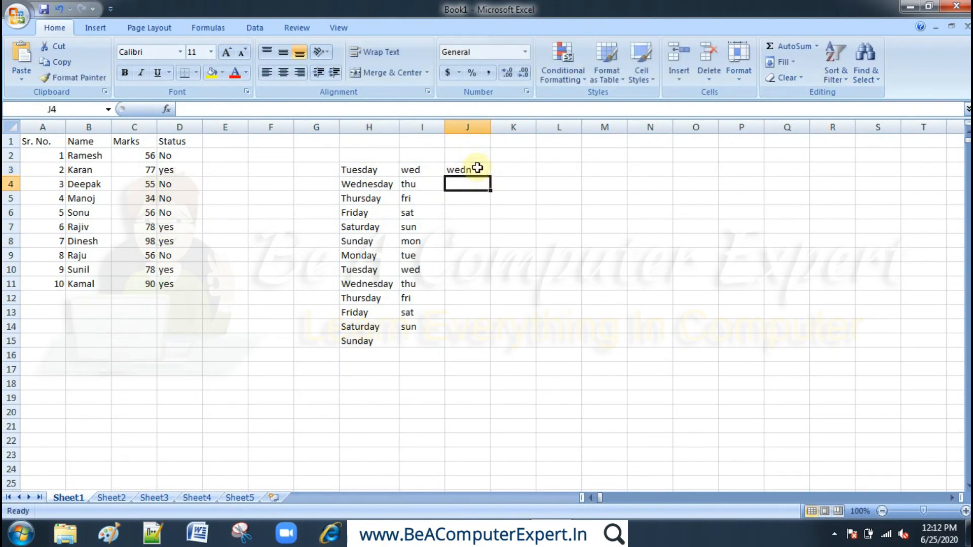
click(479, 169)
drag(490, 177, 472, 341)
click(568, 249)
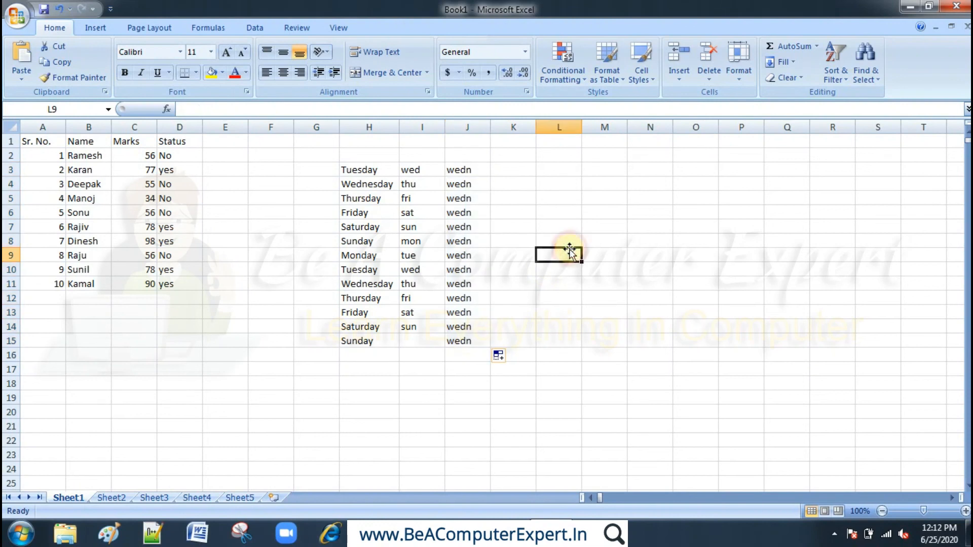
- Enter March in cell K3 and fill the month series down through K15
click(520, 169)
text(Mar)
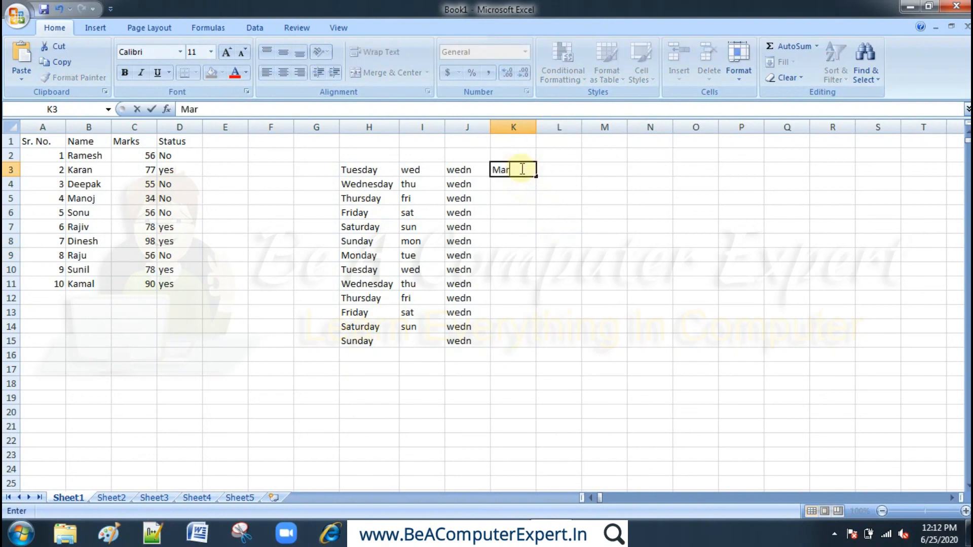
text(ch)
key(Return)
click(521, 167)
drag(521, 167, 535, 181)
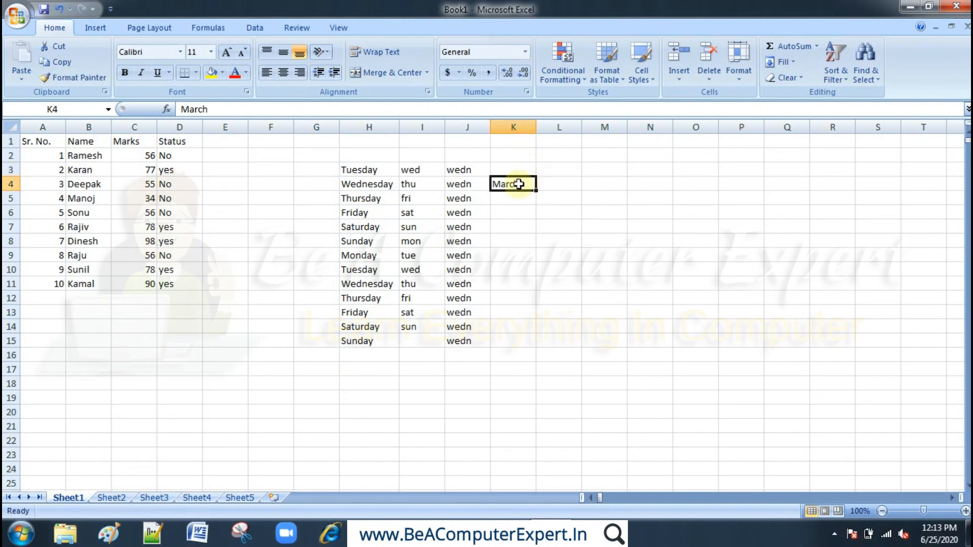
key(ctrl+z)
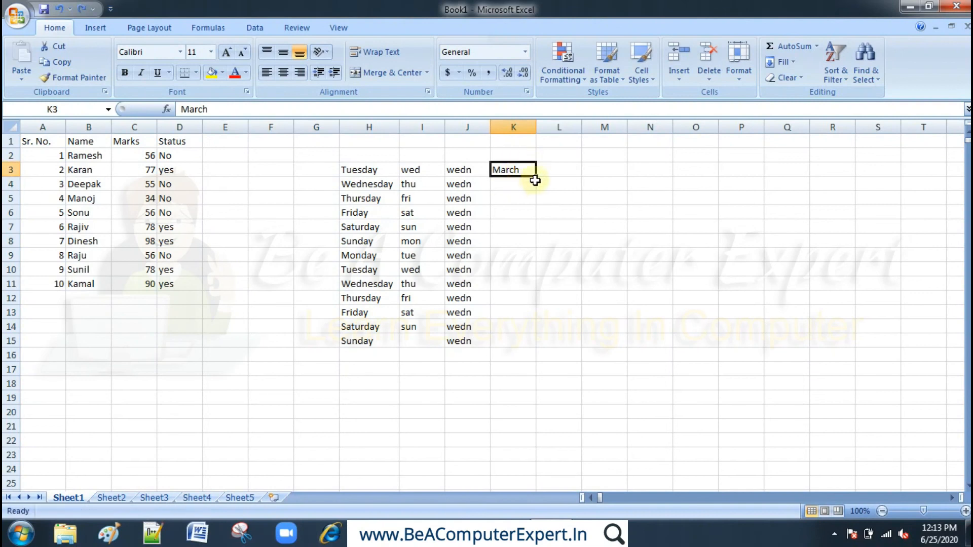
drag(536, 177, 523, 339)
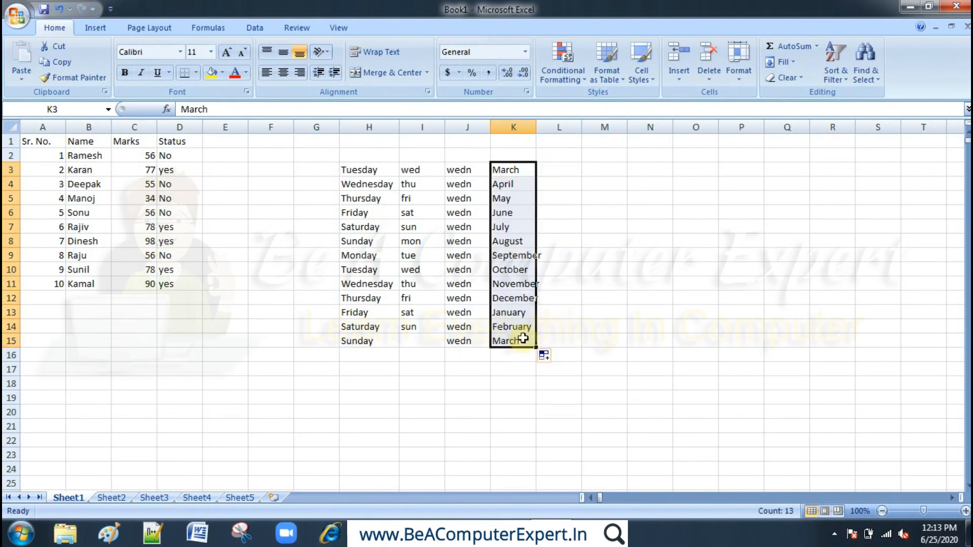
- Enter Jun in cell L3 and fill the abbreviated month series down through L15
click(560, 167)
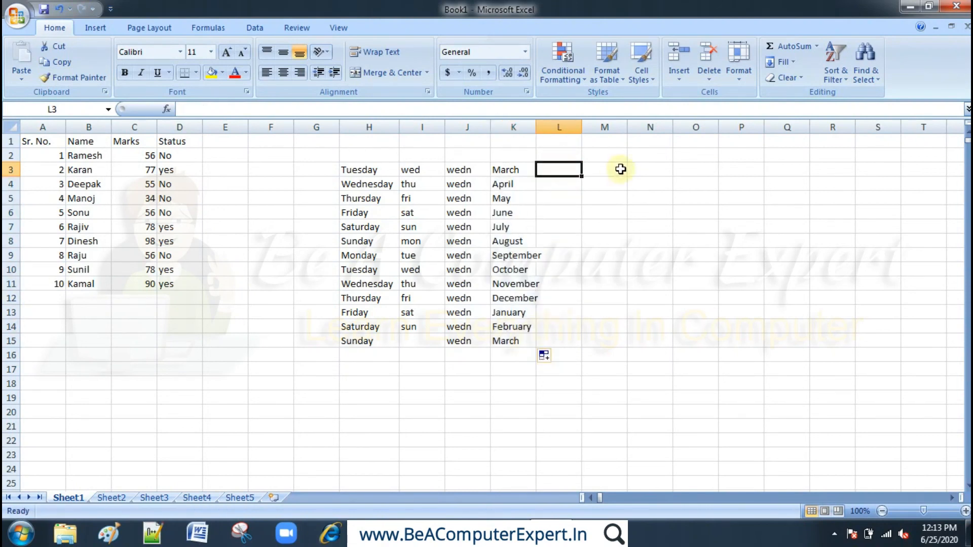
text(J)
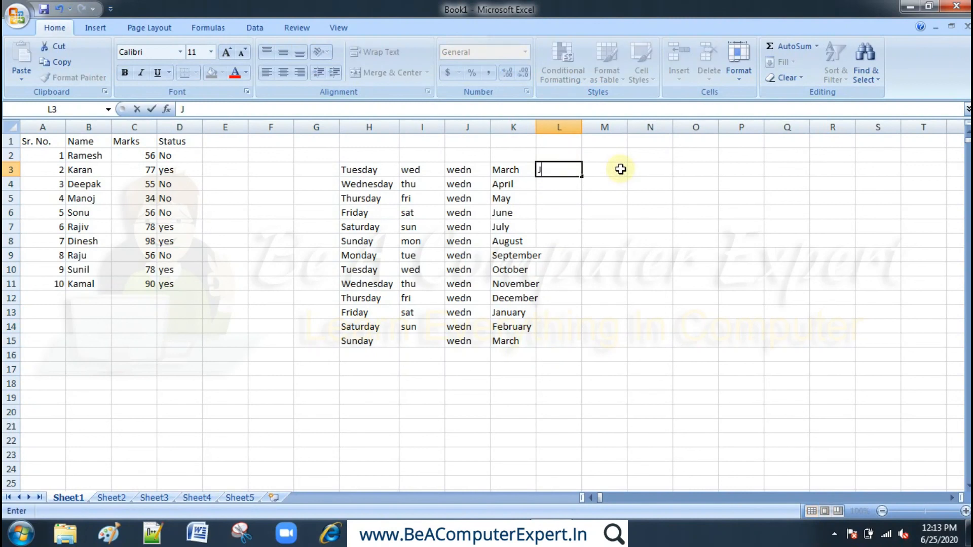
text(un)
key(Return)
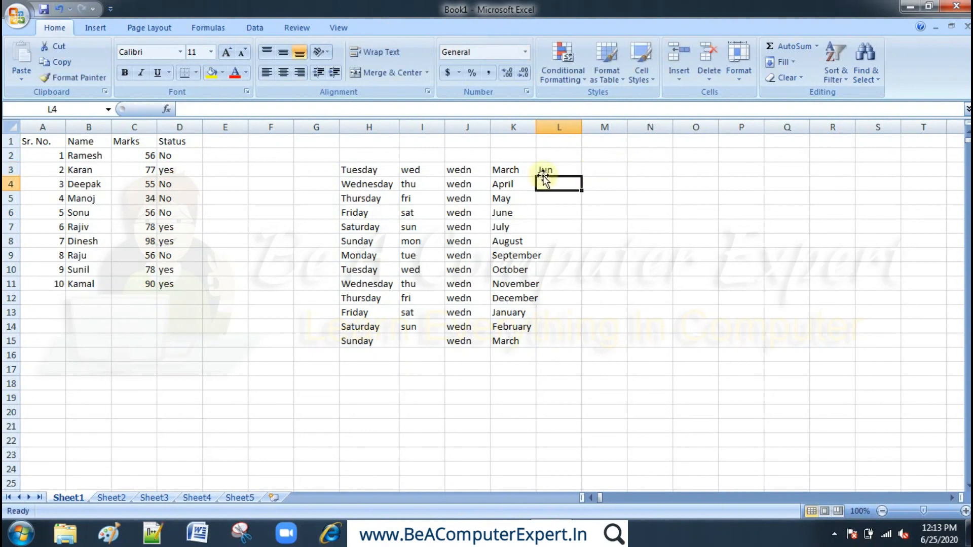
click(559, 168)
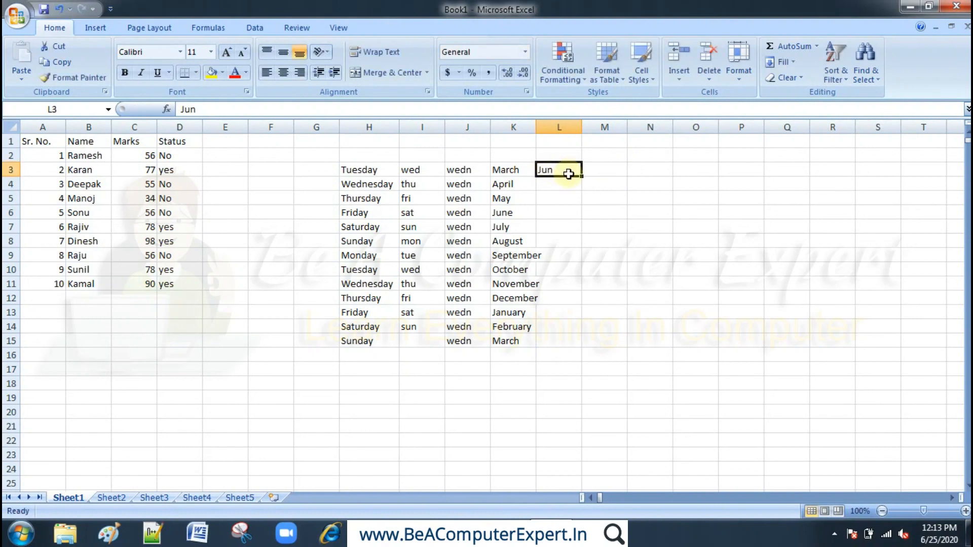
drag(583, 179, 578, 350)
click(696, 271)
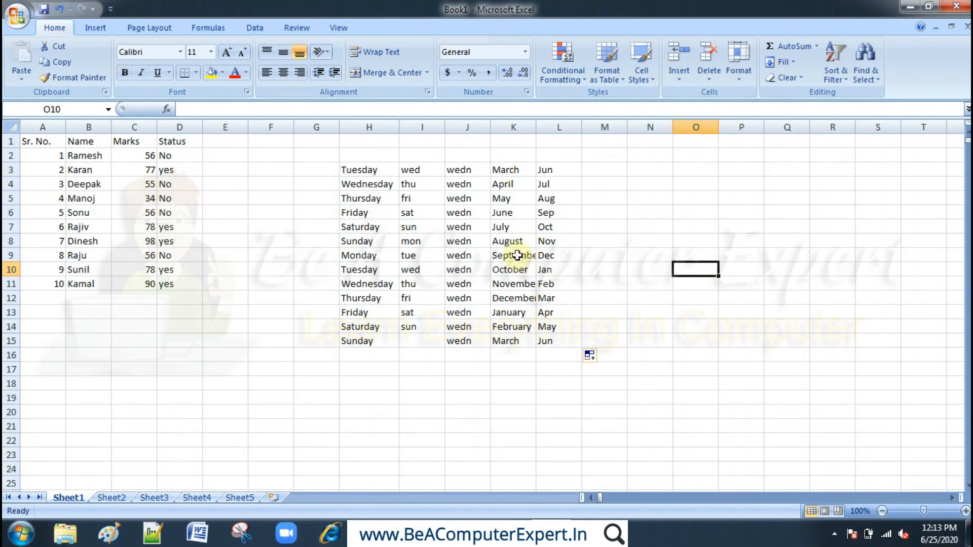
- Widen column K, then autofit its width to the longest month name
click(516, 256)
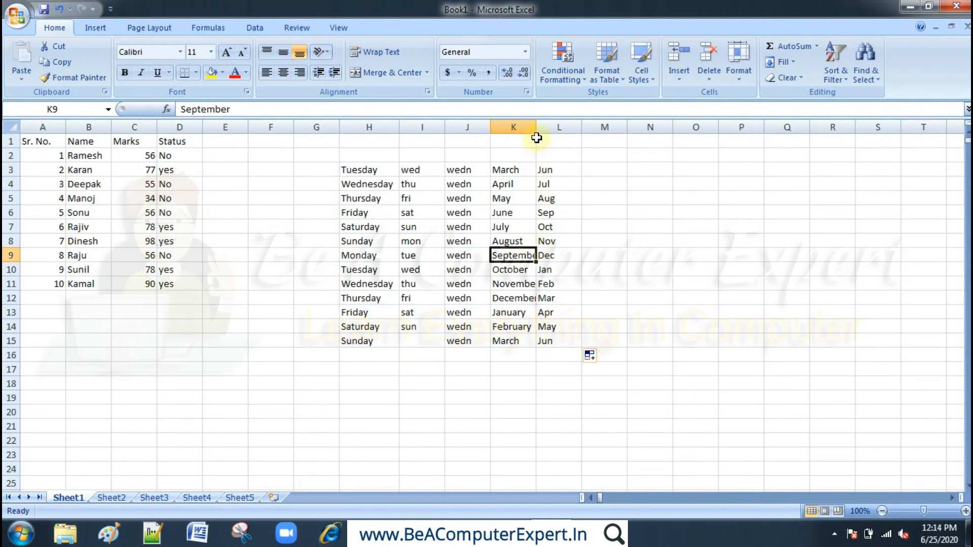
drag(537, 127, 564, 128)
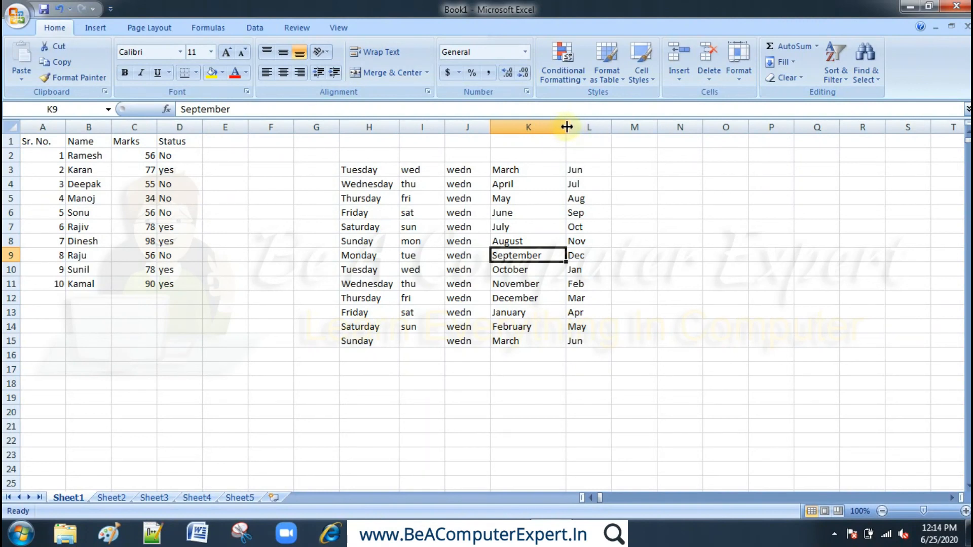
click(567, 127)
double_click(567, 128)
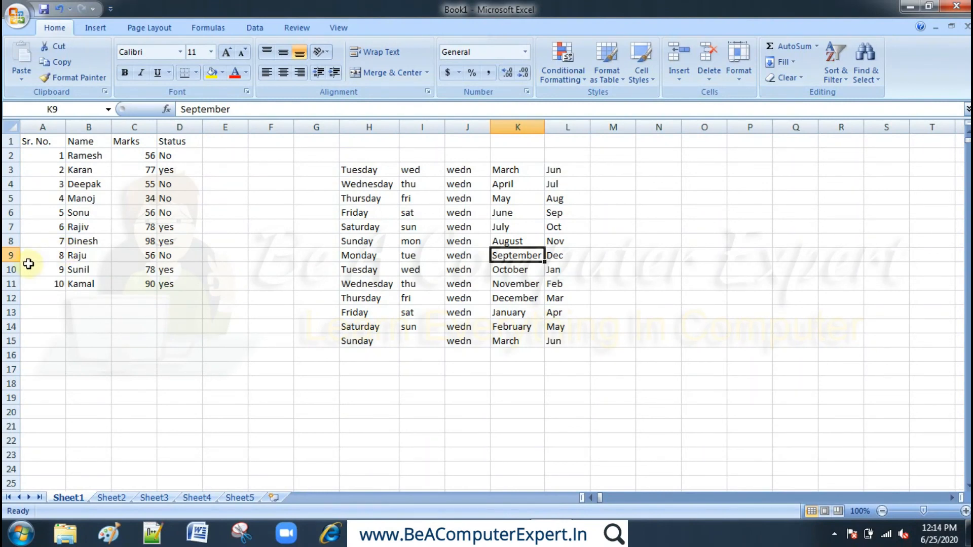
- Increase the height of row 9, then autofit it to its contents
drag(10, 262, 9, 274)
double_click(9, 274)
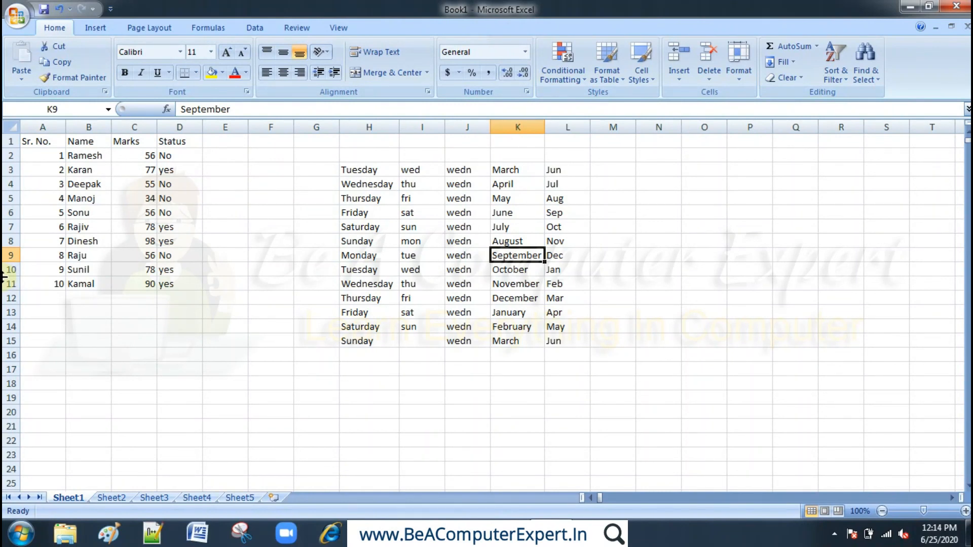
click(305, 240)
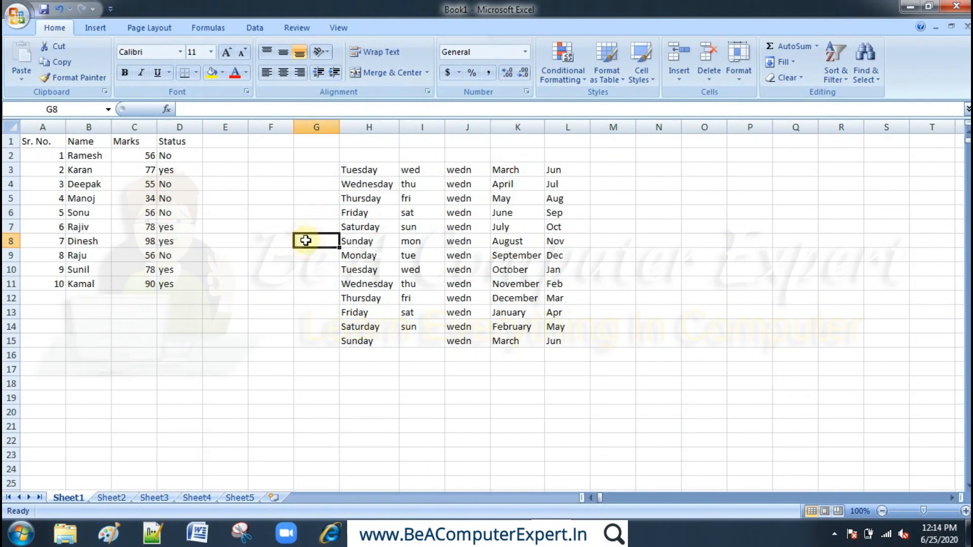
- Enter Yes in cell E3, beside the second student's status
click(242, 210)
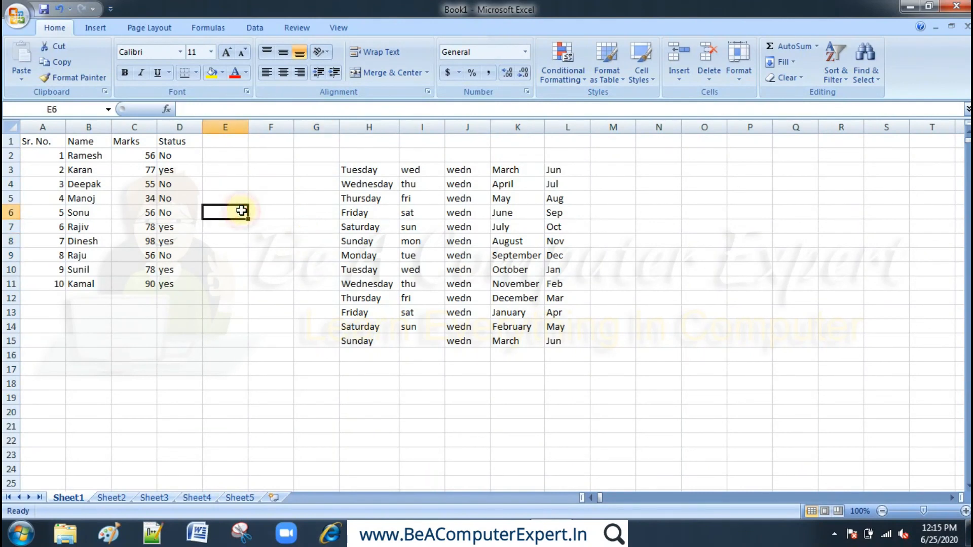
click(231, 163)
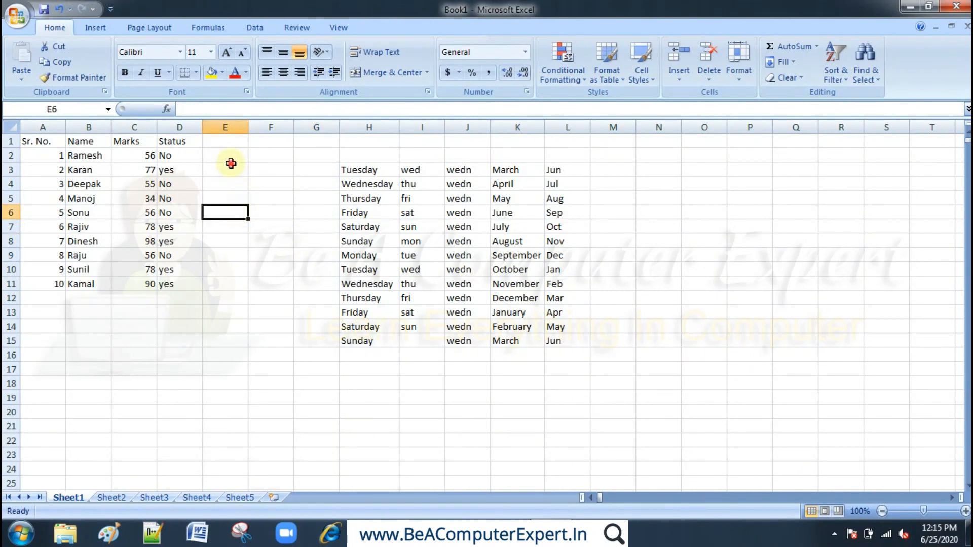
text(Yes)
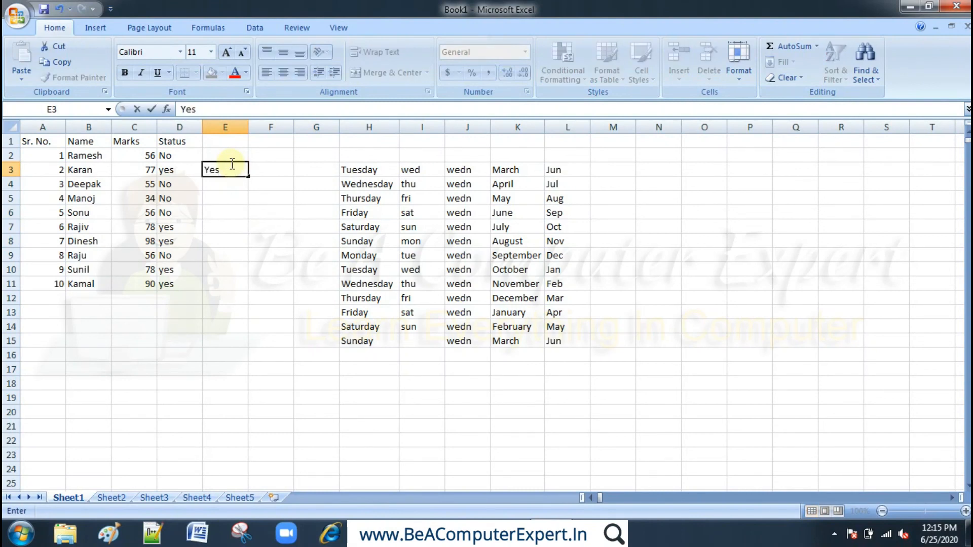
key(Return)
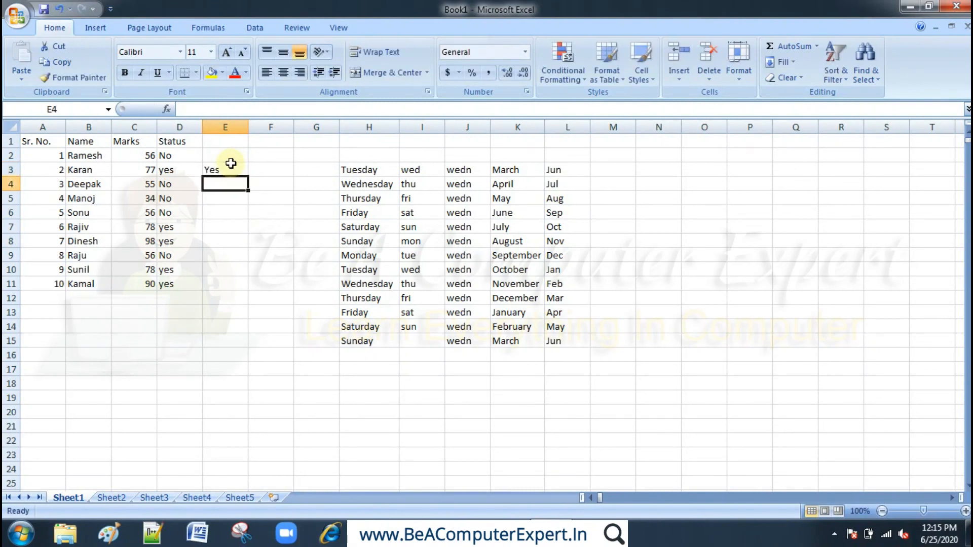
- Enter Yes in cells E10, N4 and P13
click(224, 272)
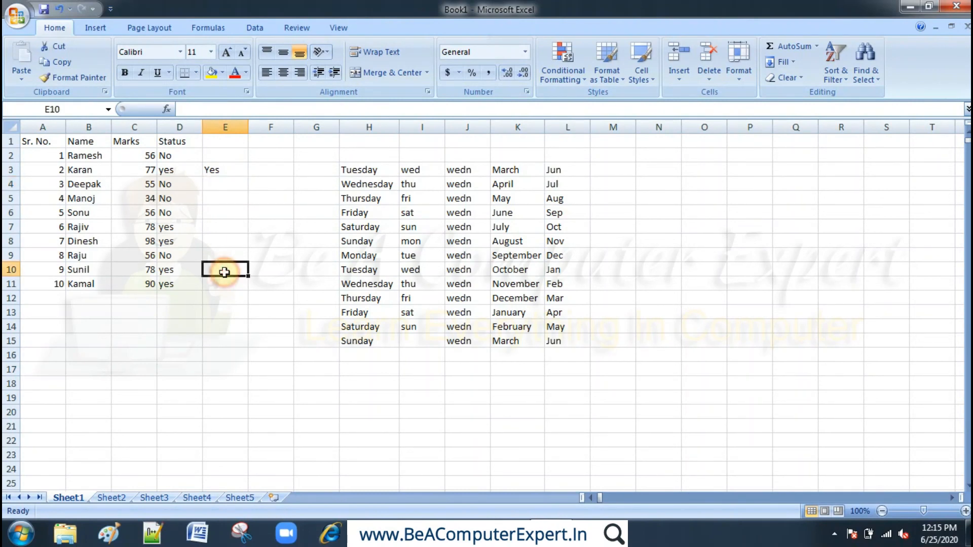
text(Yes)
key(Return)
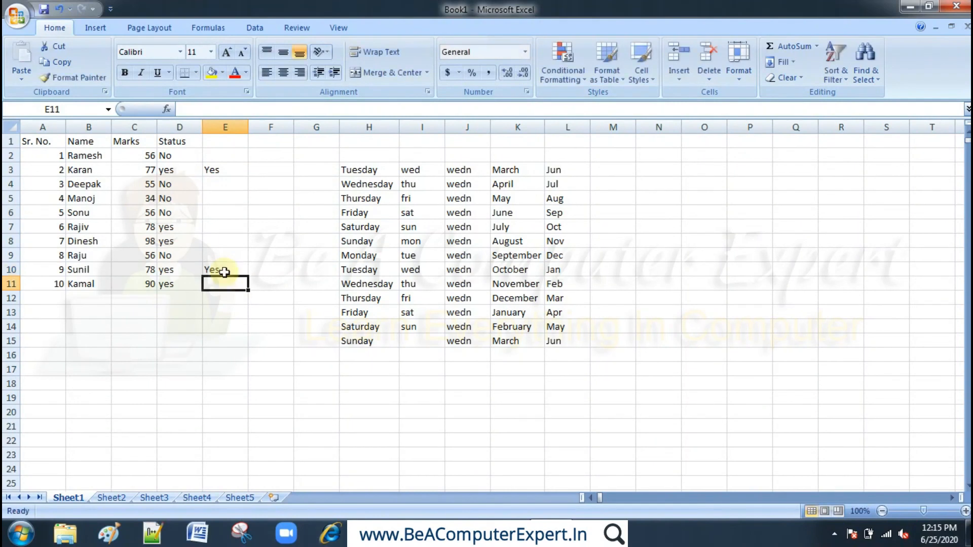
click(670, 185)
text(Yes)
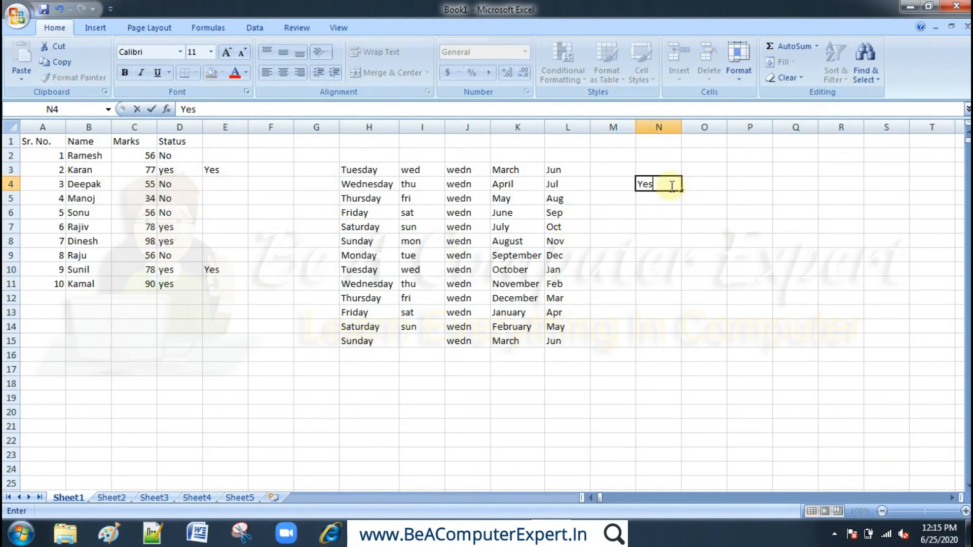
key(Return)
click(754, 313)
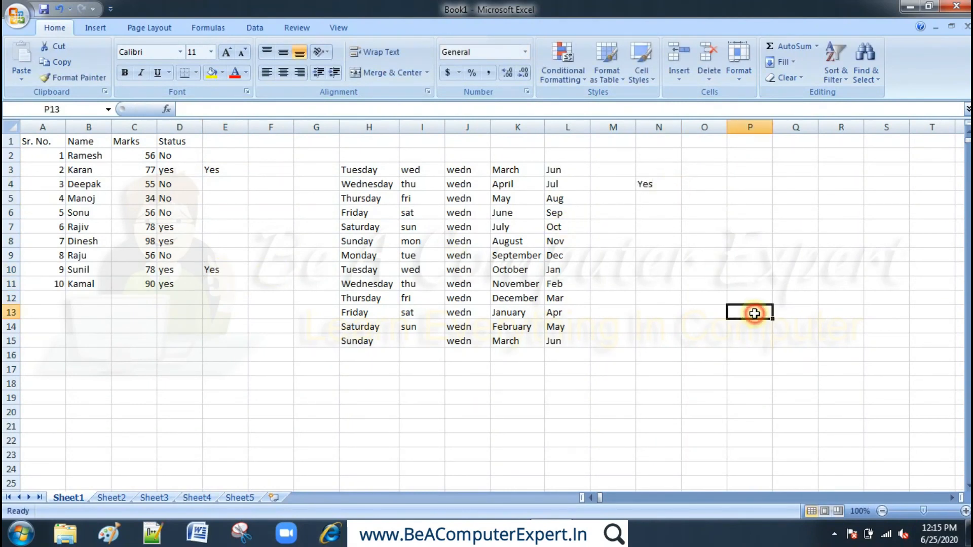
text(Yes)
key(Return)
- Move the Yes entry from P13 onto N4, then clear cells N4 and E10
click(754, 314)
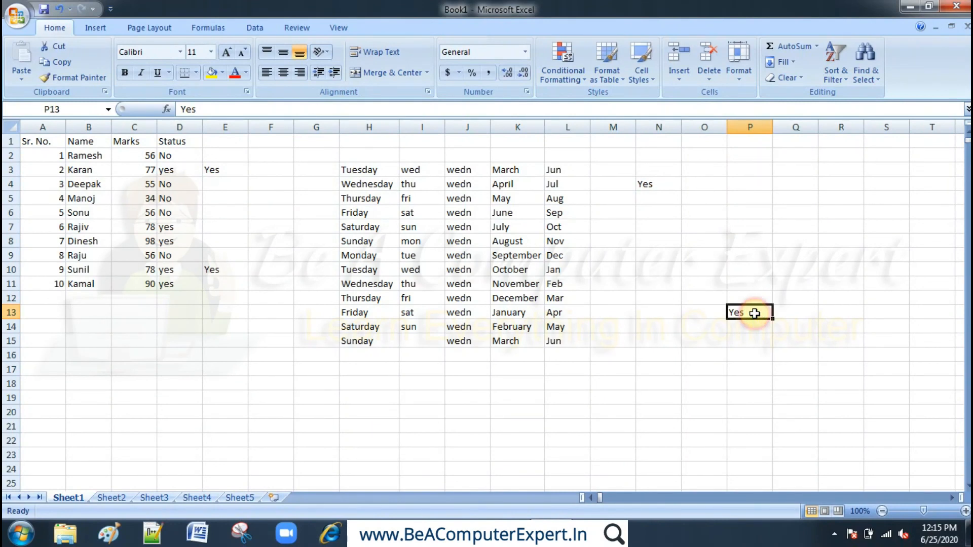
drag(754, 314, 664, 186)
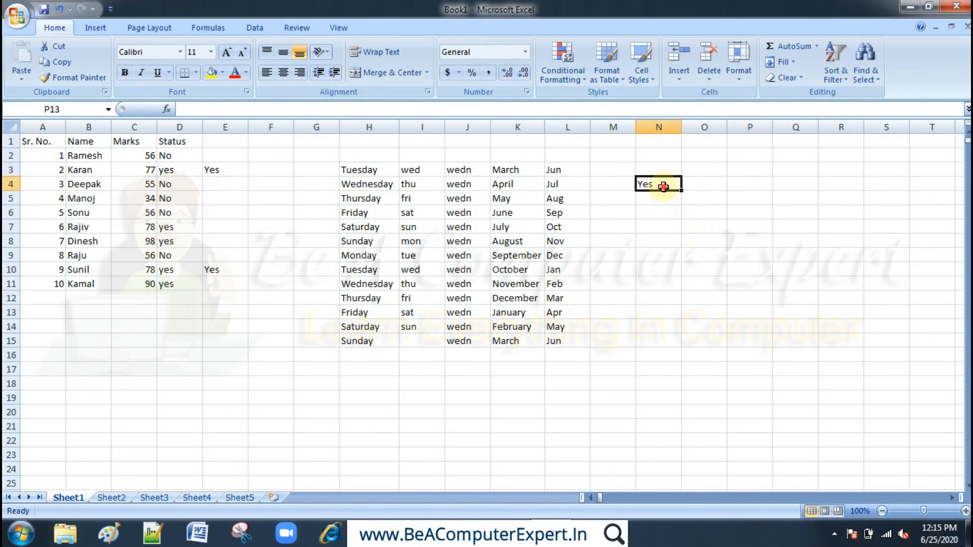
key(Delete)
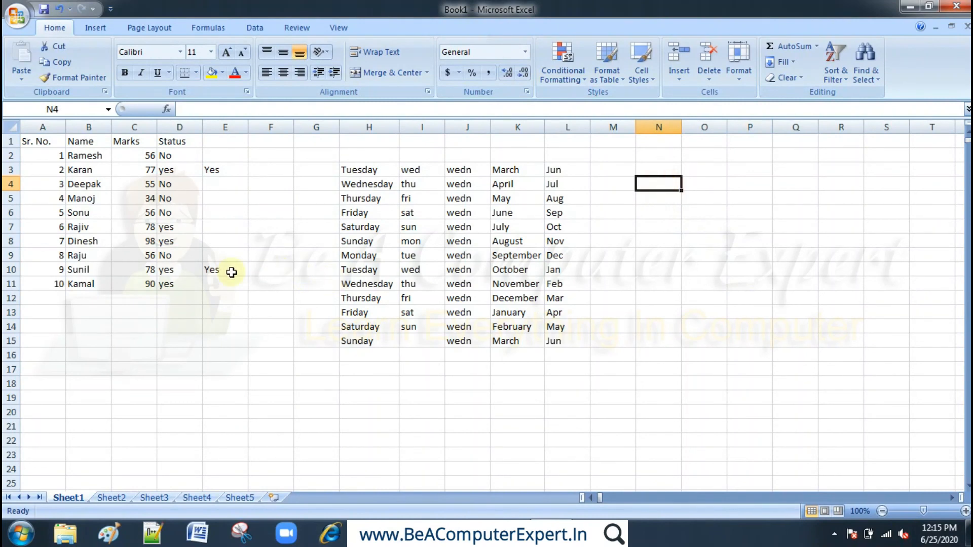
click(212, 271)
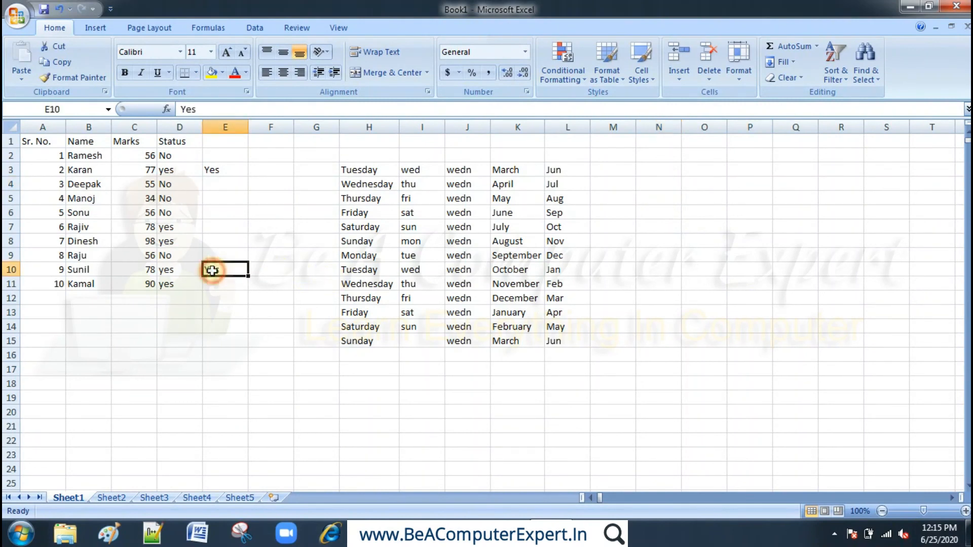
- Copy the Yes entry from E3 into cells E12, N4, O12, L19, E20, C17 and J19 in a single paste
click(232, 172)
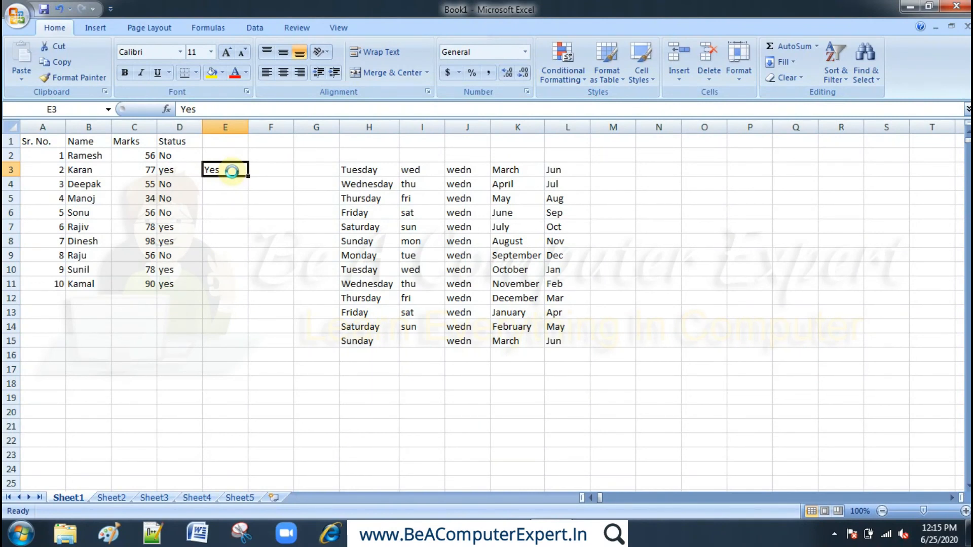
key(ctrl+c)
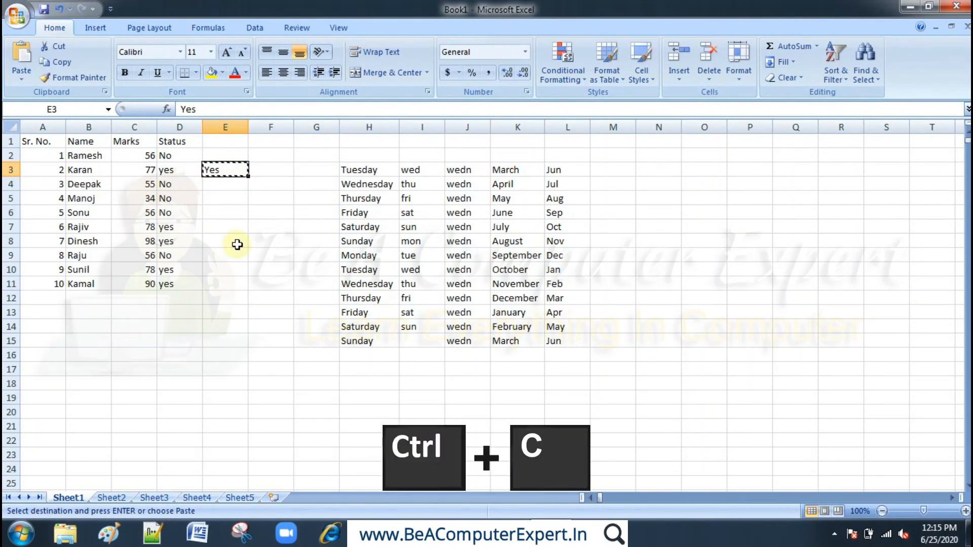
click(223, 294)
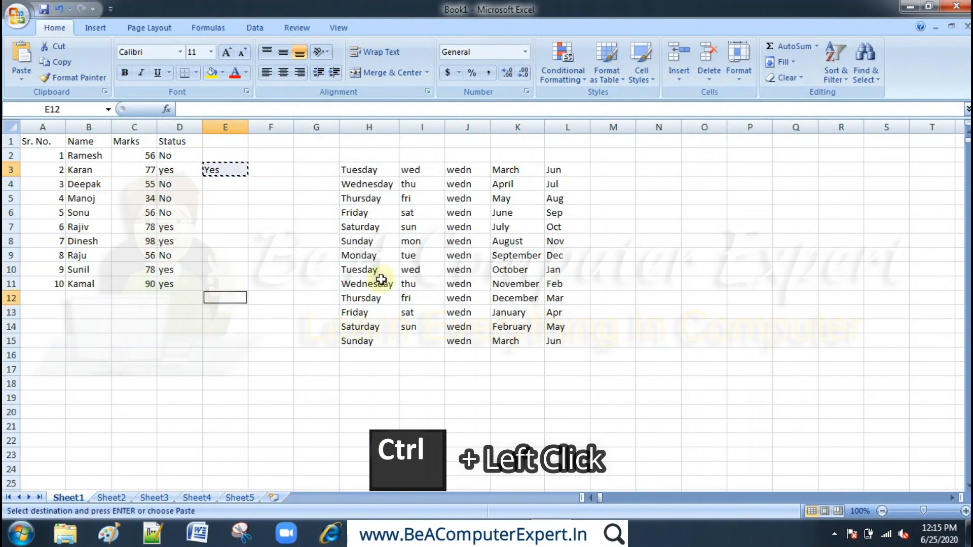
ctrl+click(663, 190)
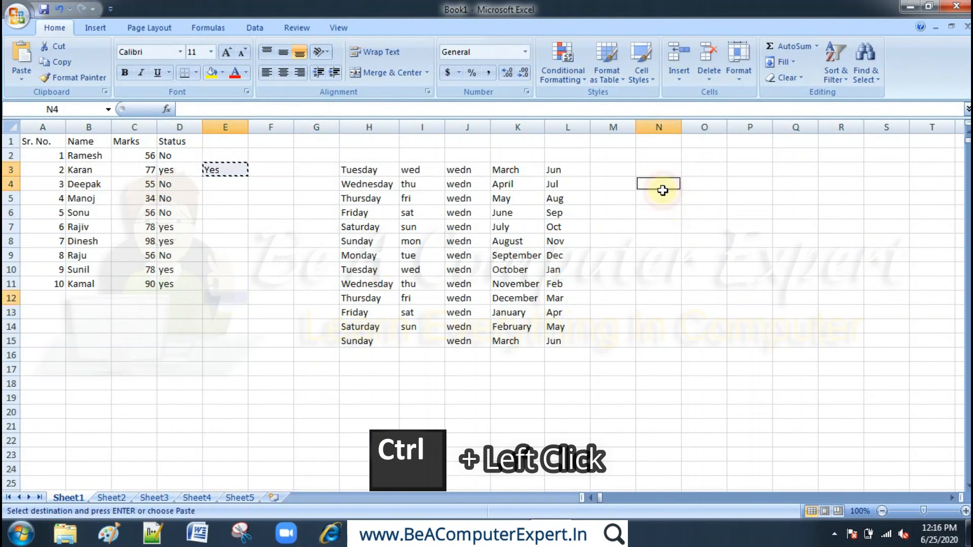
ctrl+click(724, 297)
ctrl+click(583, 400)
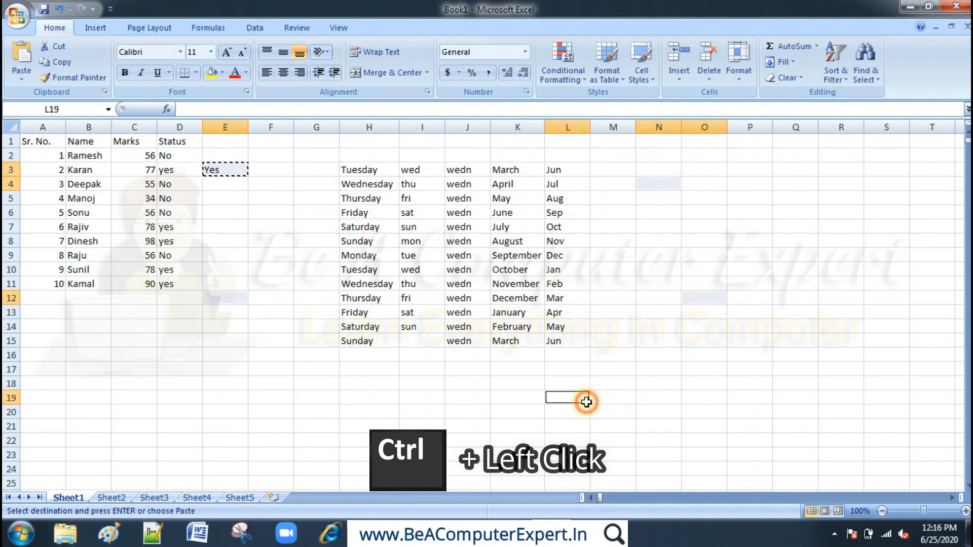
ctrl+click(245, 415)
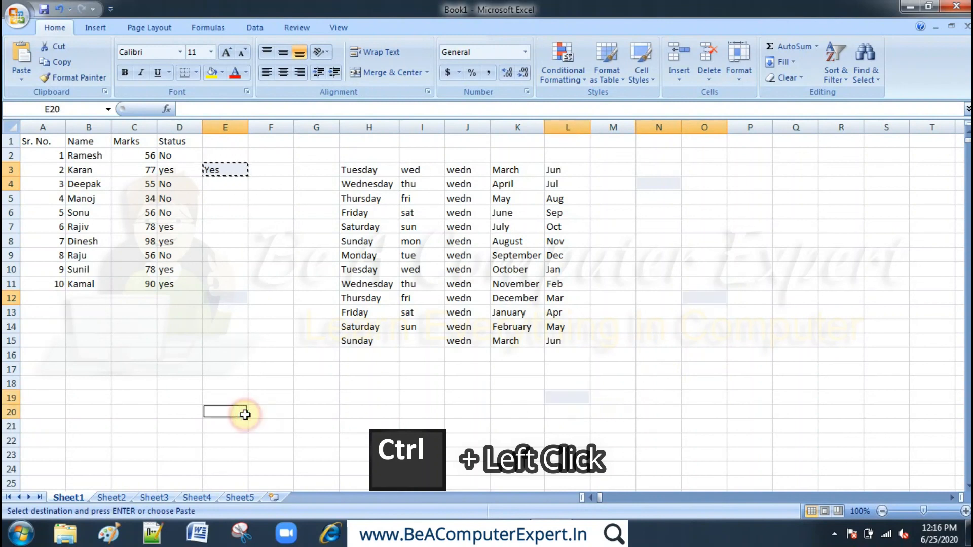
ctrl+click(146, 374)
ctrl+click(446, 390)
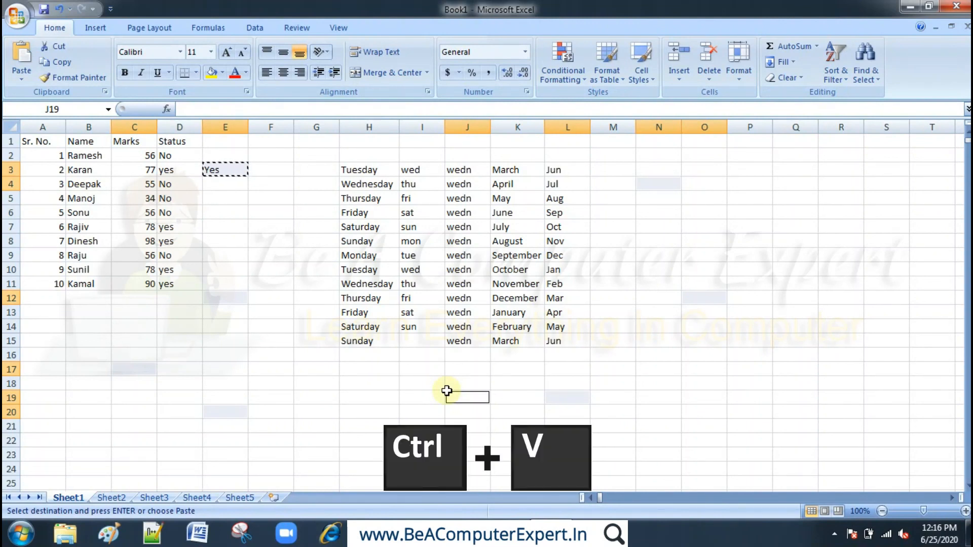
key(ctrl+v)
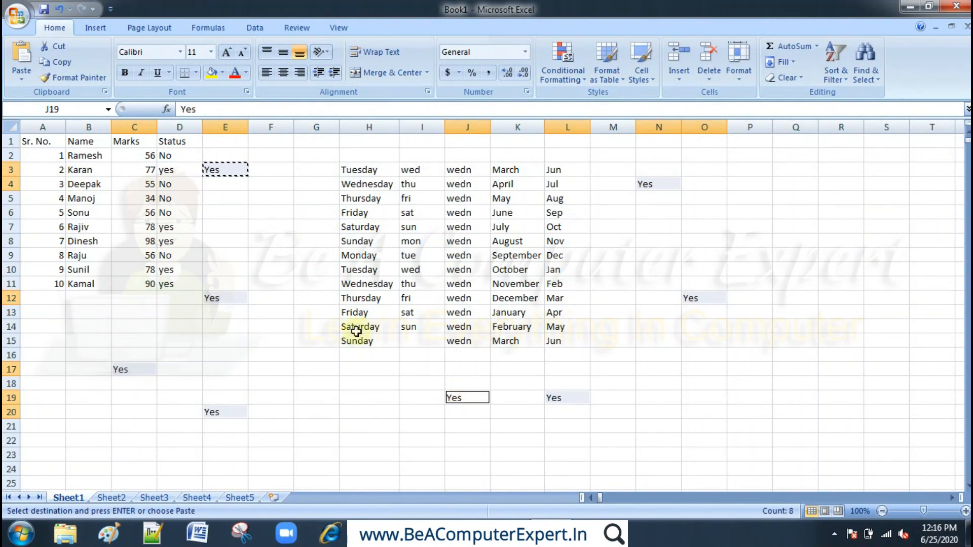
click(260, 255)
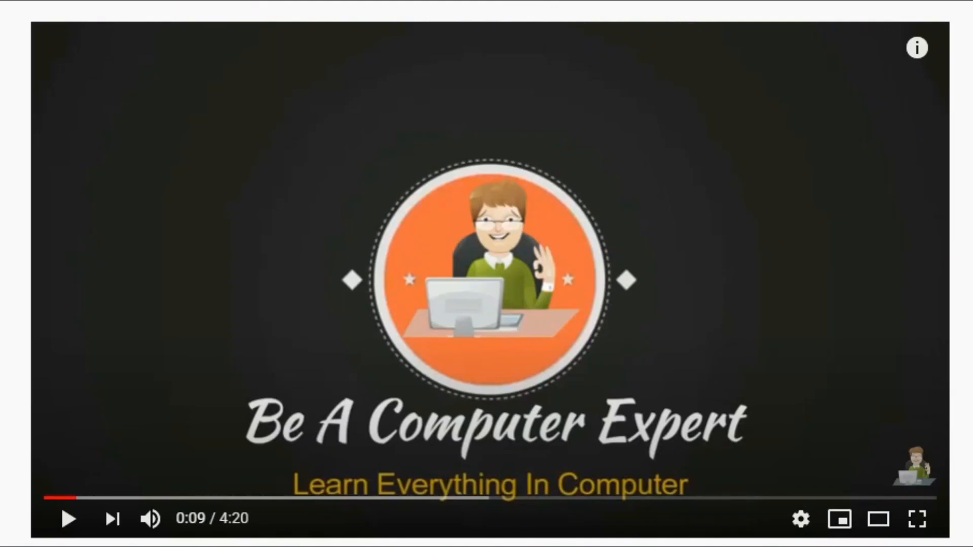
- On the YouTube page of the Ms-Office introduction video, subscribe to the Be A Computer Expert channel and turn on all notifications
scroll(487, 273, down, 7)
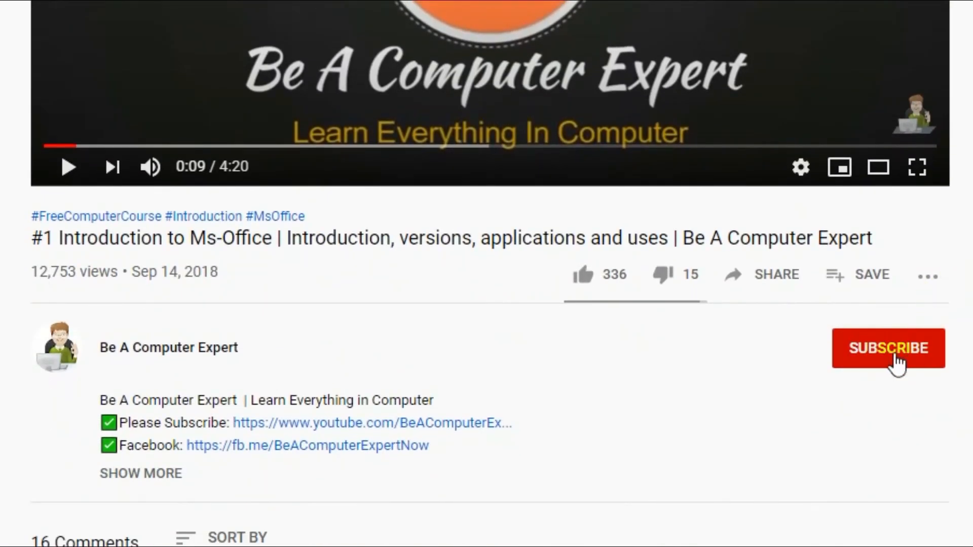
click(874, 355)
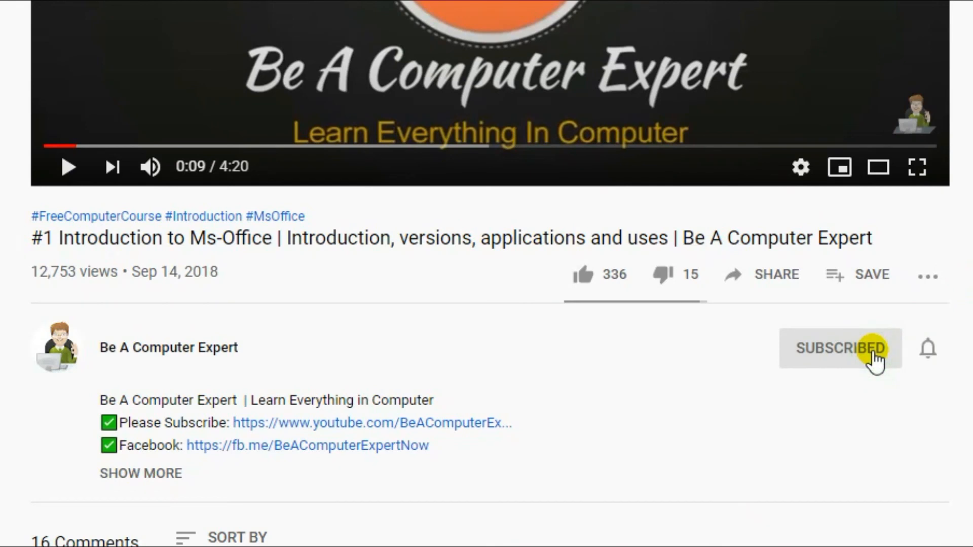
click(932, 350)
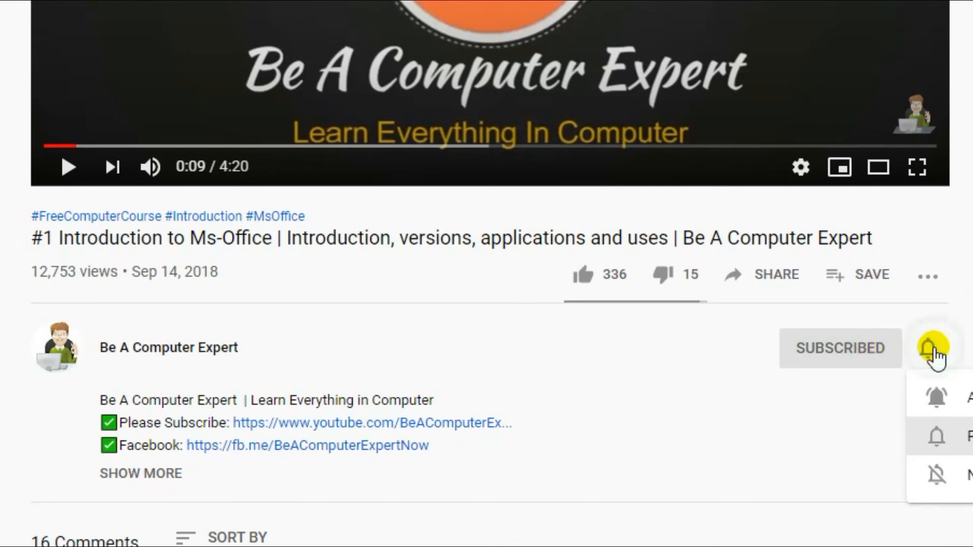
click(960, 403)
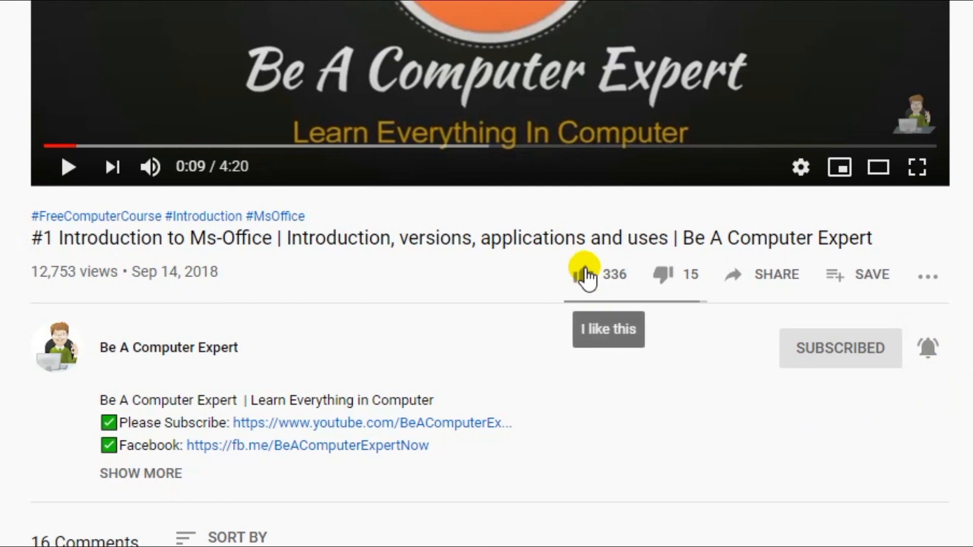
- Like the video and write the public comment "Any suggestions or feedback"
click(587, 276)
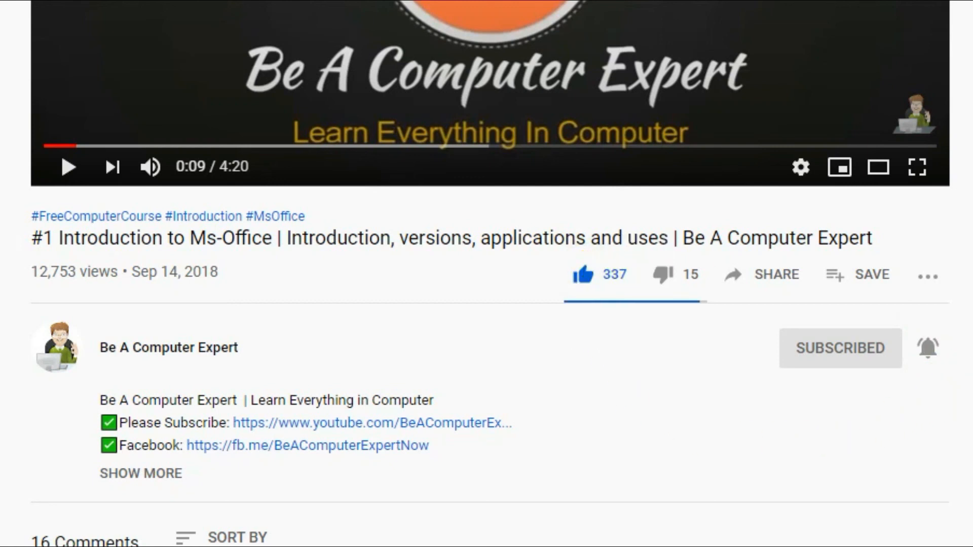
scroll(143, 167, down, 8)
click(143, 167)
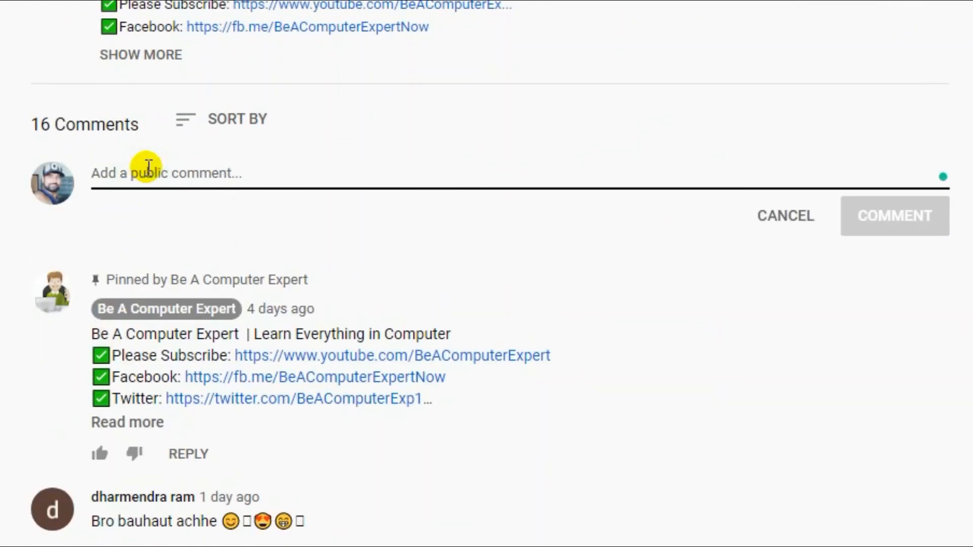
text(Any suggestion)
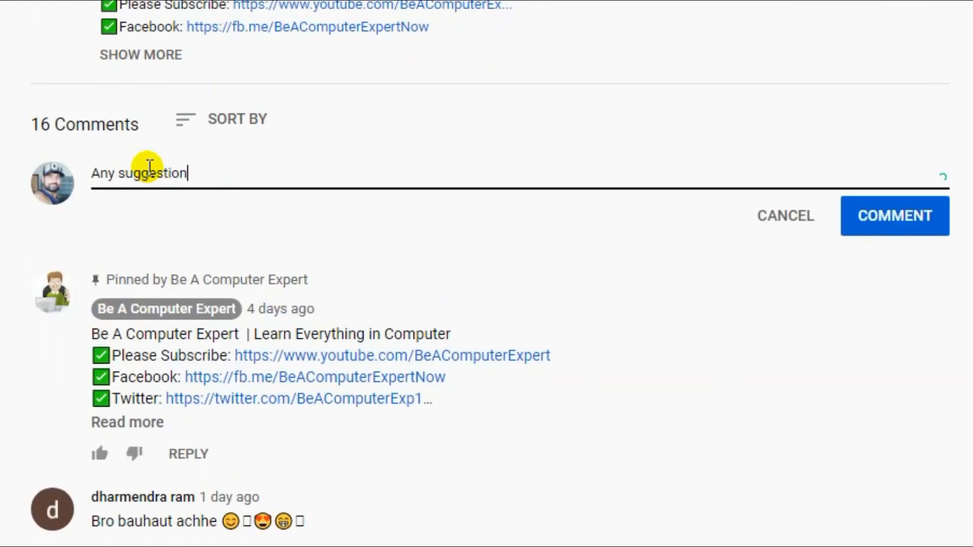
text(s or feedback)
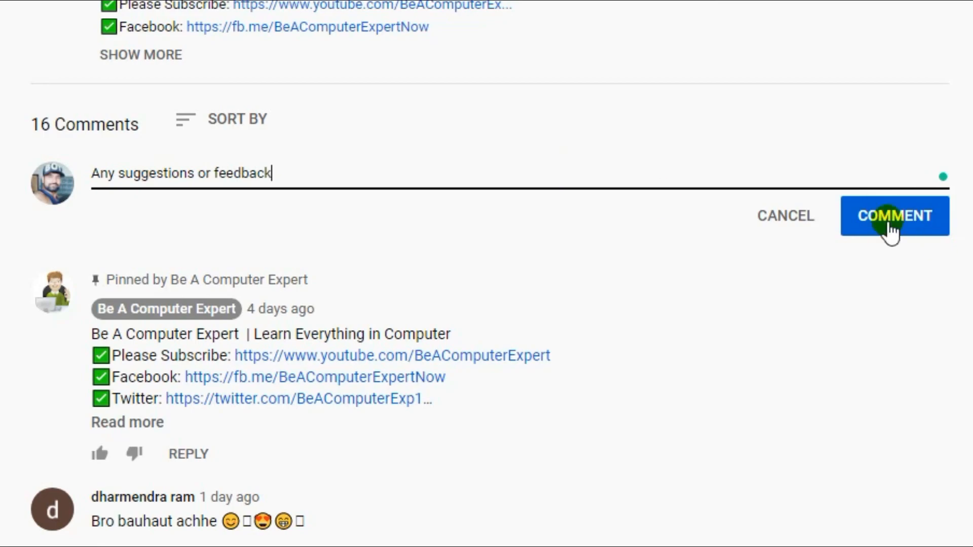